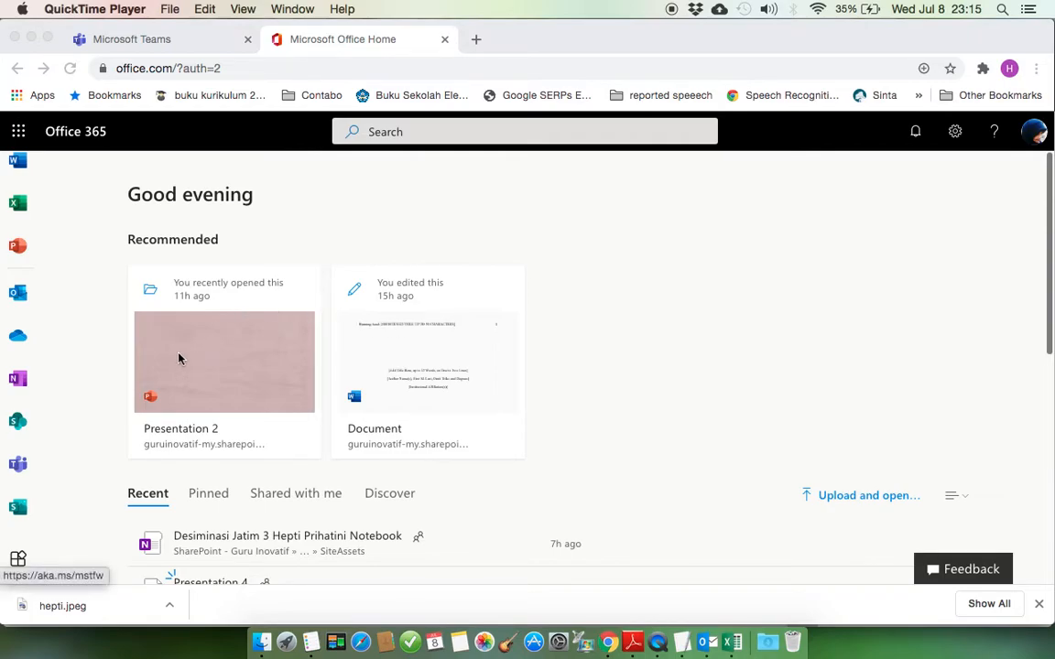
Go to portal.office.com and open Forms from the Office 365 home page
click(262, 68)
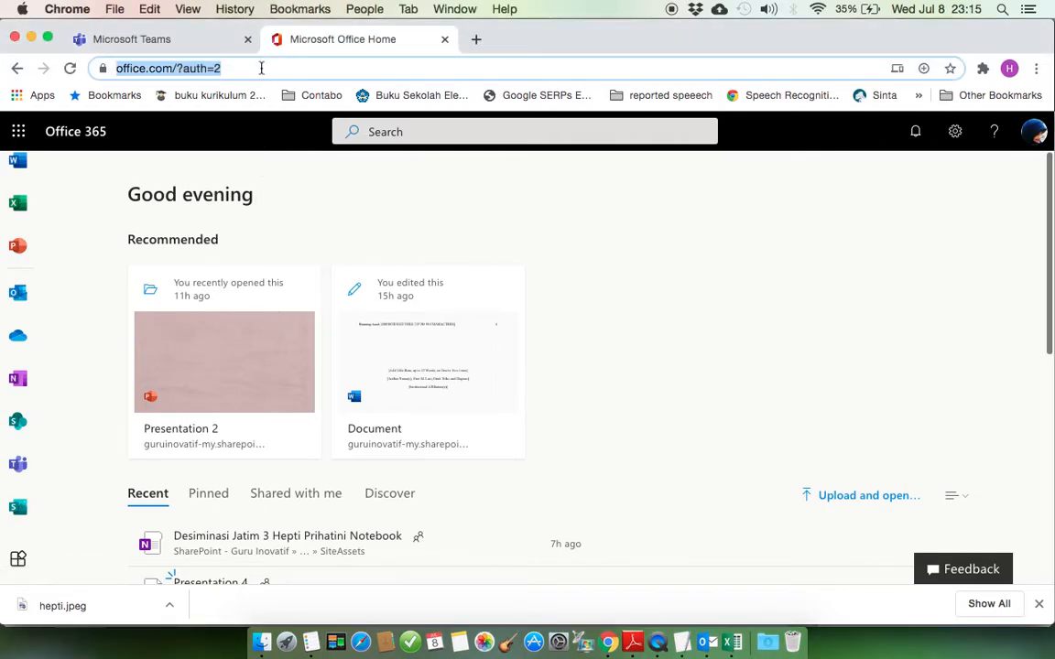
text(PO)
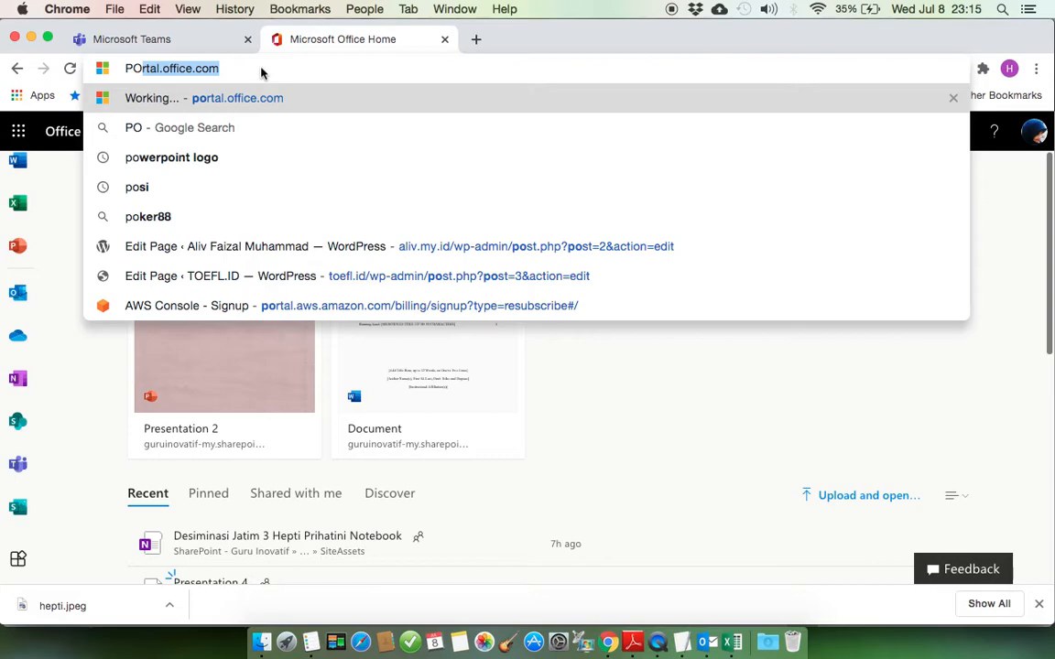
key(Return)
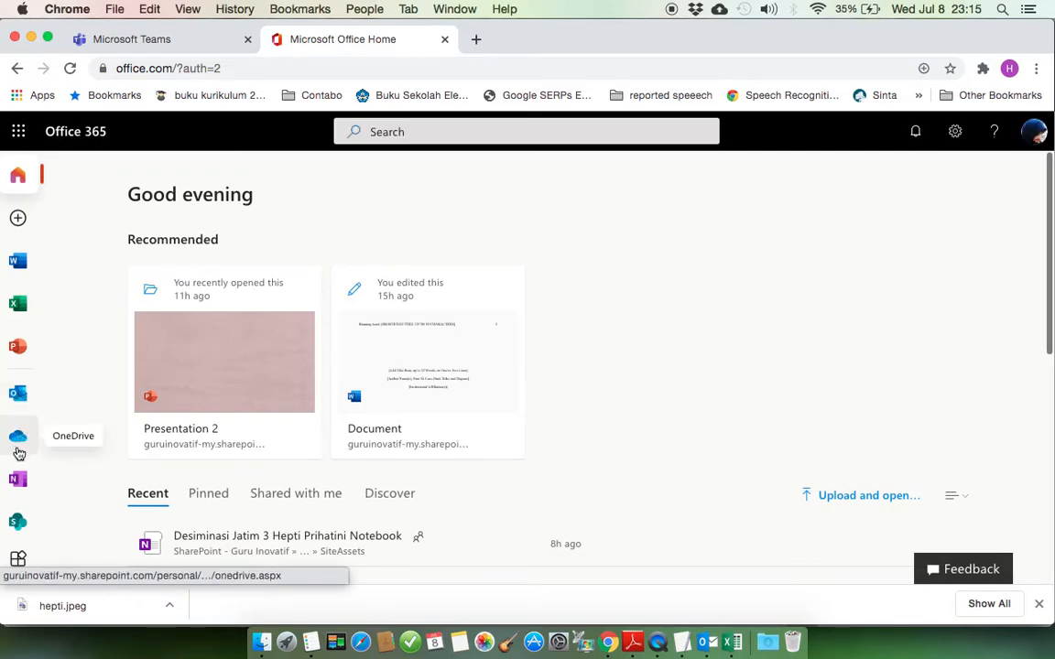
scroll(18, 454, down, 4)
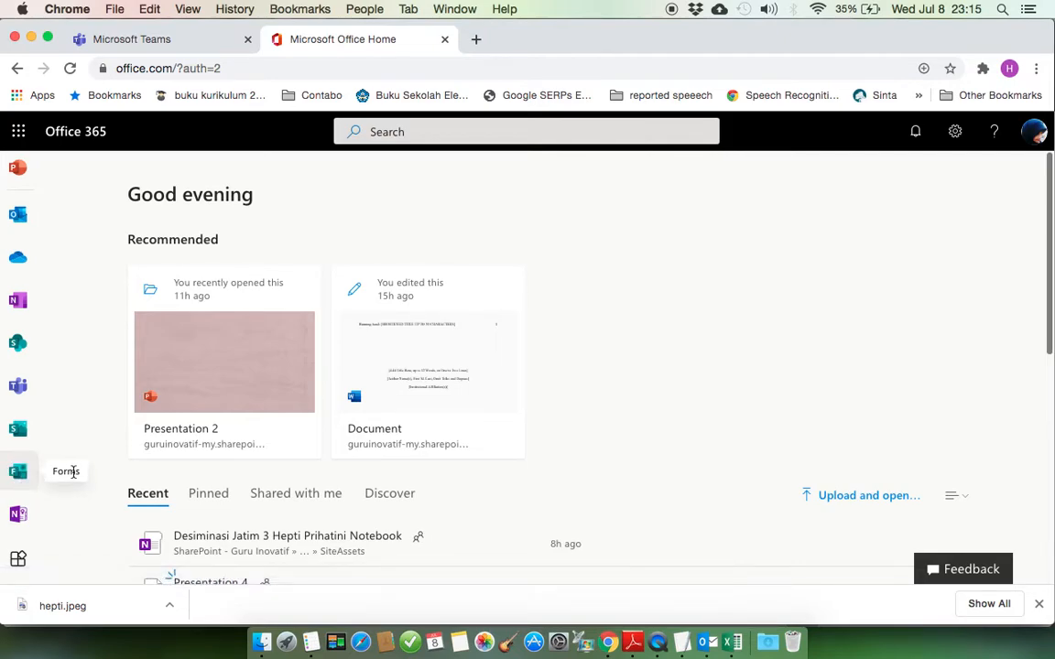
click(19, 473)
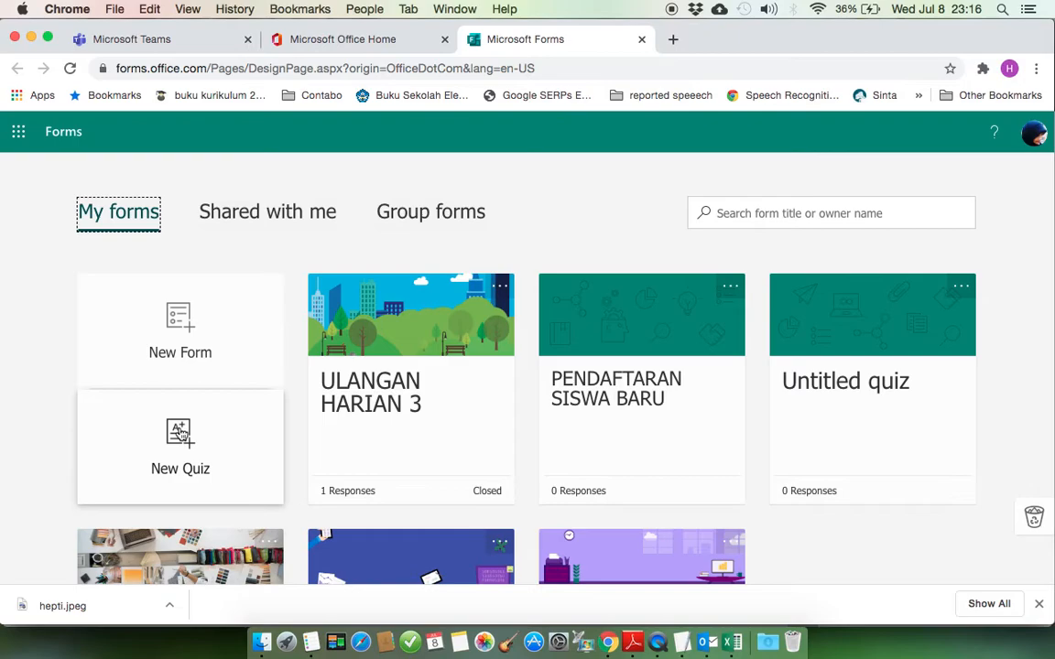
Create a new quiz and title it "ULANGAN HARIAN 1"
click(178, 433)
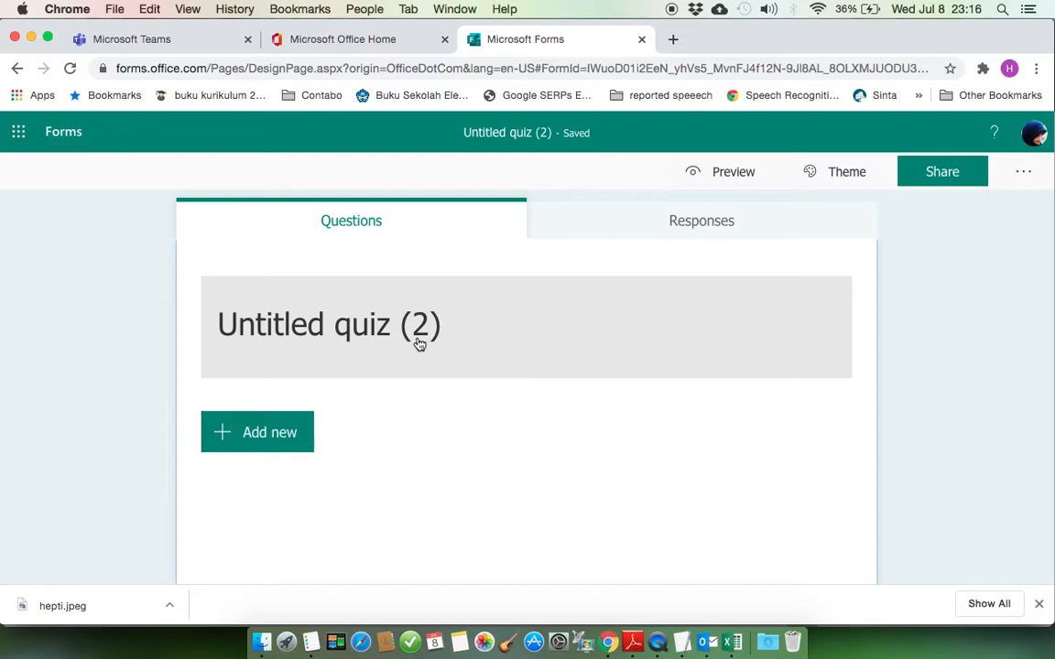
click(419, 343)
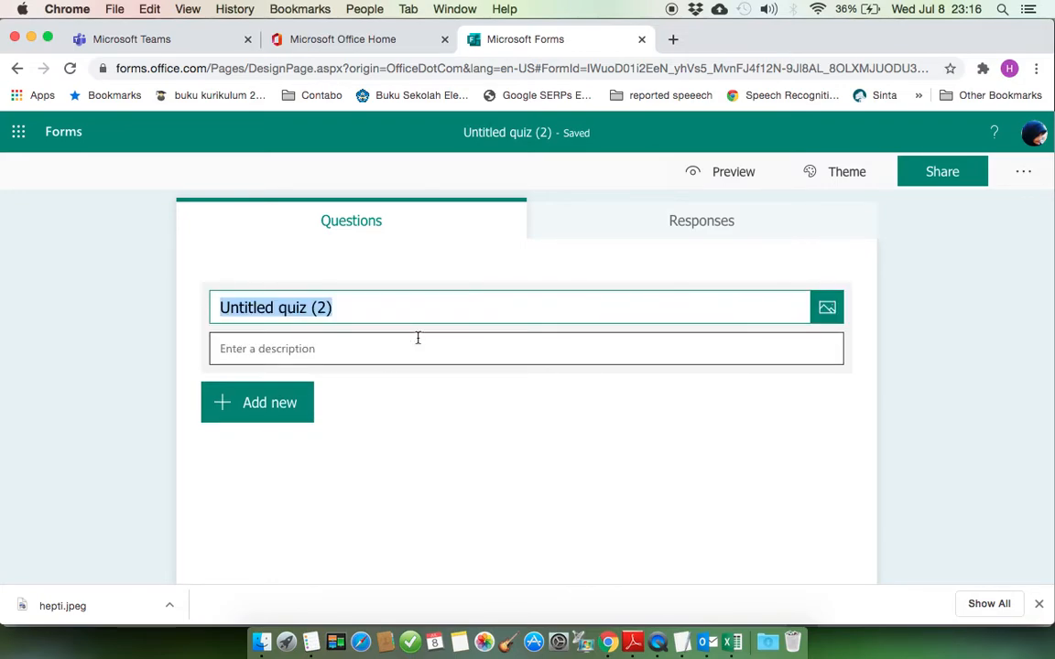
text(U)
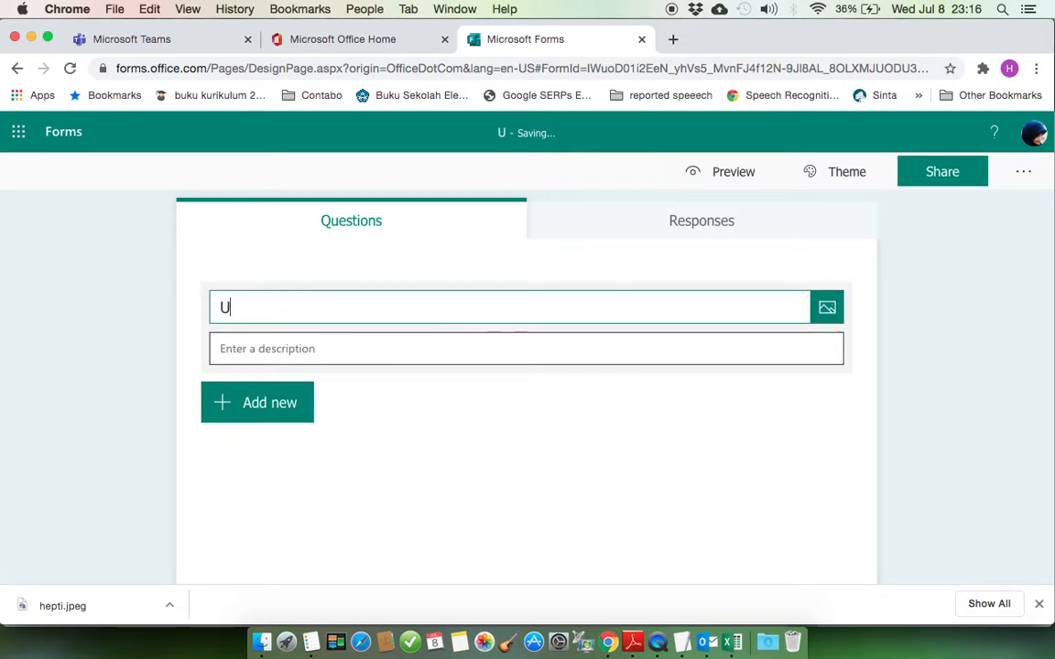
text(LANGAN HARIAN 1)
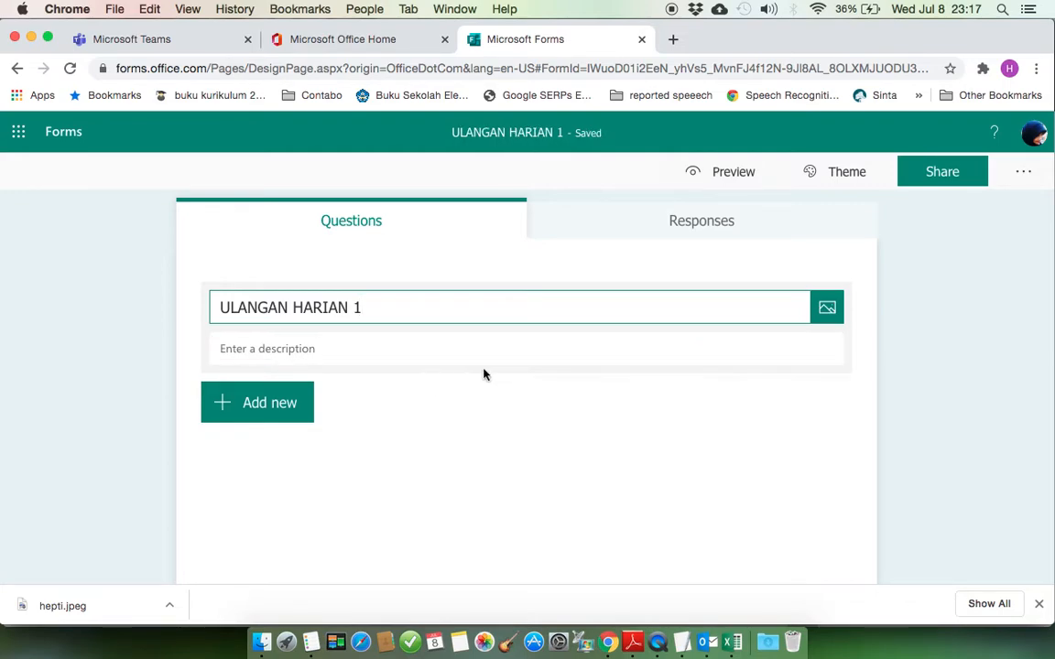
Search Bing for "UJIAN" images to use beside the quiz title
click(826, 310)
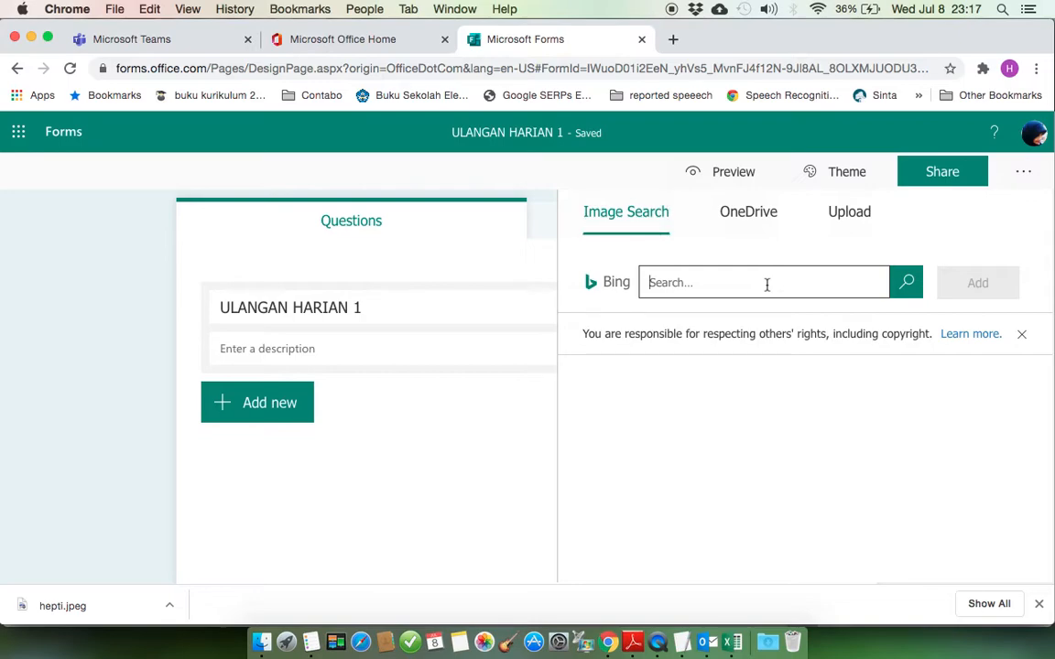
text(UJIAN ON)
key(BackSpace)
key(BackSpace)
key(BackSpace)
key(BackSpace)
key(BackSpace)
text(UJIAN)
key(Return)
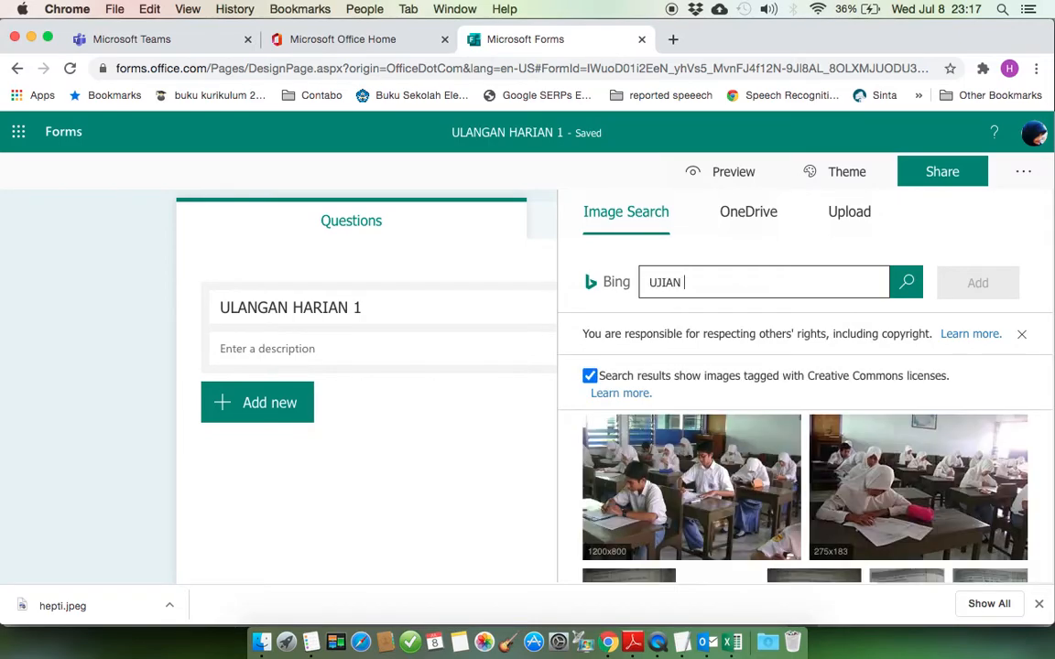
Add the cartoon of a boy thinking with a pencil over an open book as the quiz title image
scroll(830, 466, down, 5)
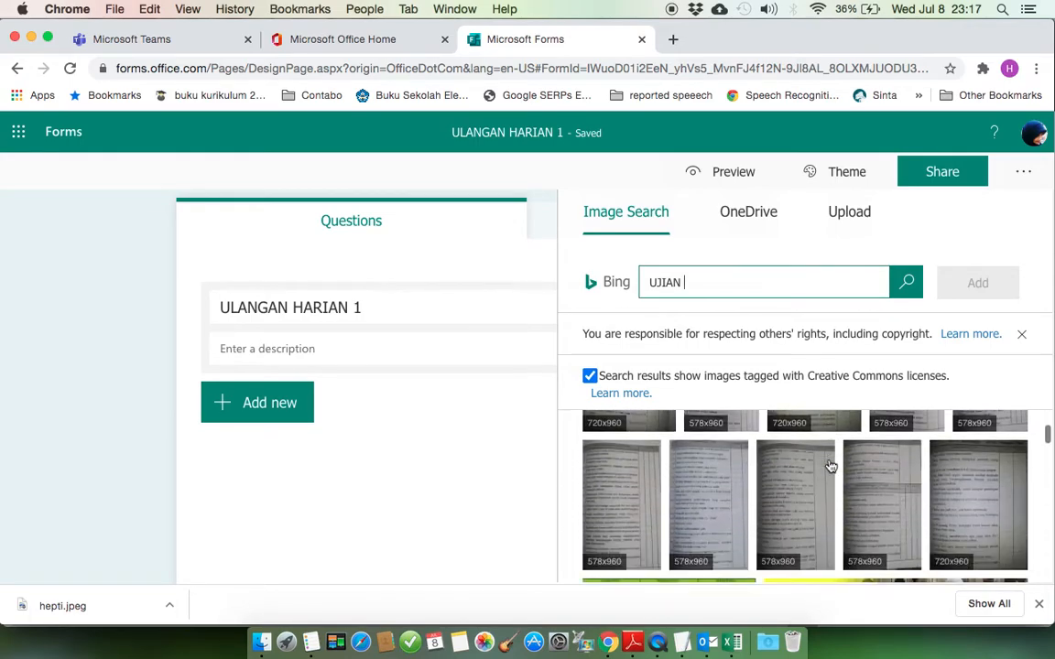
scroll(831, 467, down, 5)
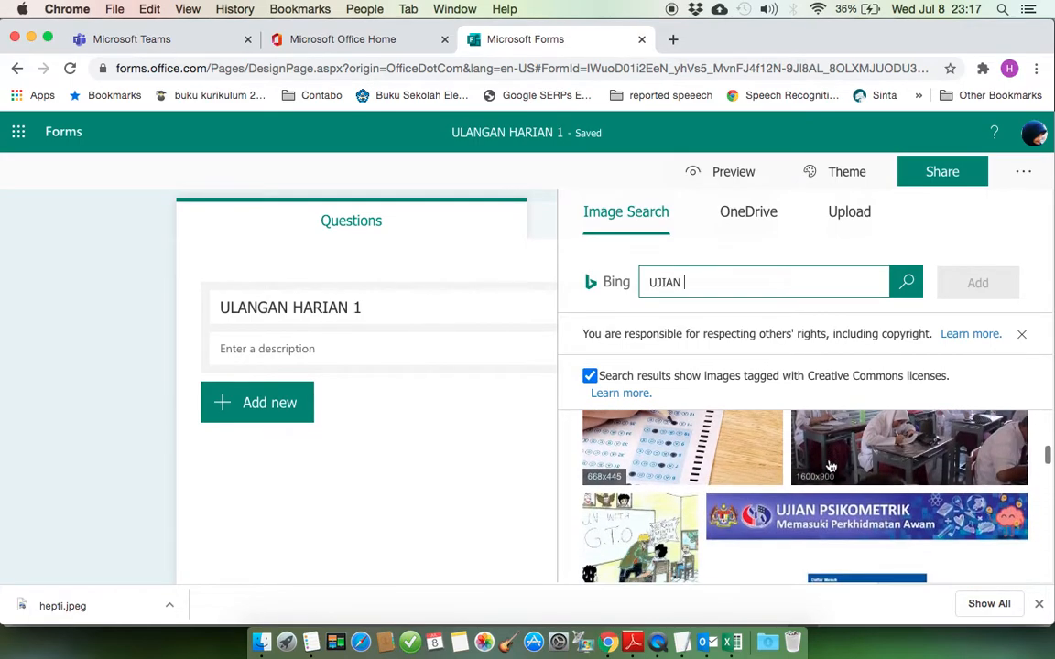
scroll(830, 467, down, 5)
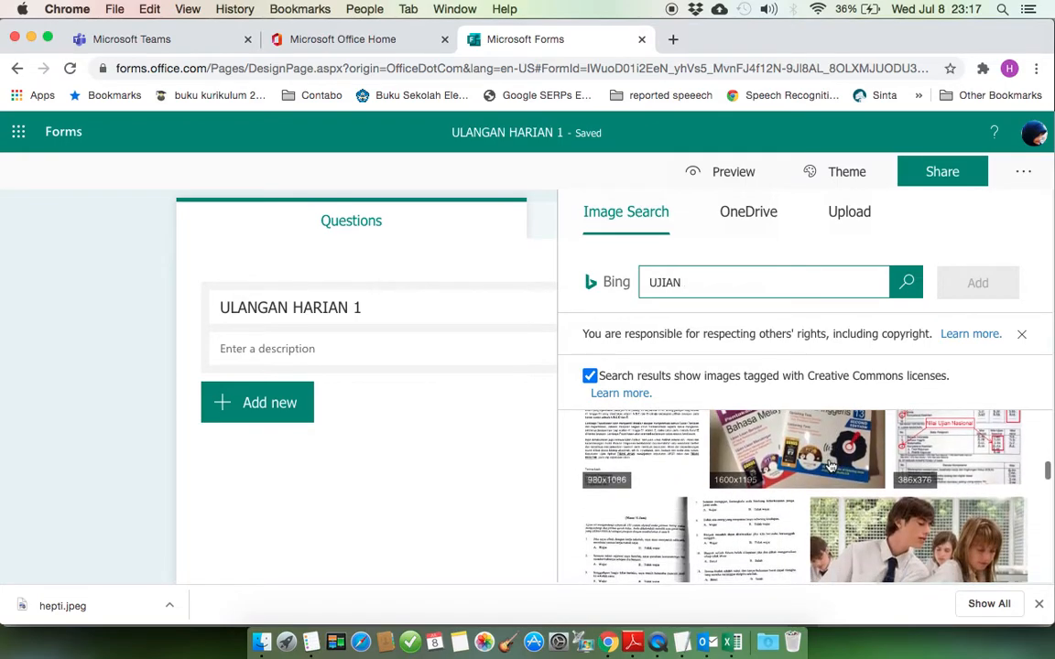
scroll(831, 467, down, 5)
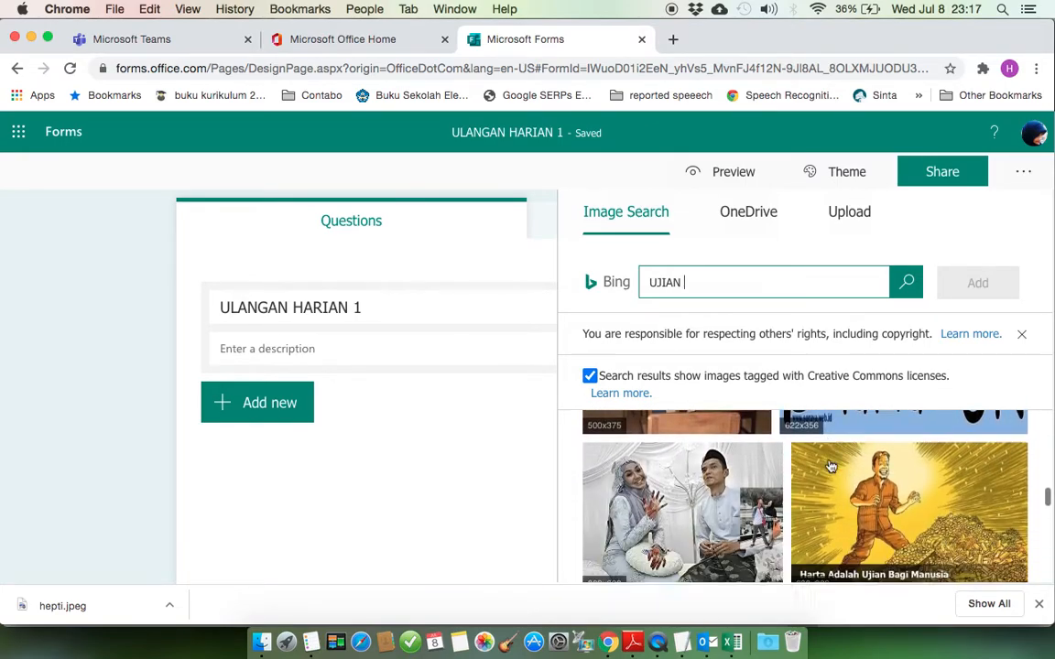
scroll(831, 467, down, 5)
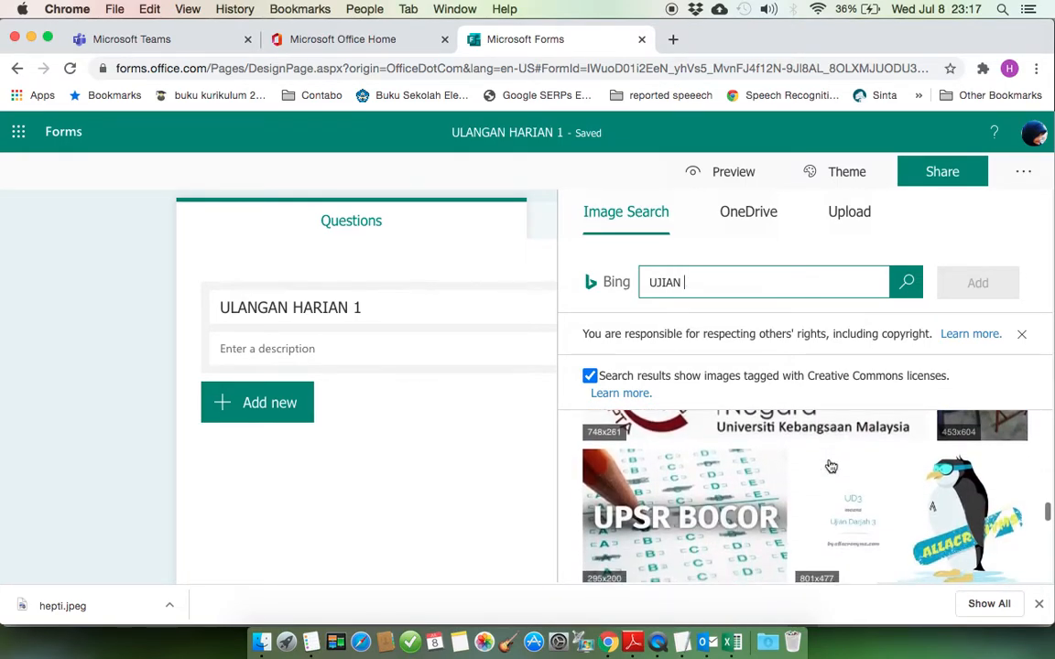
scroll(830, 467, down, 3)
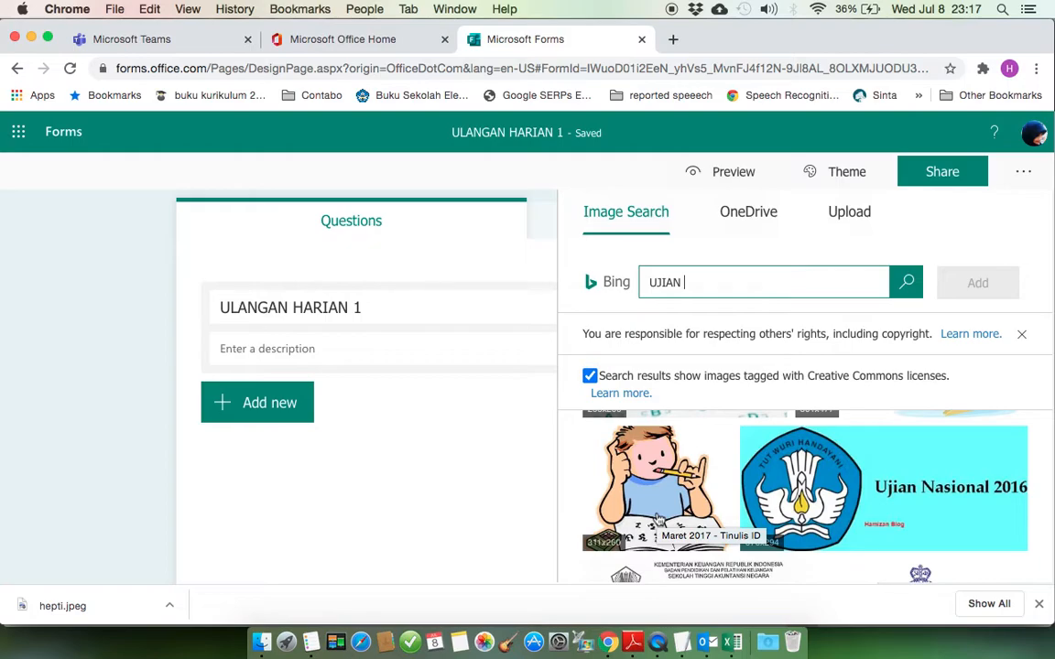
click(657, 520)
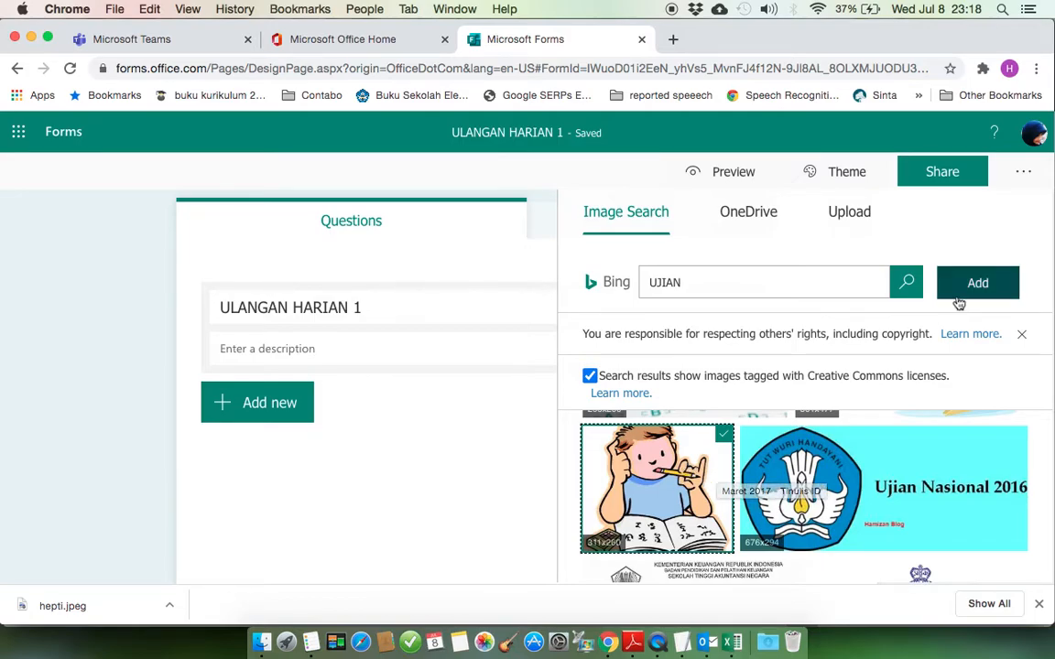
click(986, 287)
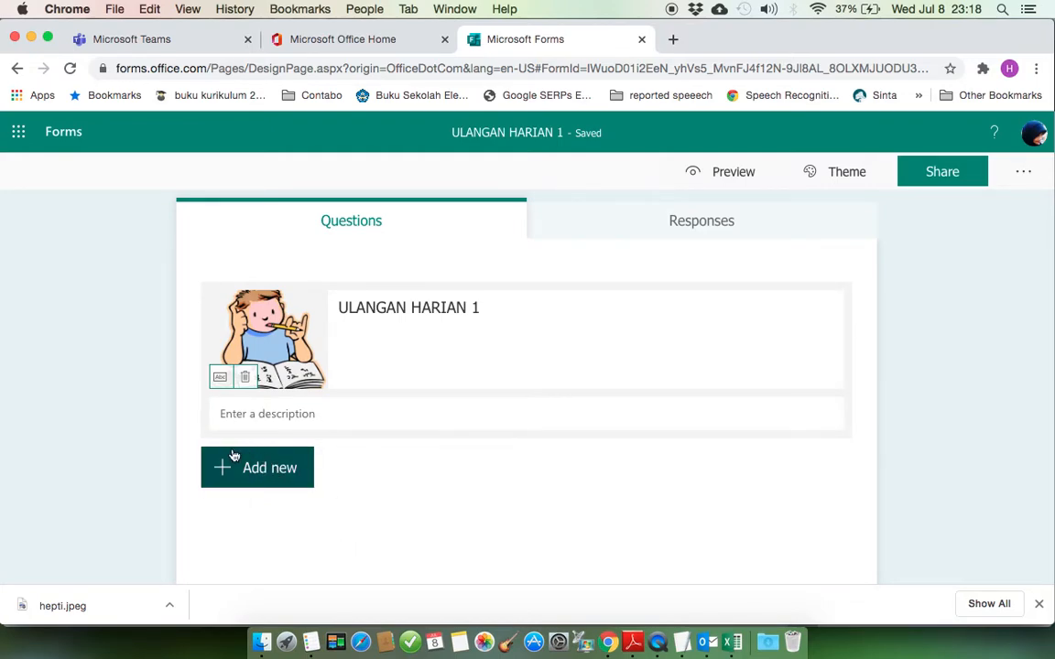
Add a text question "NAMA LENGKAP" and make it required
click(249, 475)
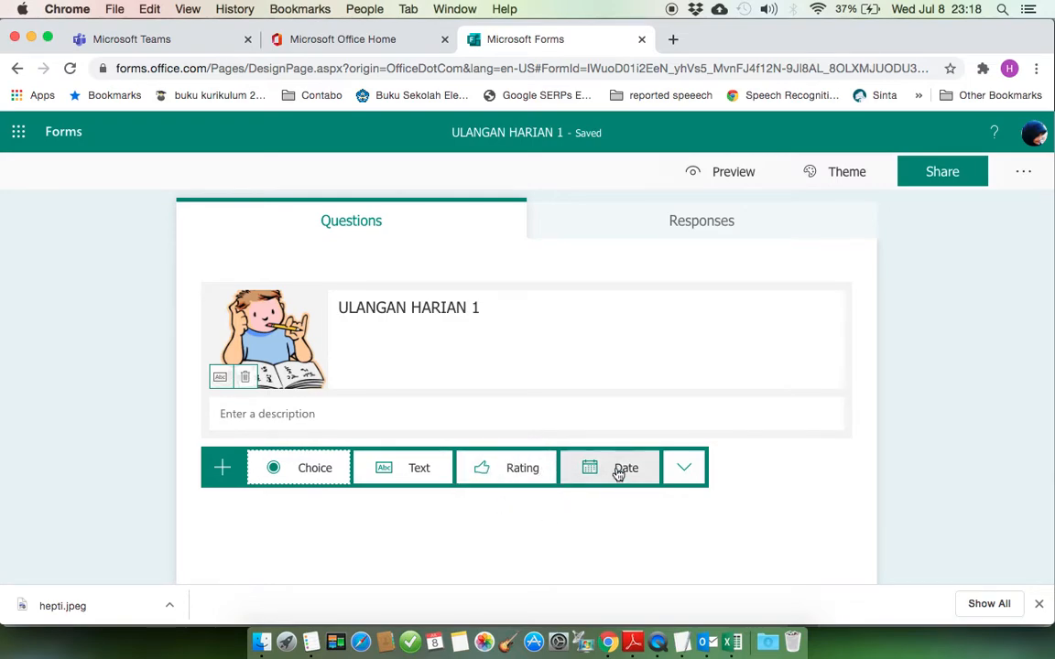
click(684, 472)
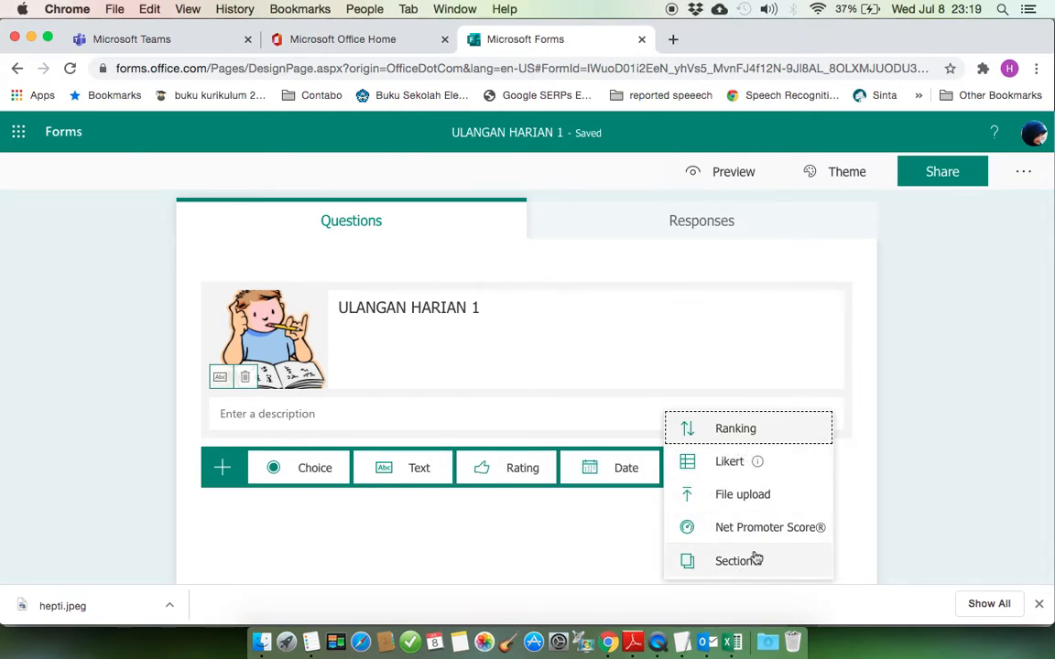
click(612, 560)
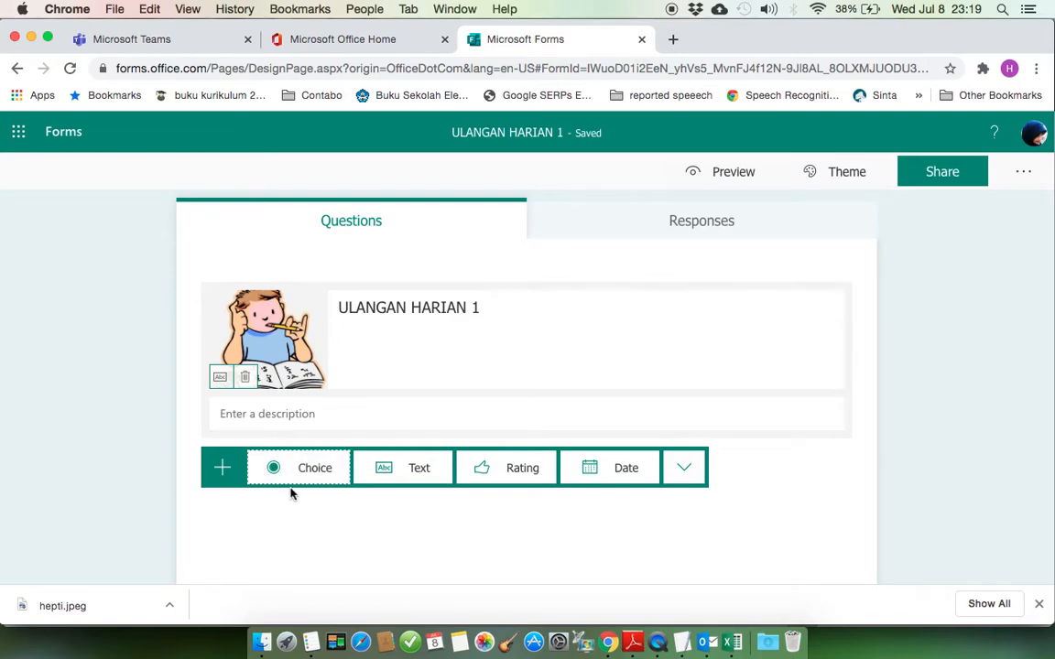
click(411, 477)
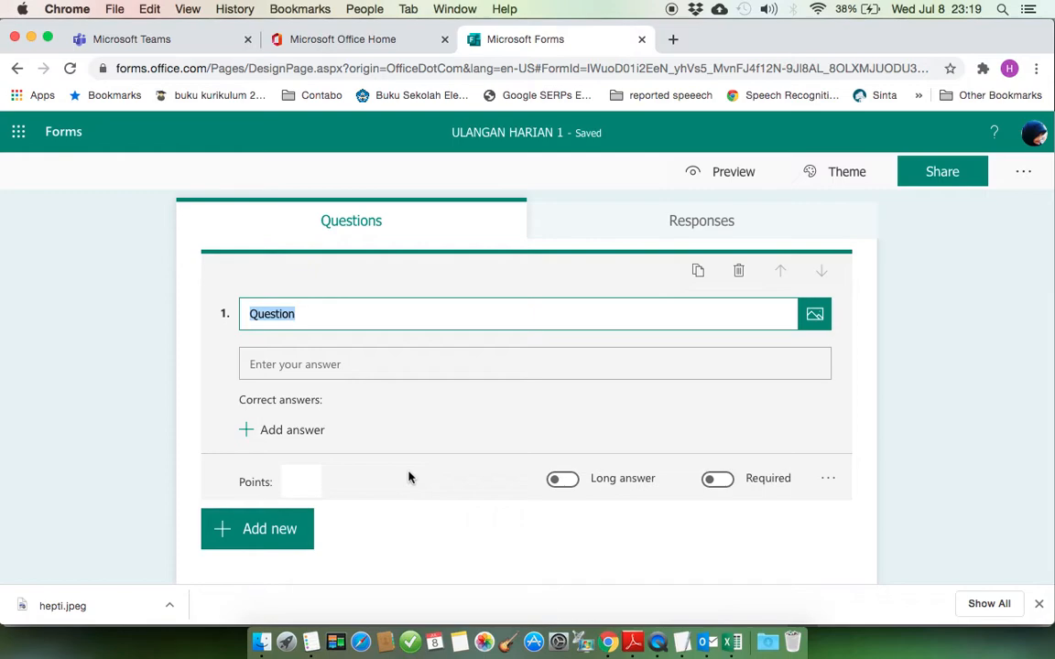
text(NAMA )
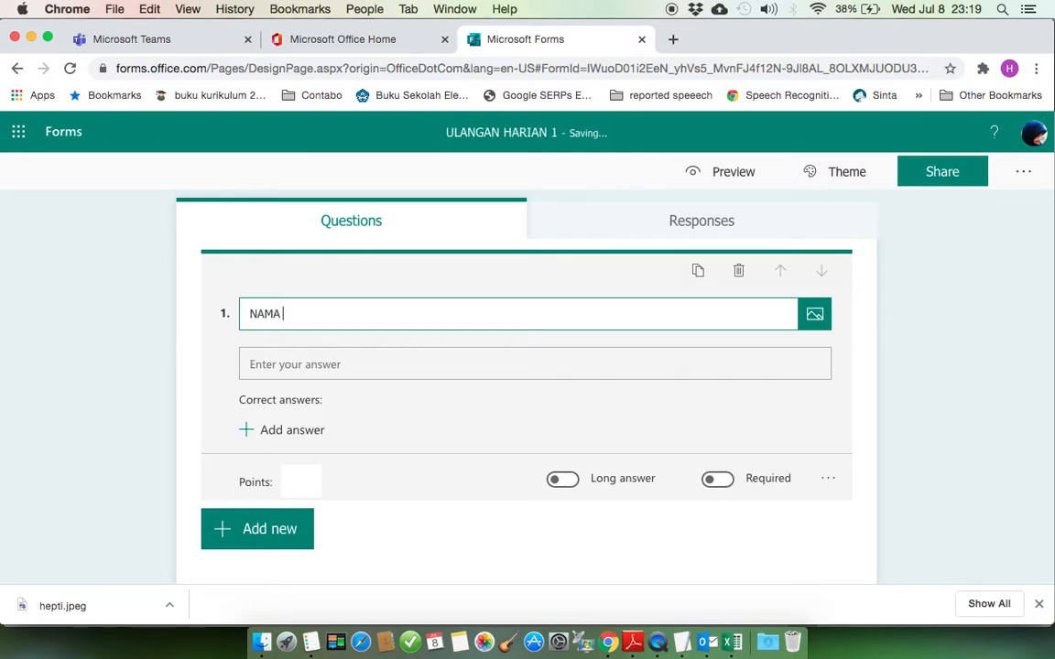
text(LENGKAP)
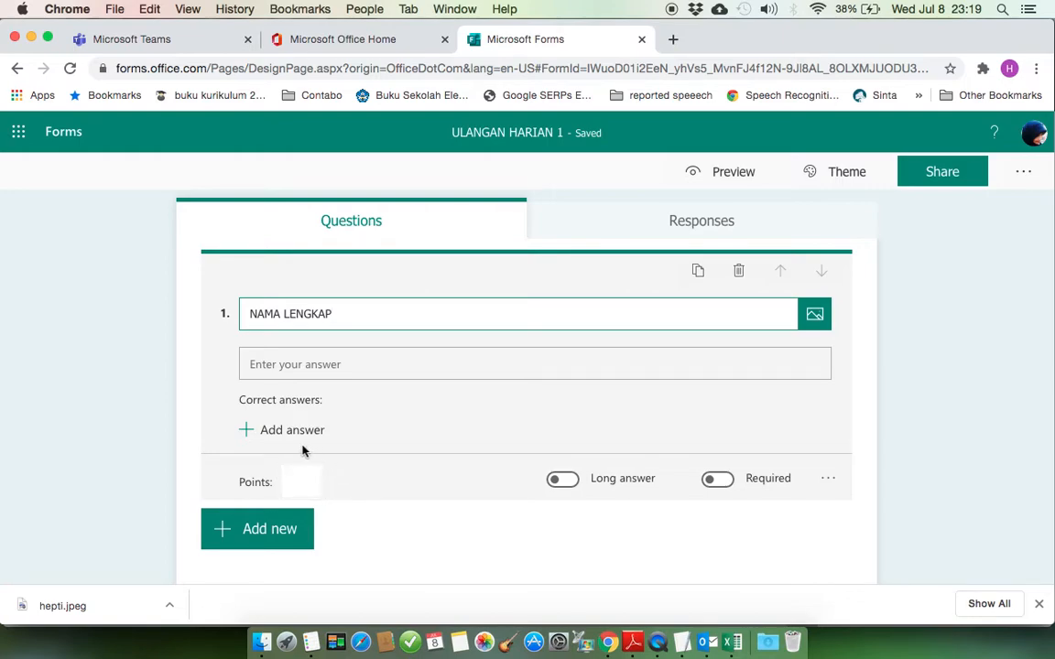
click(718, 479)
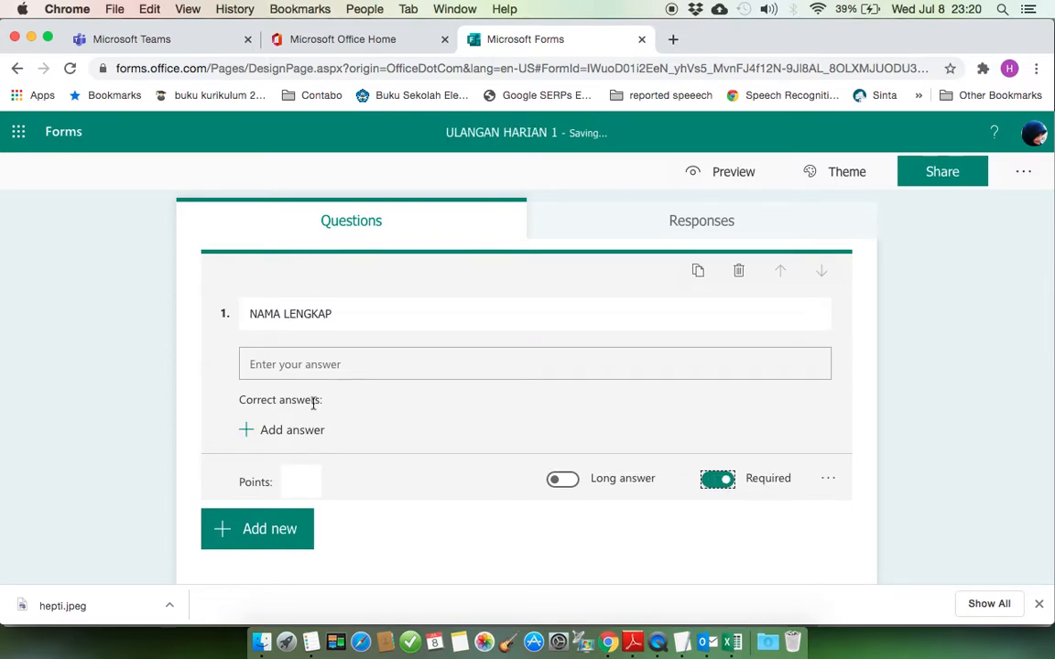
Add a choice question "KELAS" with "X IPA1" as its first option
click(261, 529)
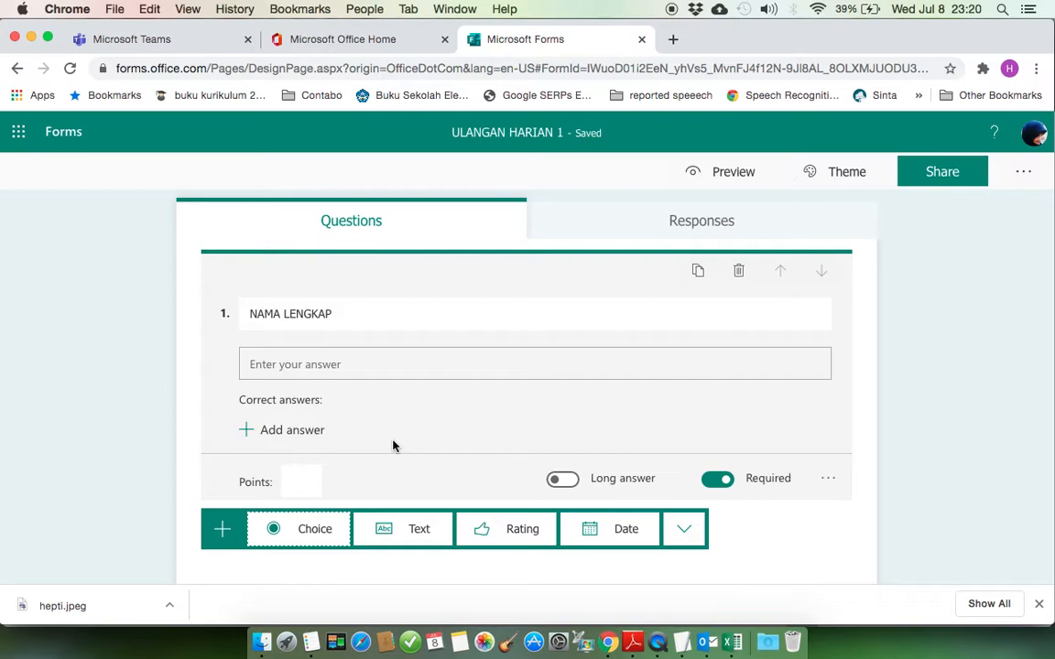
click(308, 539)
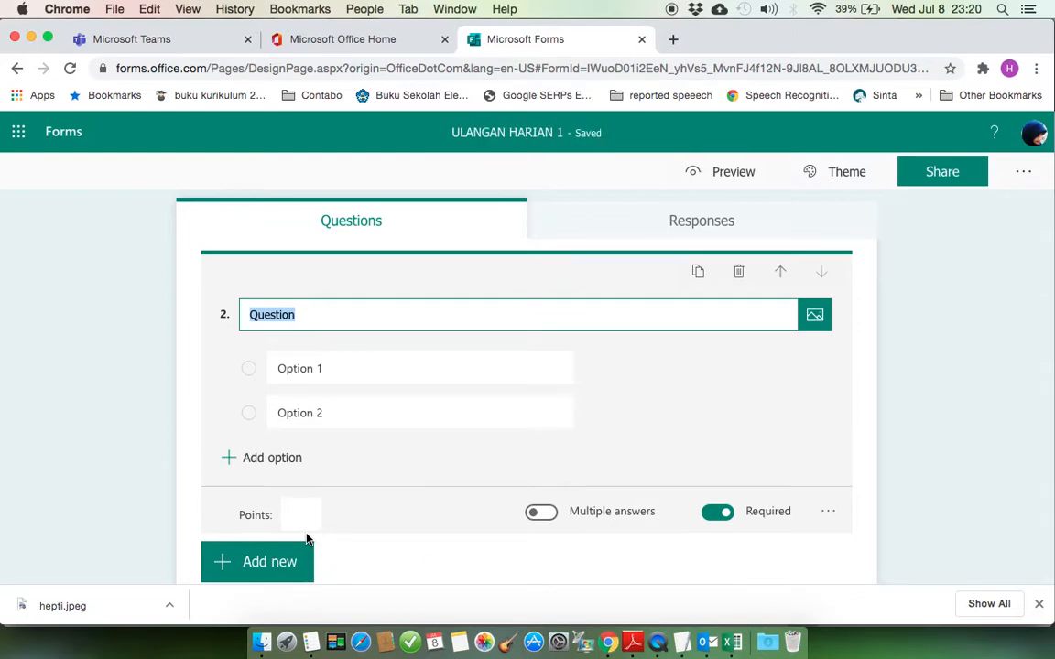
text(KELAS)
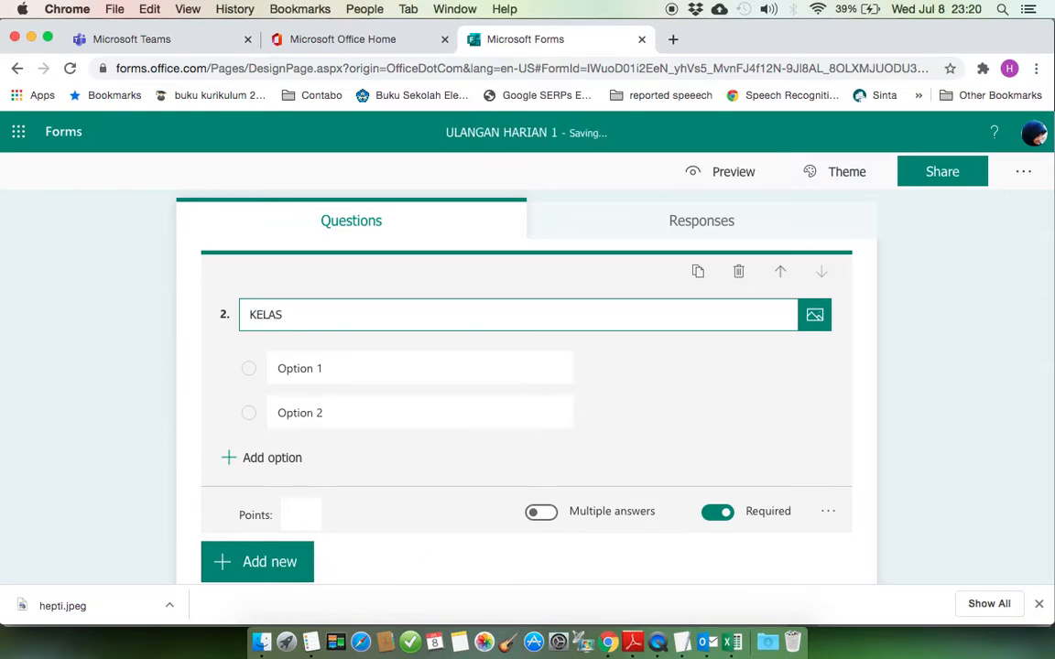
click(355, 370)
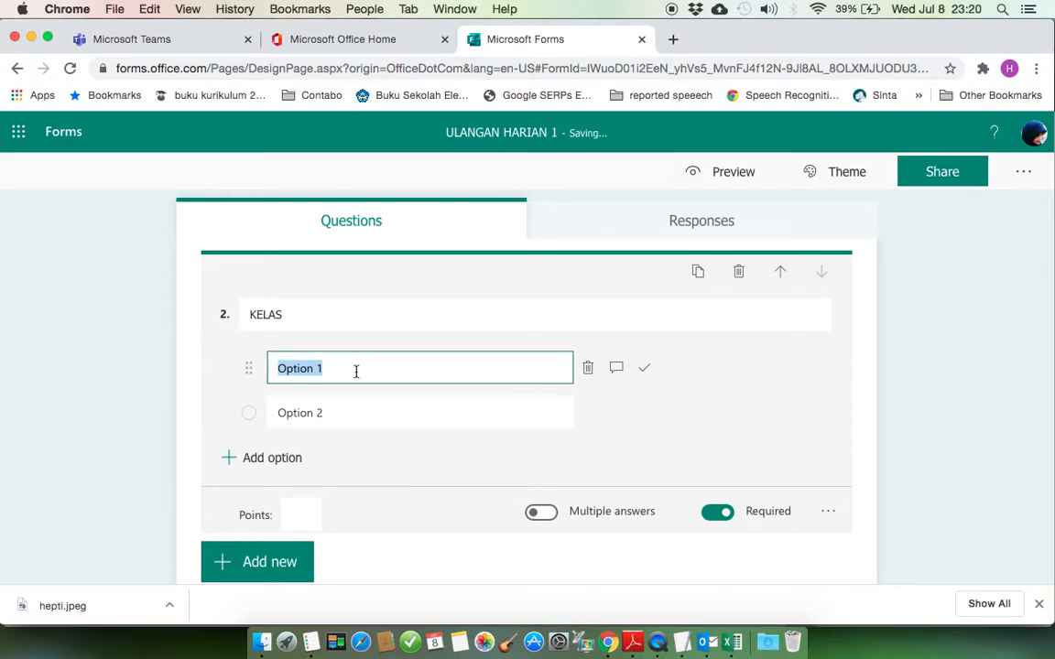
text(X I)
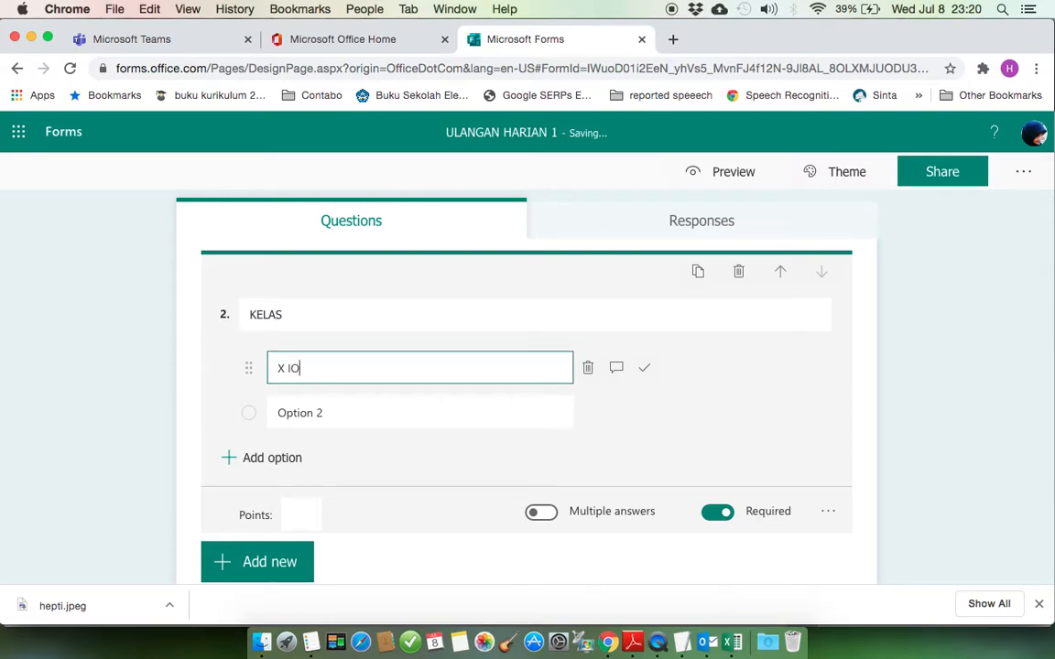
text(PA1)
Set the second option of the KELAS question to "IPA 2" and add a third option "IPA 3"
click(337, 412)
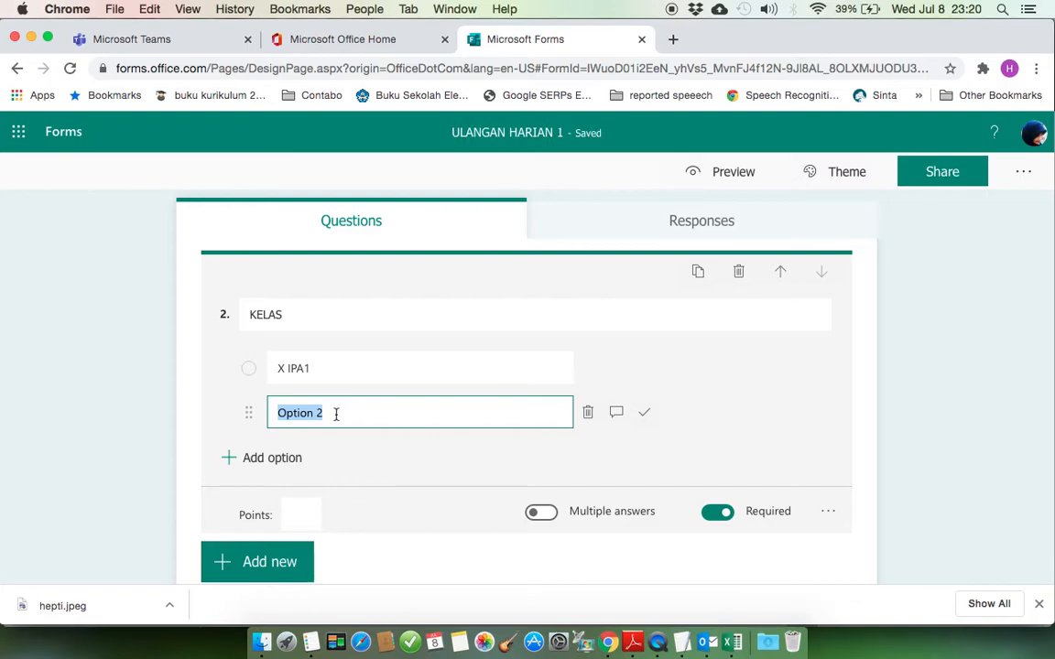
text(IPA2)
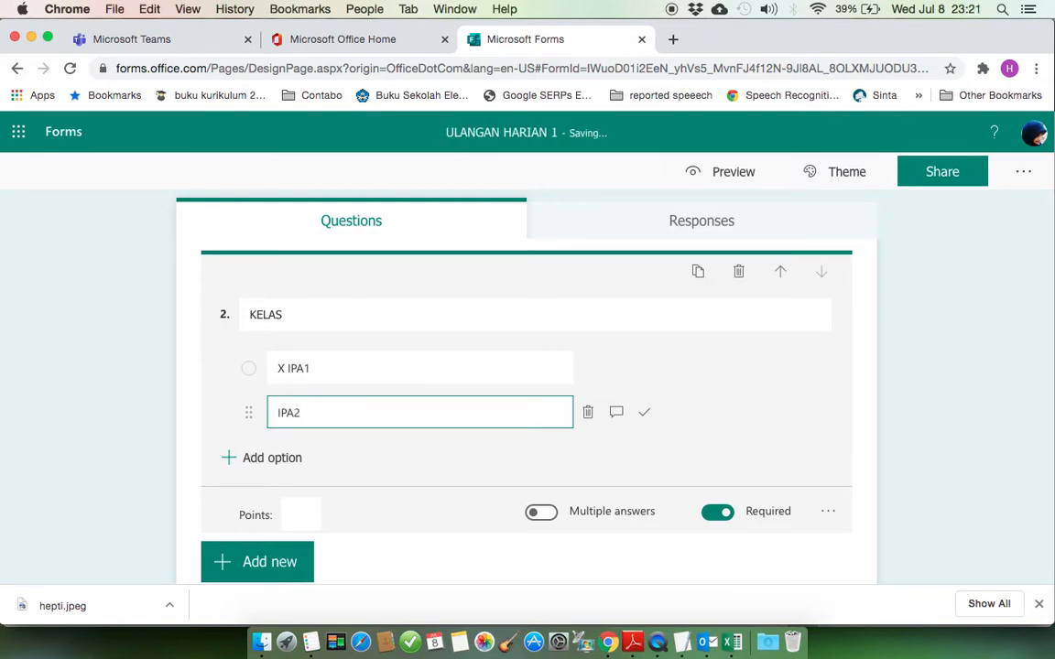
click(295, 412)
click(281, 458)
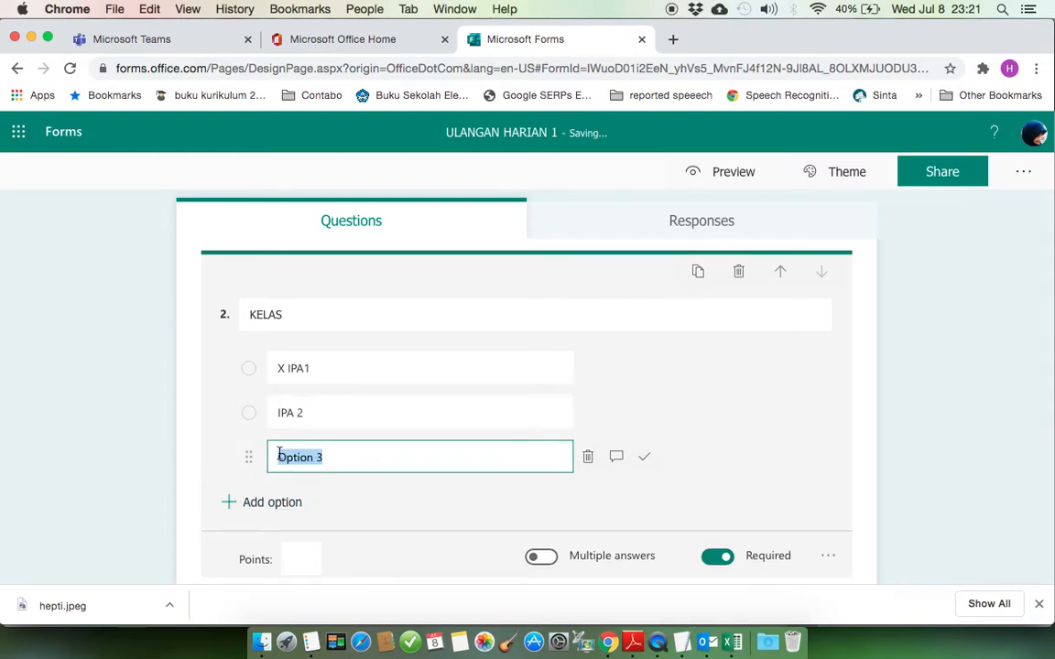
text(IPA 3)
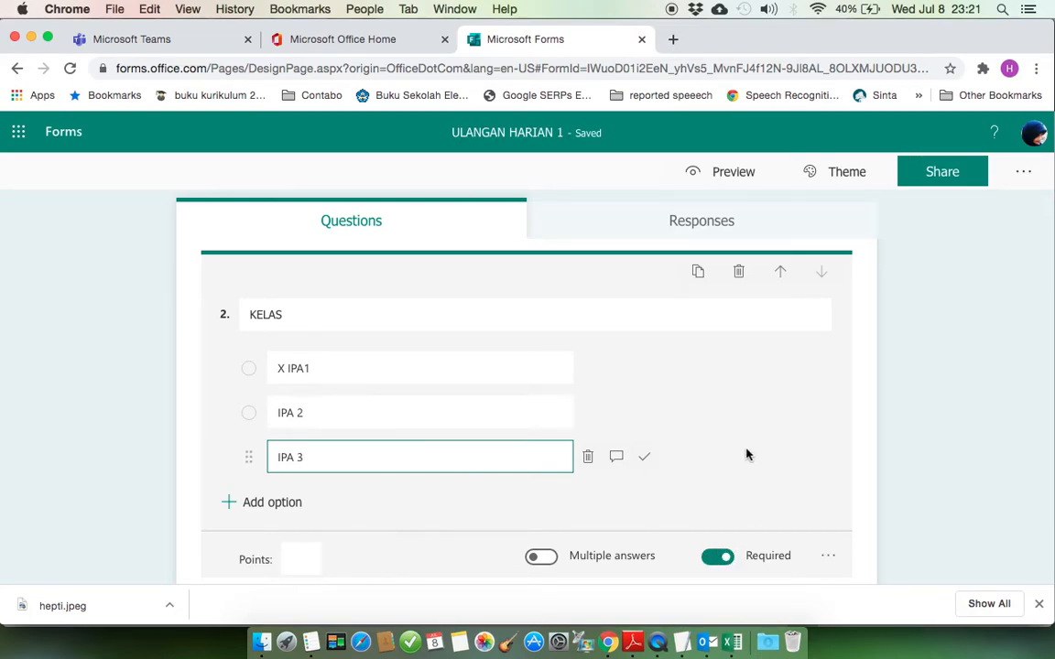
Add a text question "NOMER ABSEN" below the KELAS question
scroll(746, 455, down, 2)
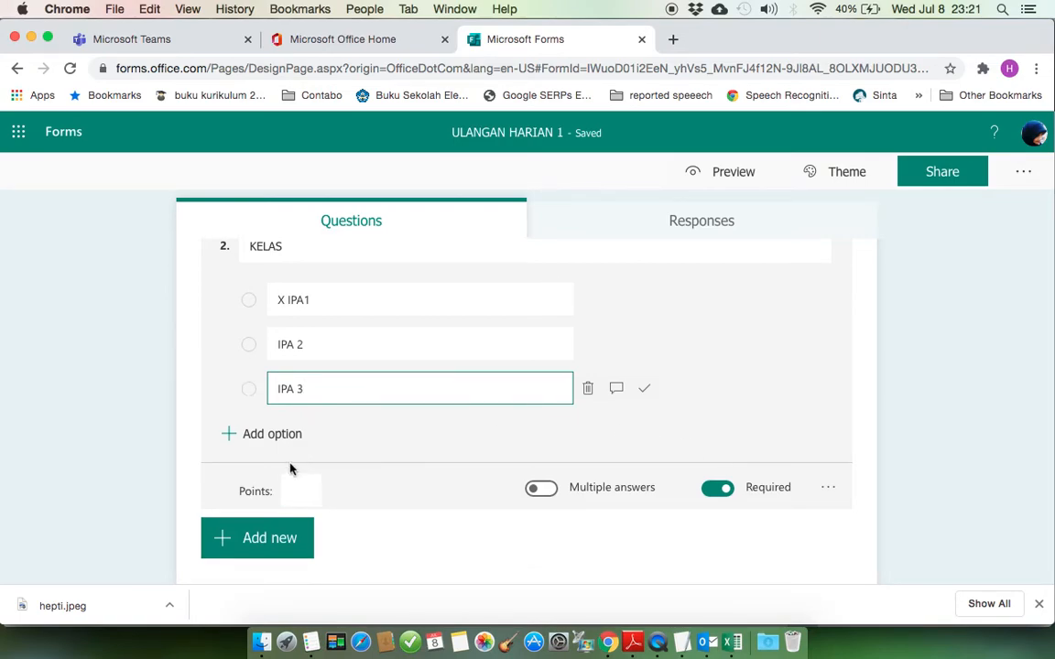
click(275, 540)
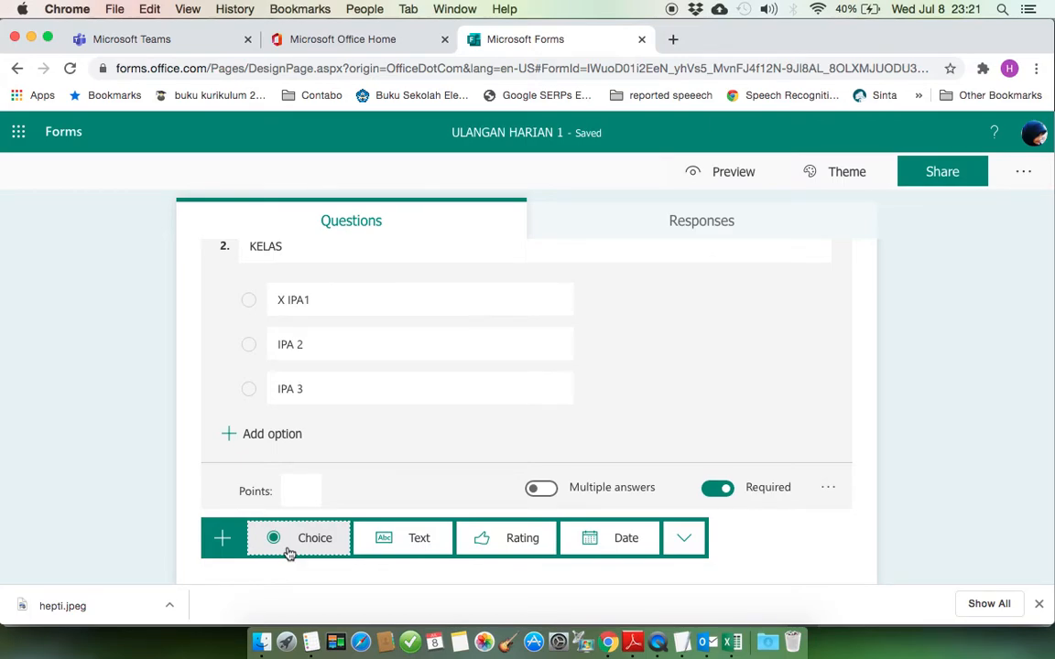
click(406, 547)
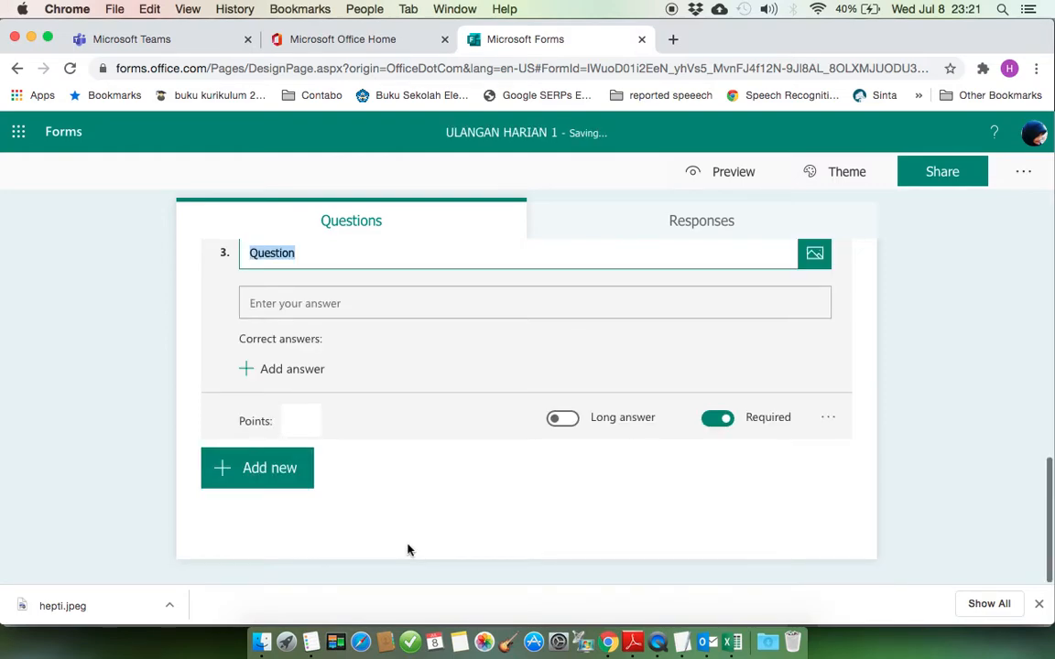
text(NOM)
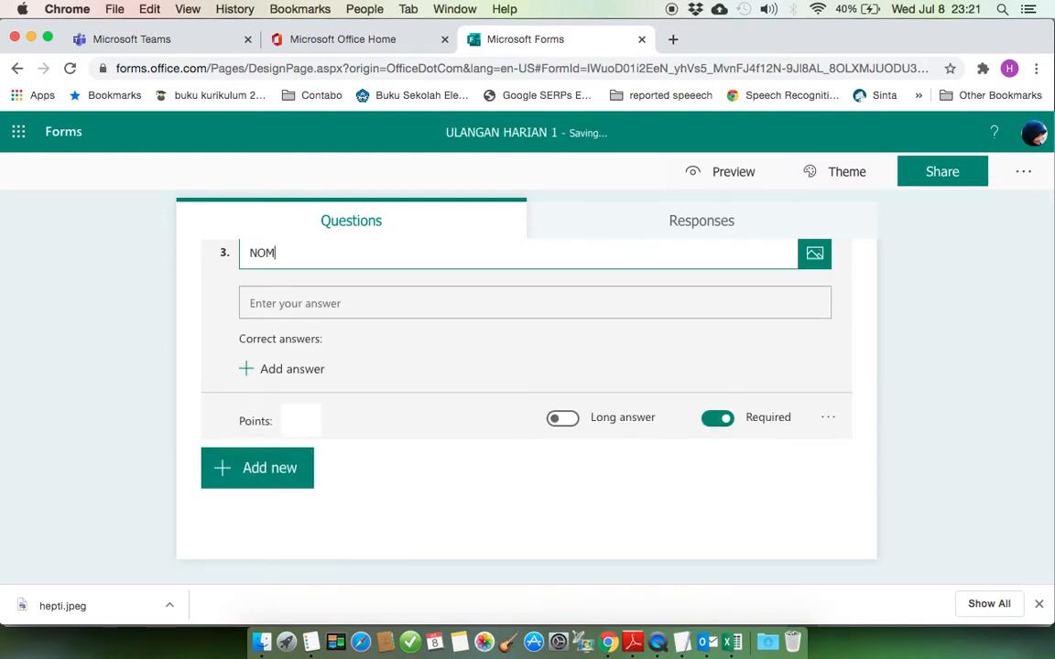
text(ER ABSEN)
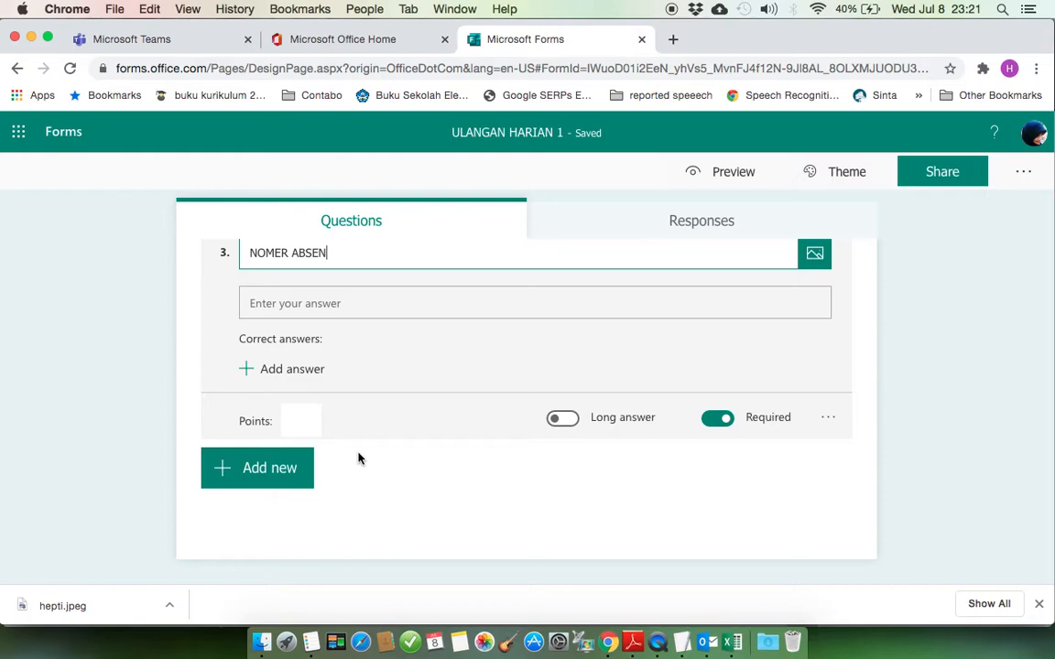
Add a choice question "SIAPAKAH TOKOH KARTUN FAVORITMU" as the fourth question
click(293, 475)
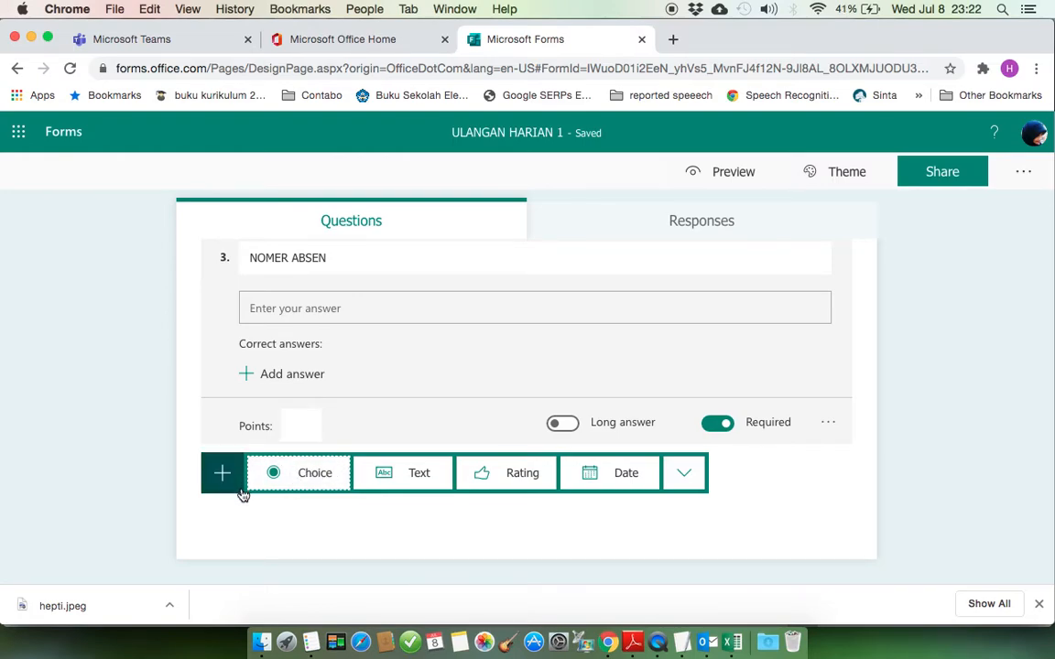
click(308, 474)
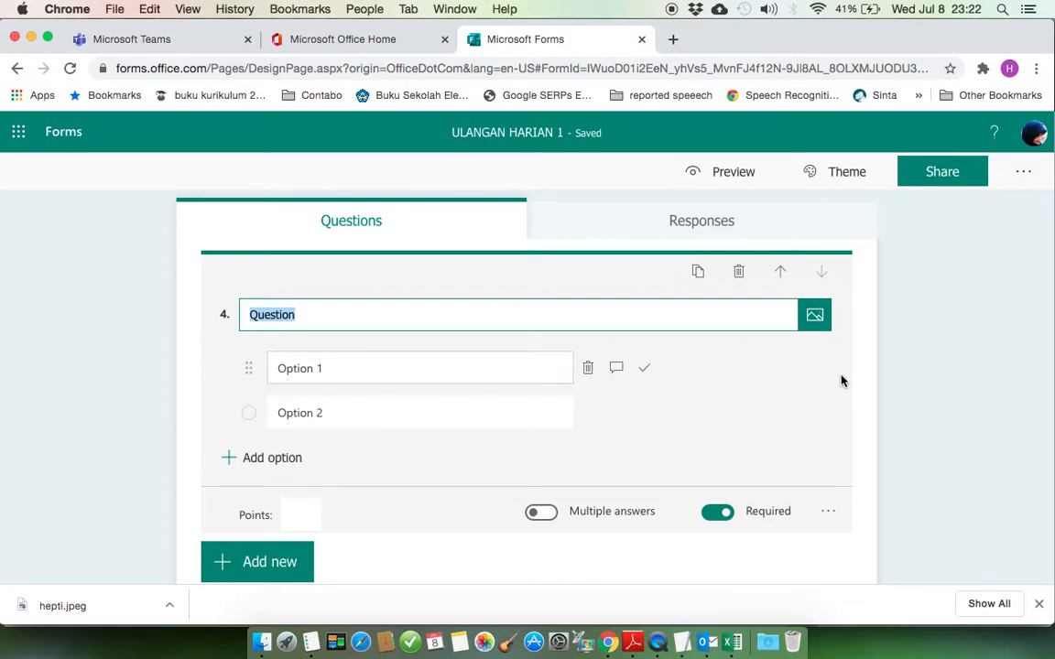
scroll(876, 331, up, 10)
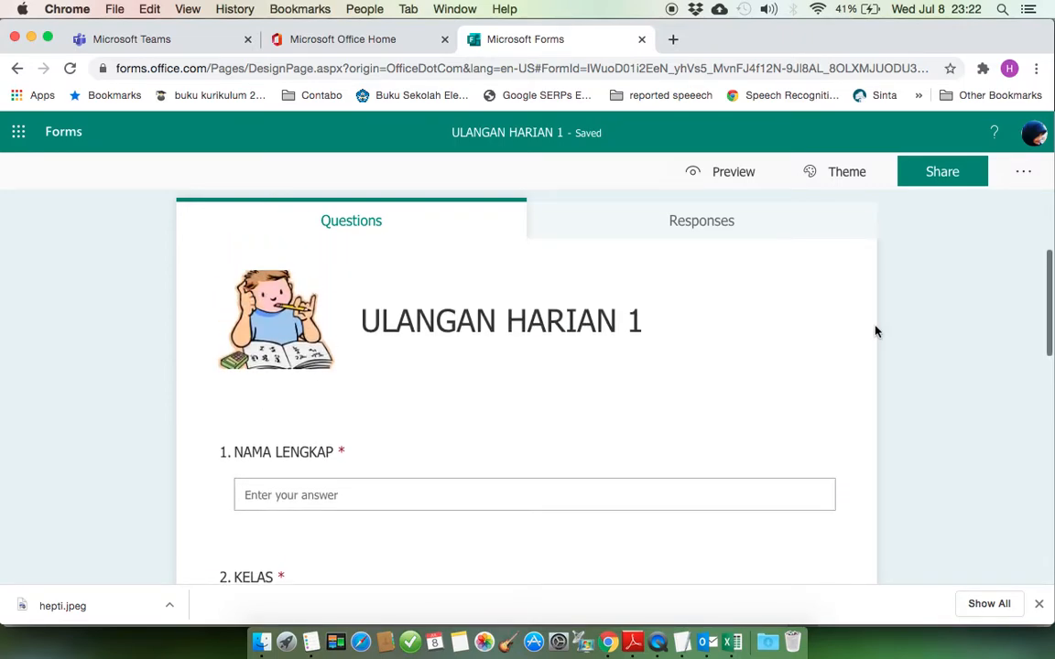
scroll(876, 332, down, 10)
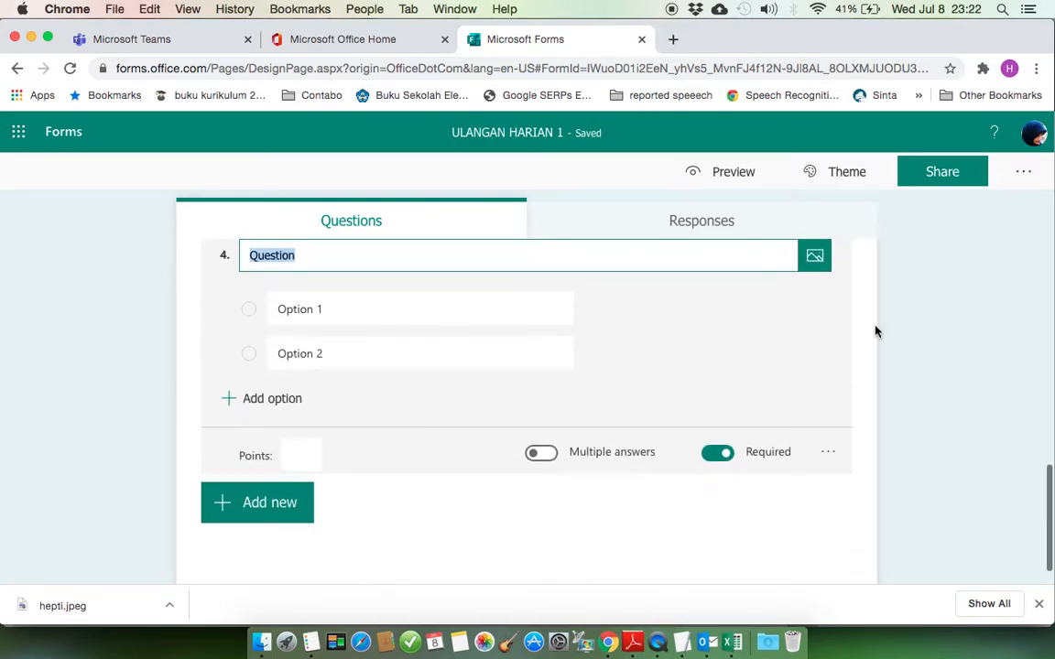
click(376, 360)
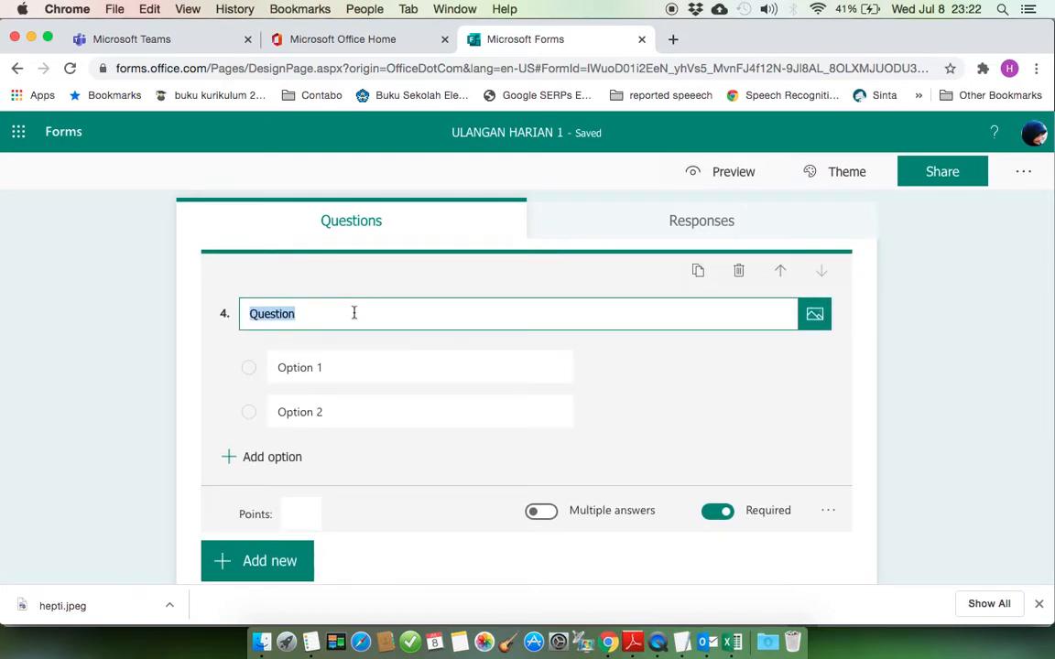
text(SIAPAKAH)
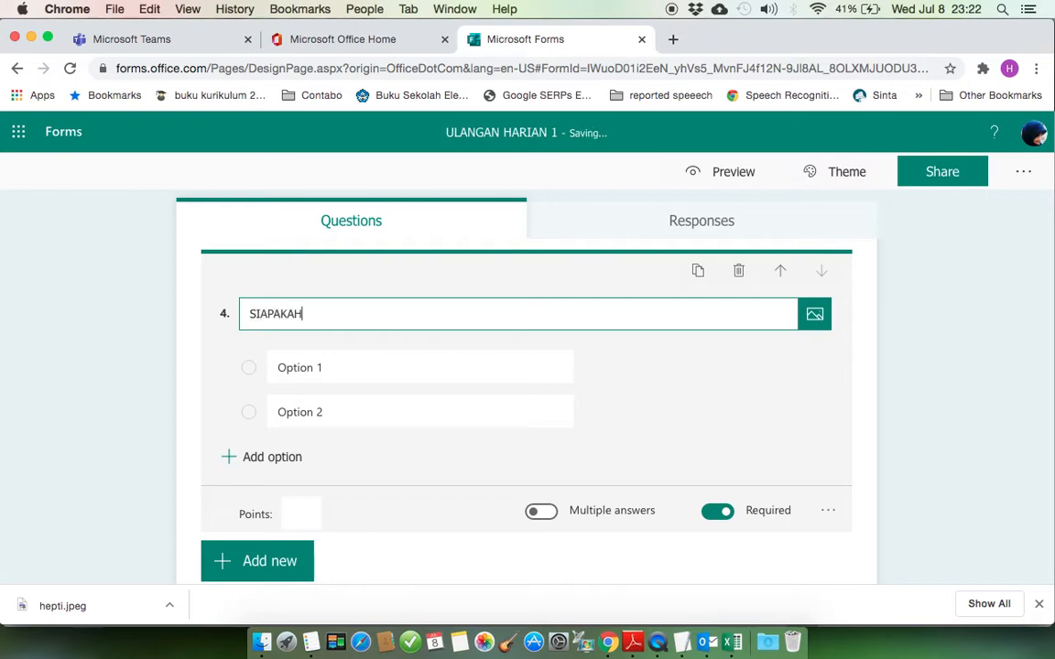
text( TOH)
key(BackSpace)
text(KOH KARTUN )
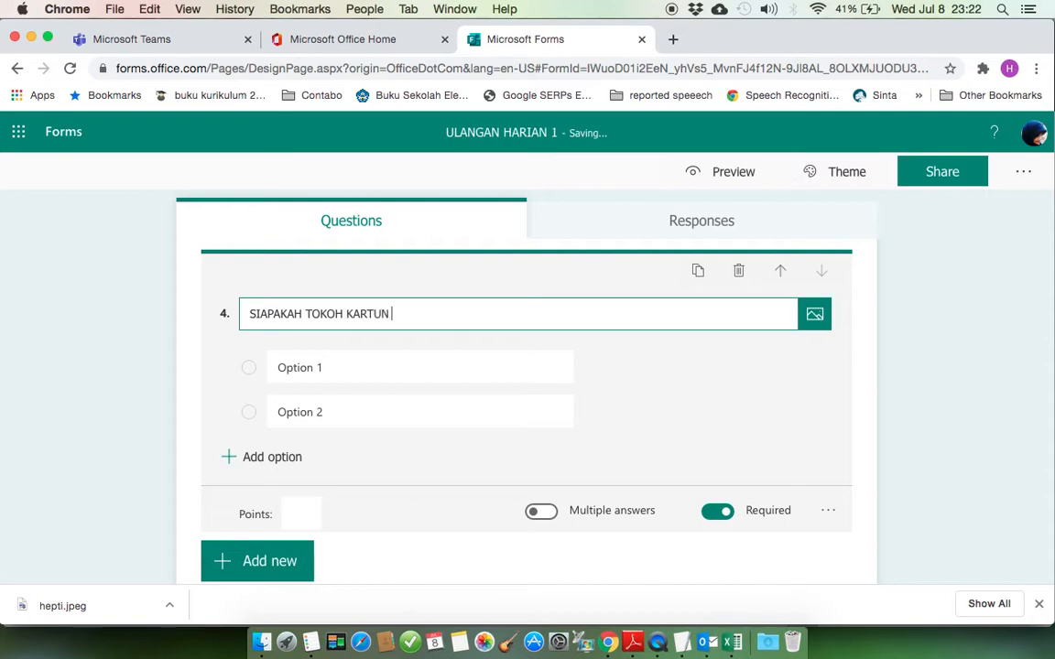
text(FAVORITMU)
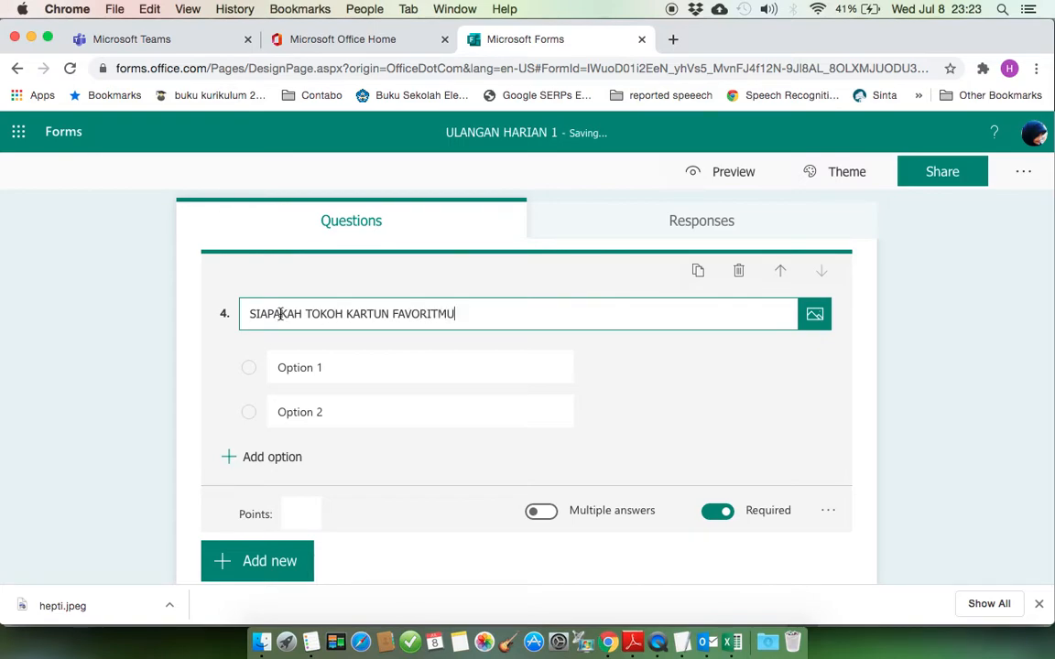
Set the cartoon question's options to "BATMAN", "SPIDERMAN" and a third option "KAPTEN AMERIKA"
click(343, 369)
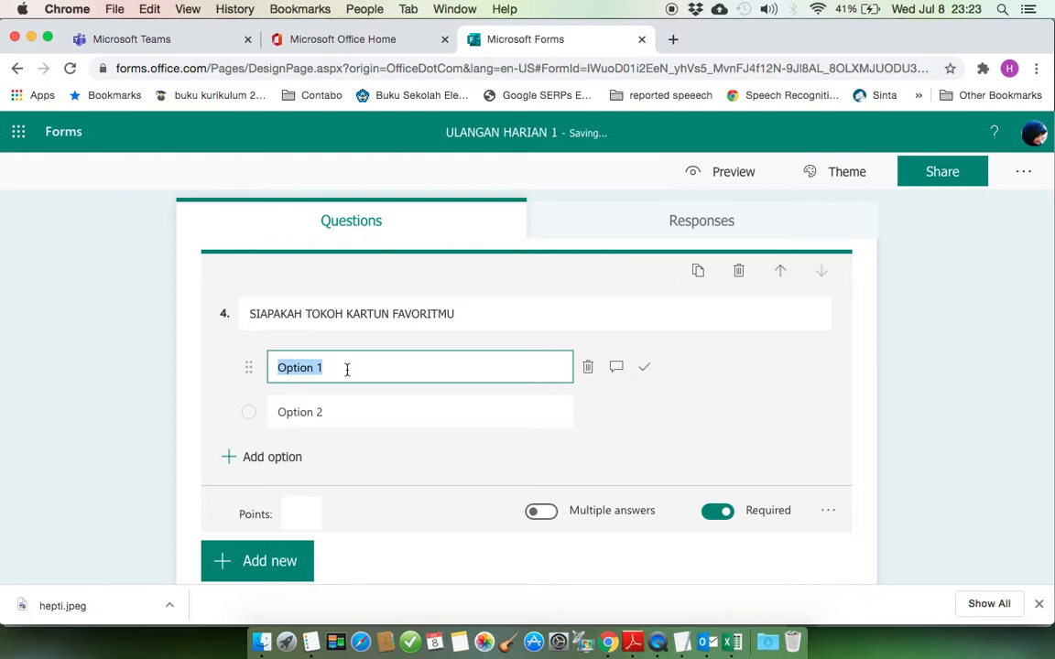
text(BATMAN)
click(378, 411)
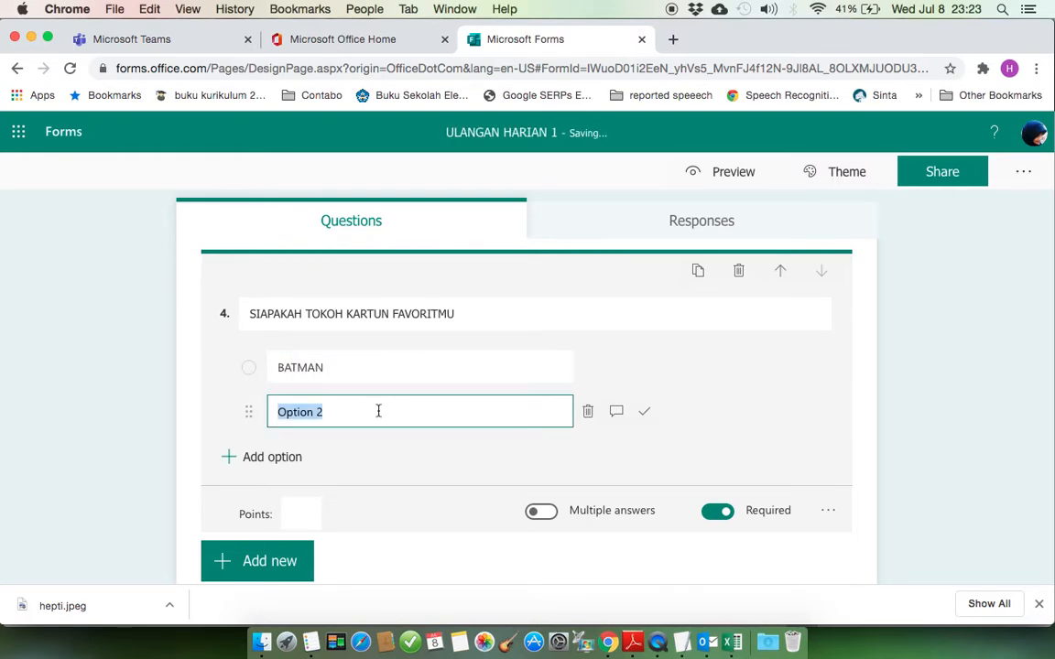
text(S)
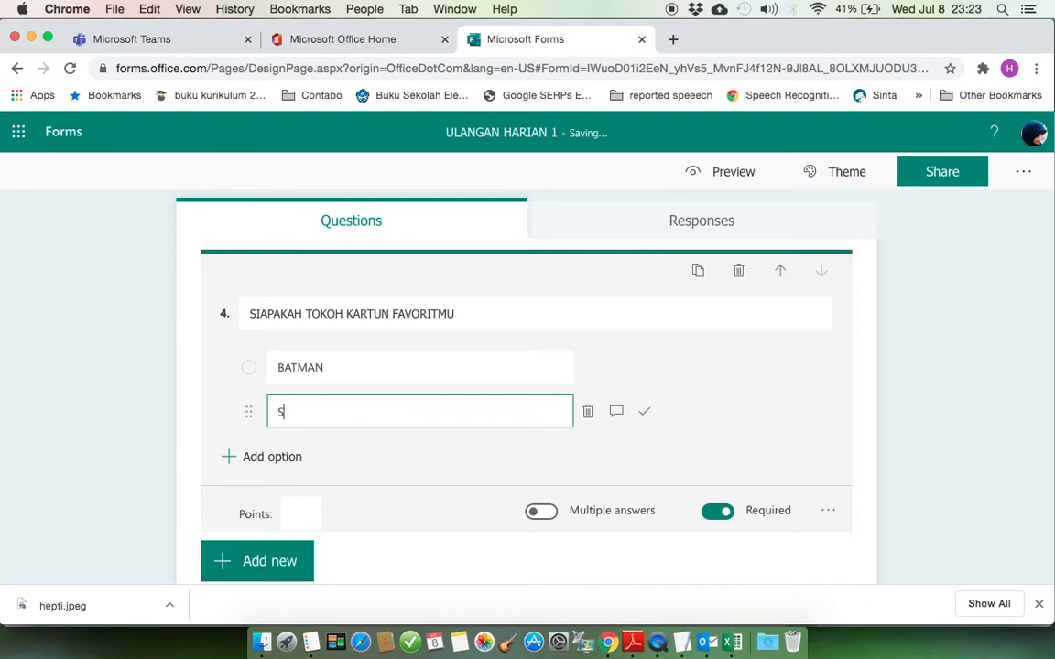
text(PIDERMAN)
click(279, 462)
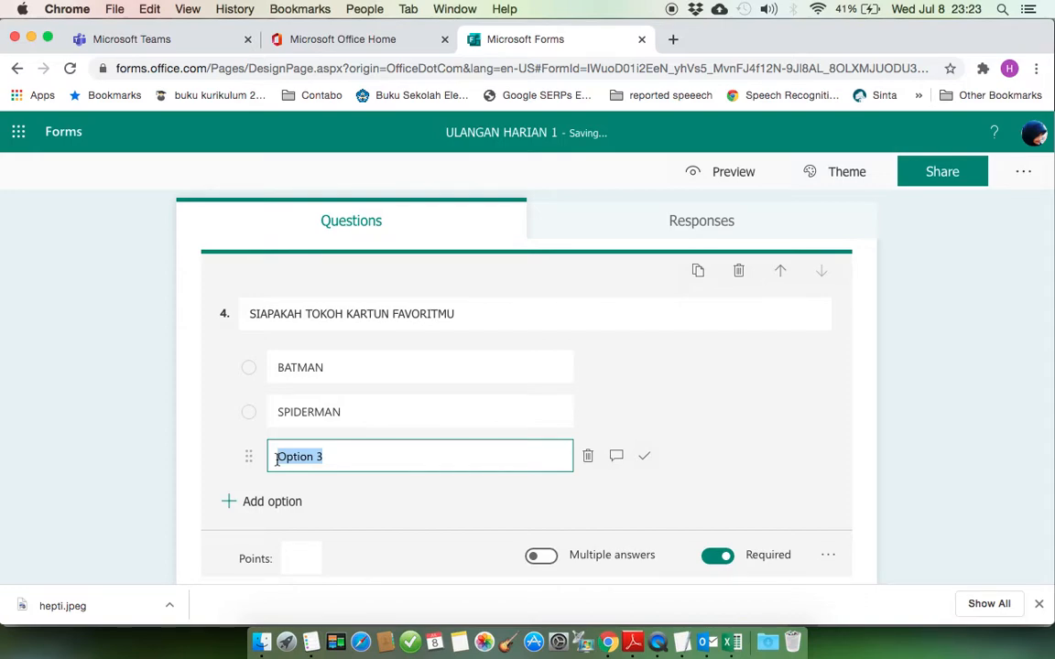
text(KAPTEN AMERIKA)
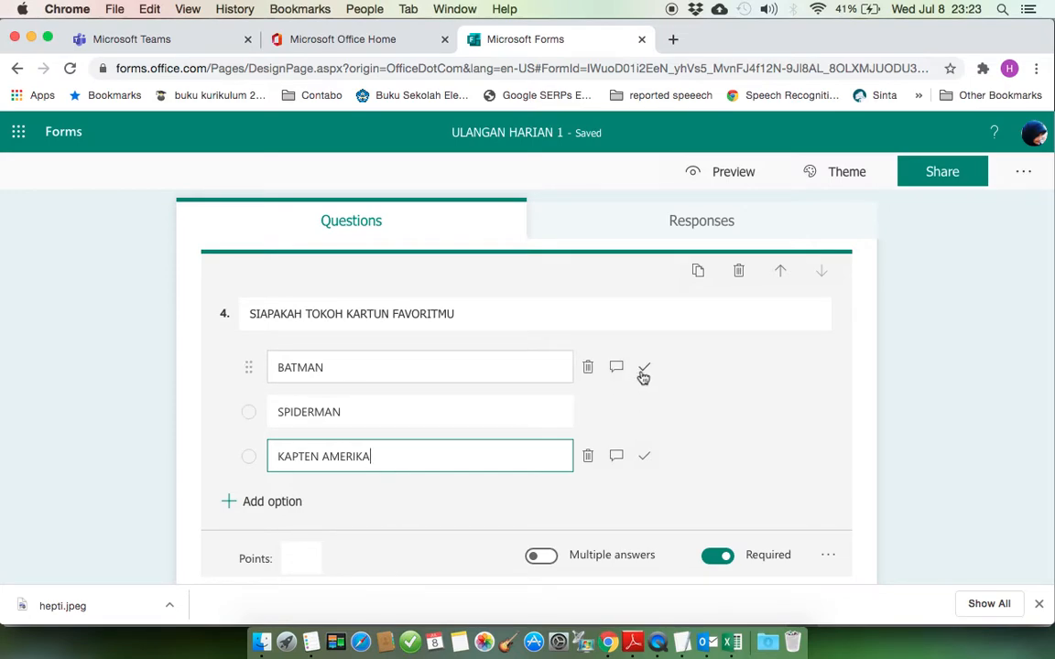
Mark BATMAN as the correct answer and give it the respondent message "BAGUS SEKALI !"
click(646, 374)
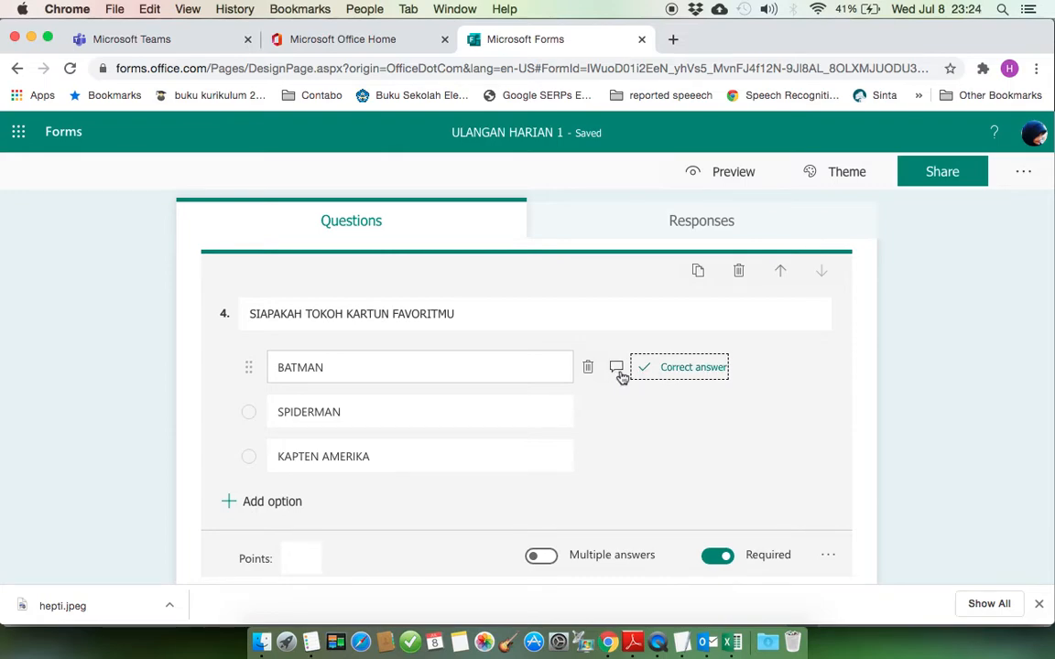
click(616, 368)
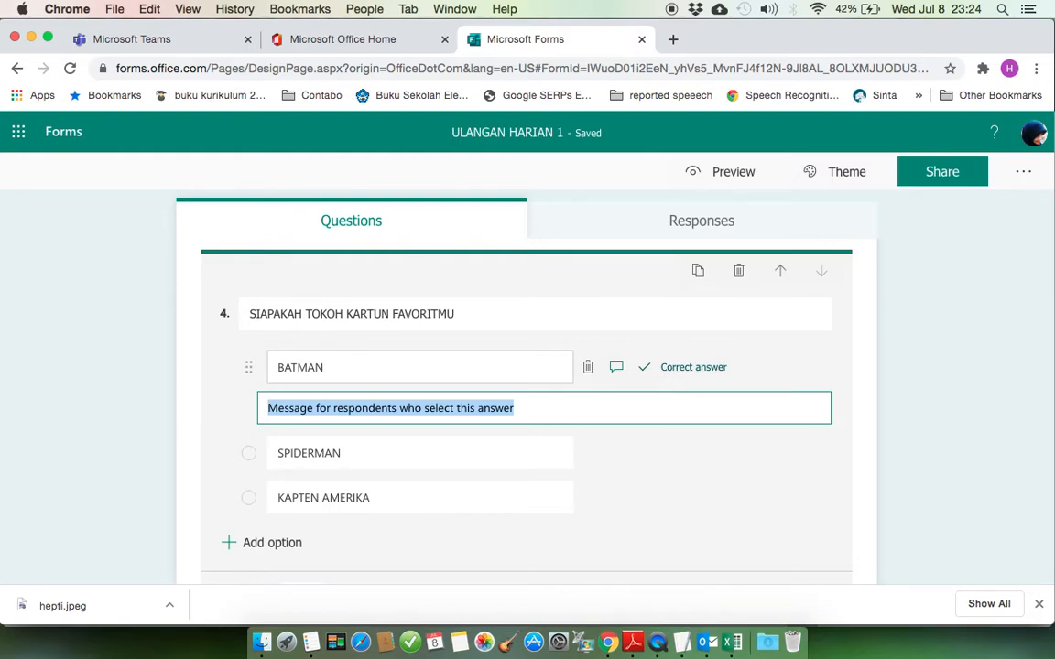
text(BAGUS K)
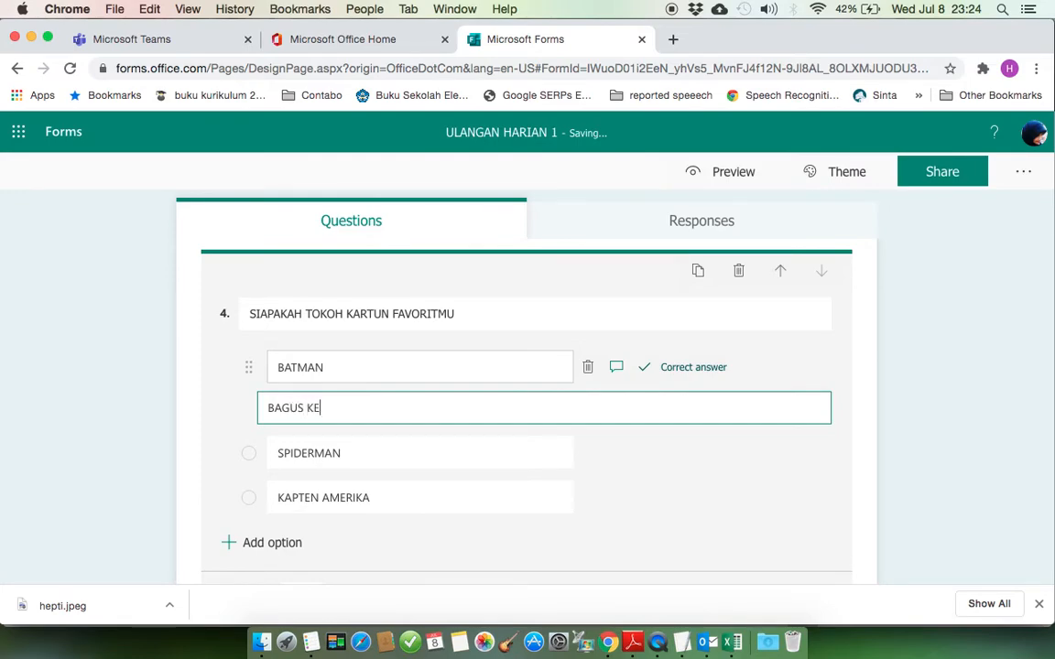
key(BackSpace)
text(SEKALI !)
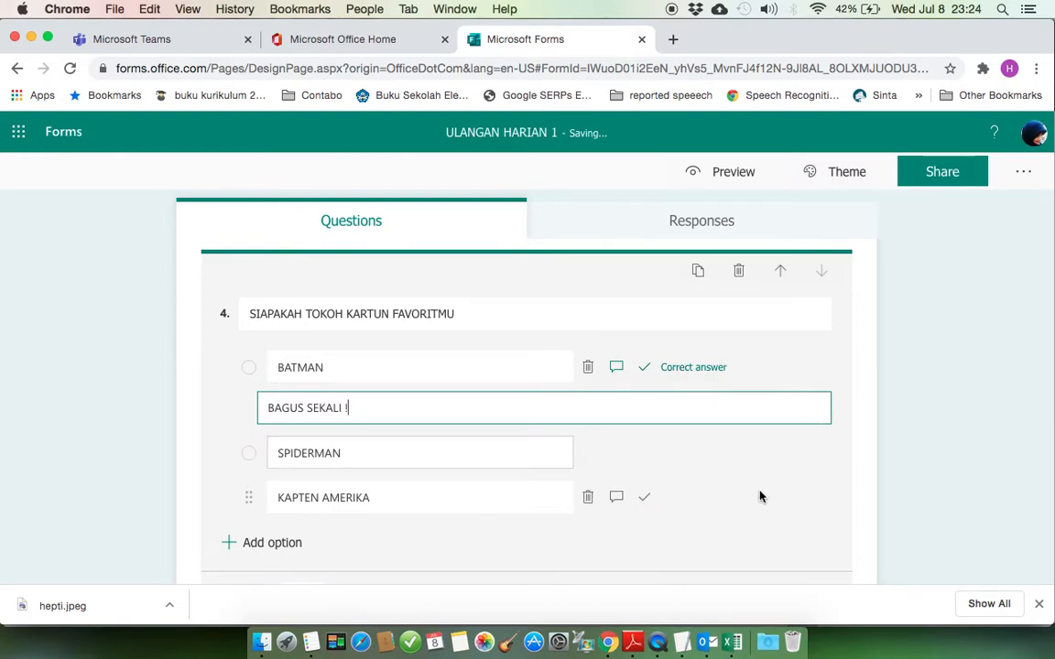
click(793, 503)
Add the respondent message "MAAF YA SALAH" to the SPIDERMAN option
click(474, 456)
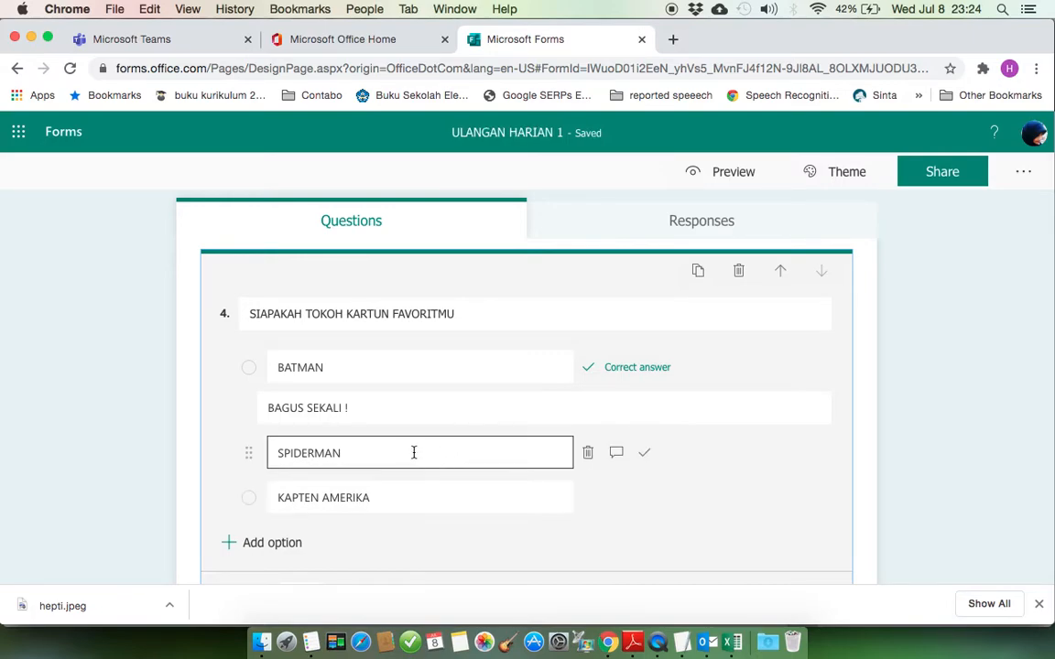
click(395, 476)
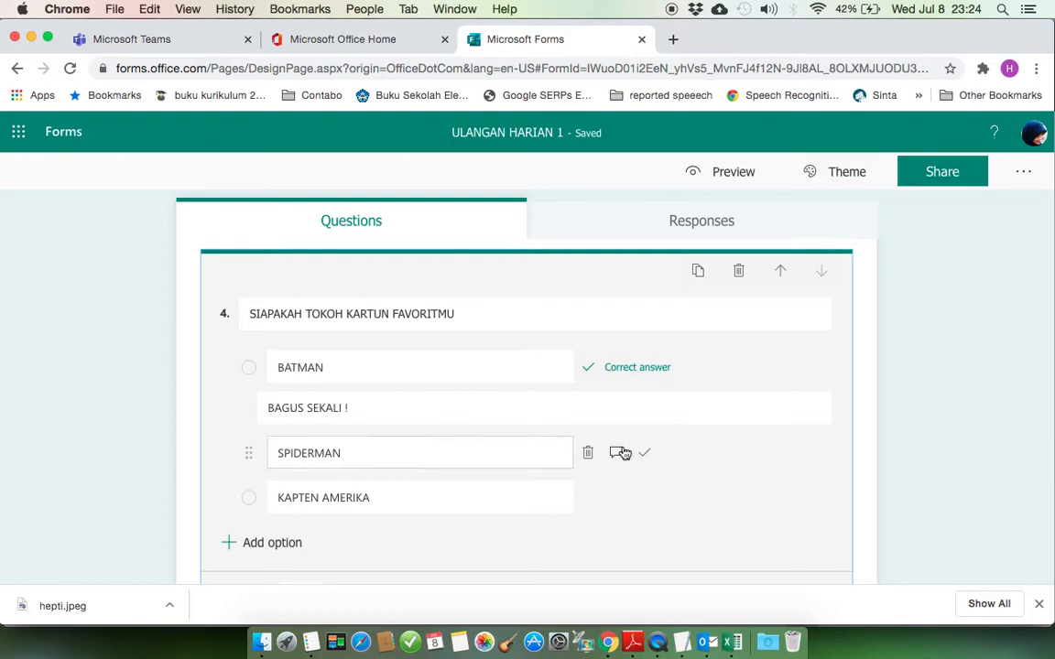
click(617, 454)
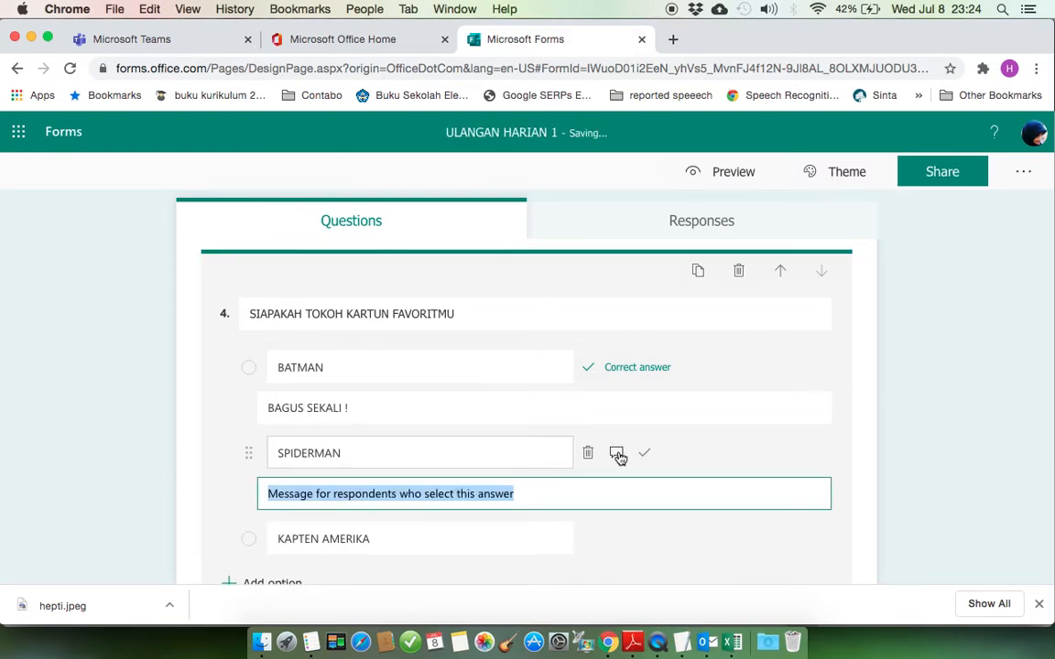
text(MAAF)
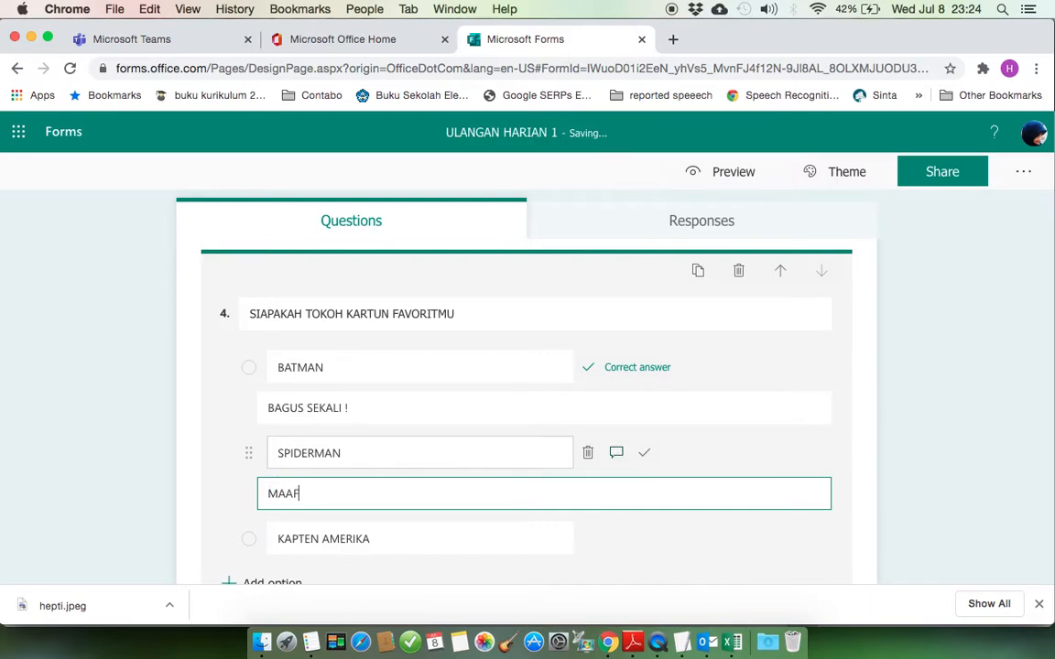
text( YA SALAH)
click(730, 544)
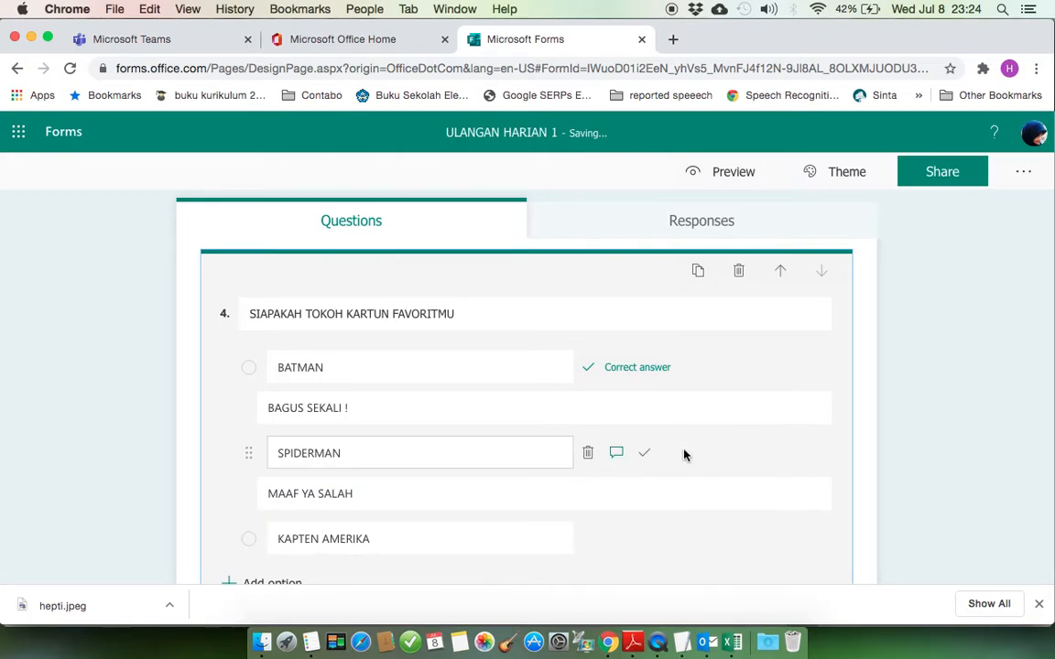
Allow multiple answers on the cartoon question and mark SPIDERMAN, BATMAN and KAPTEN AMERIKA all as correct answers
scroll(677, 516, down, 2)
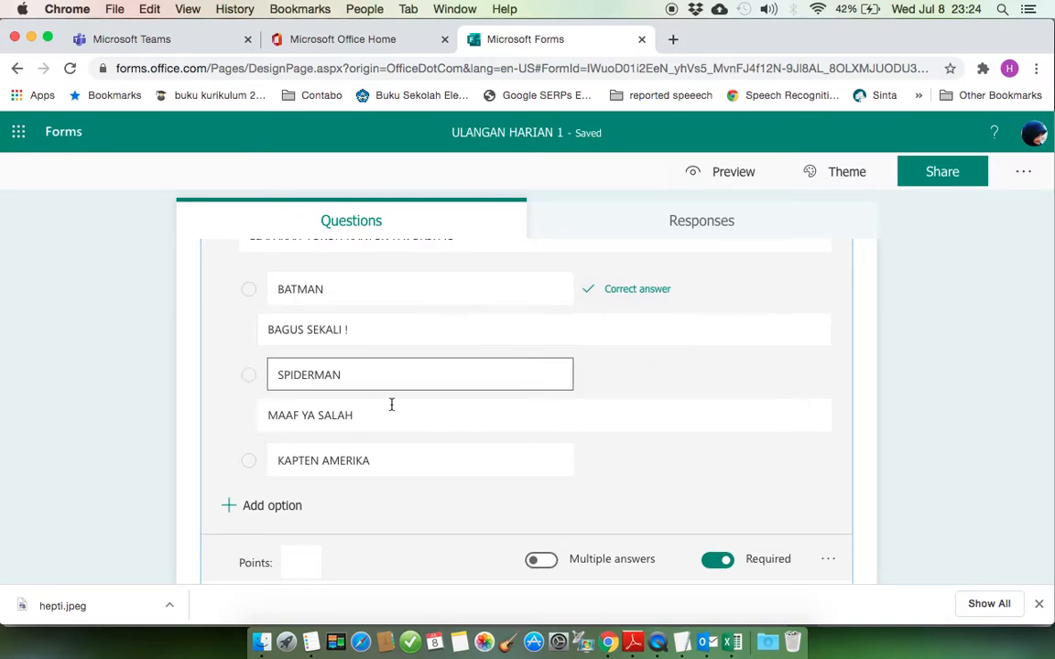
click(645, 378)
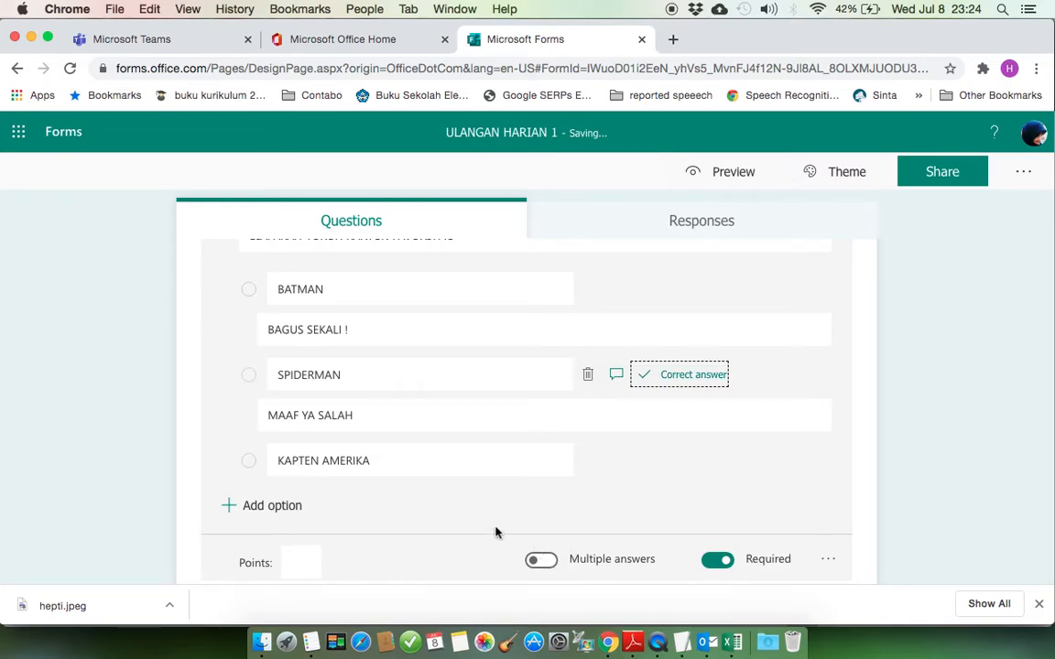
click(548, 563)
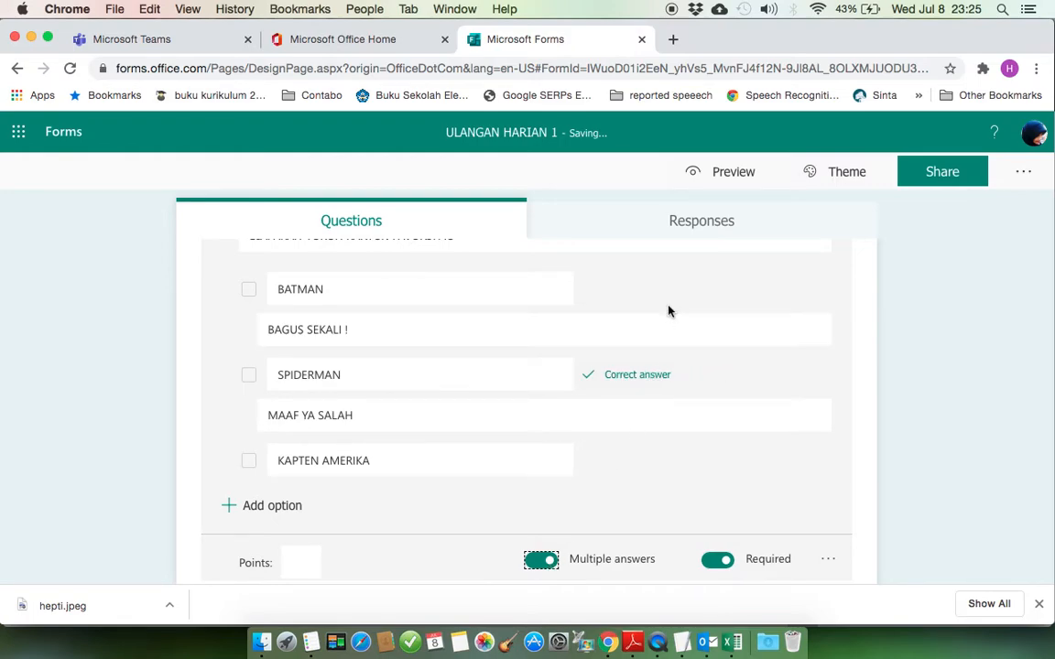
click(647, 293)
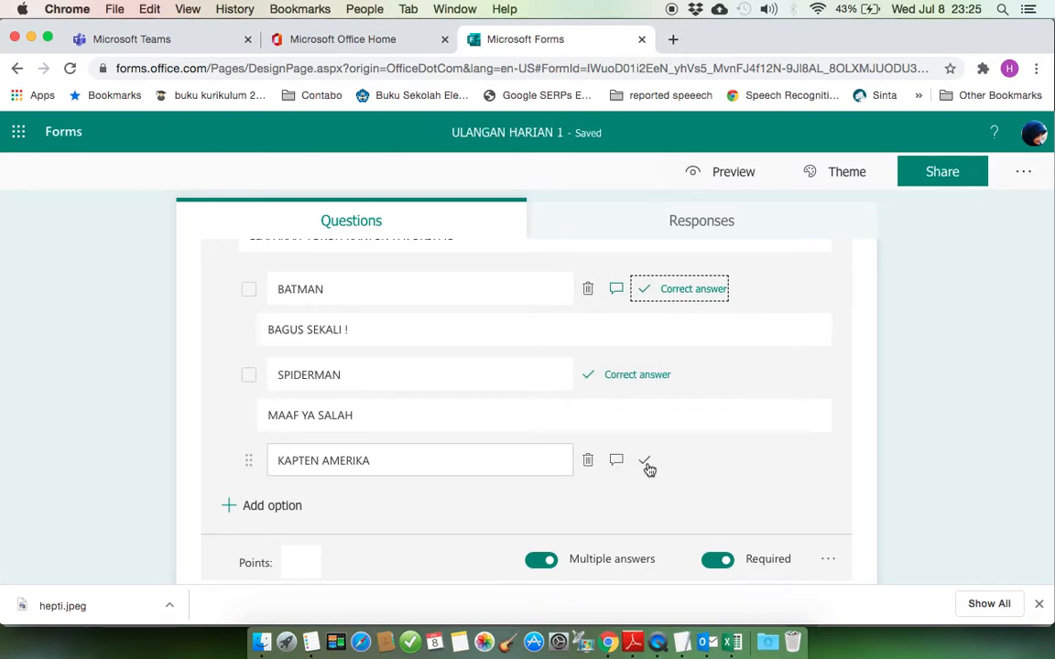
click(645, 462)
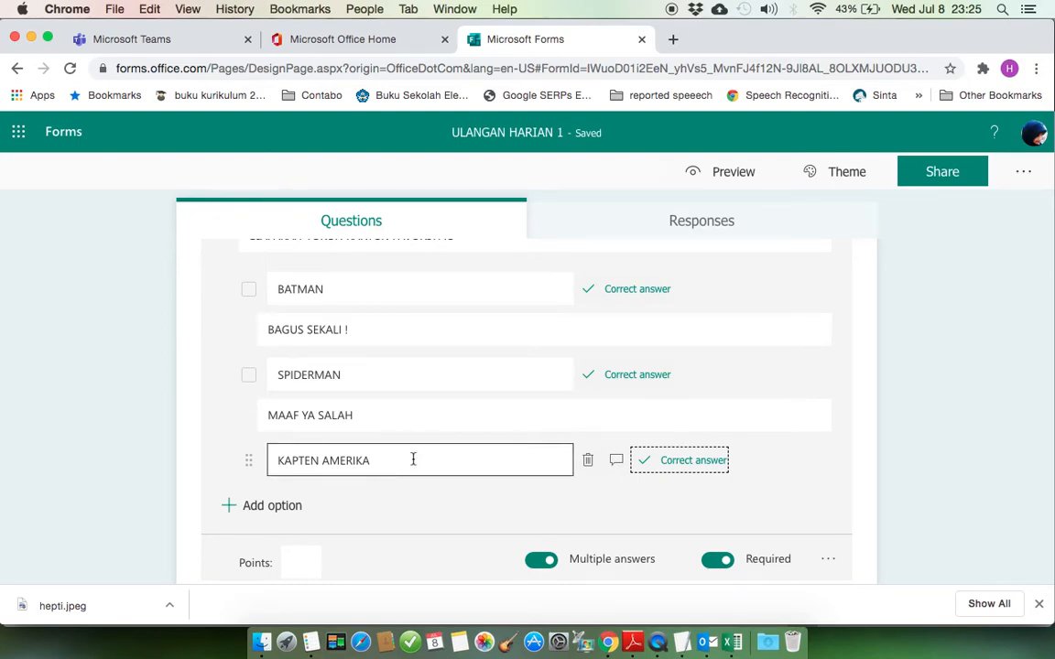
Set the cartoon question's points to 10
click(297, 565)
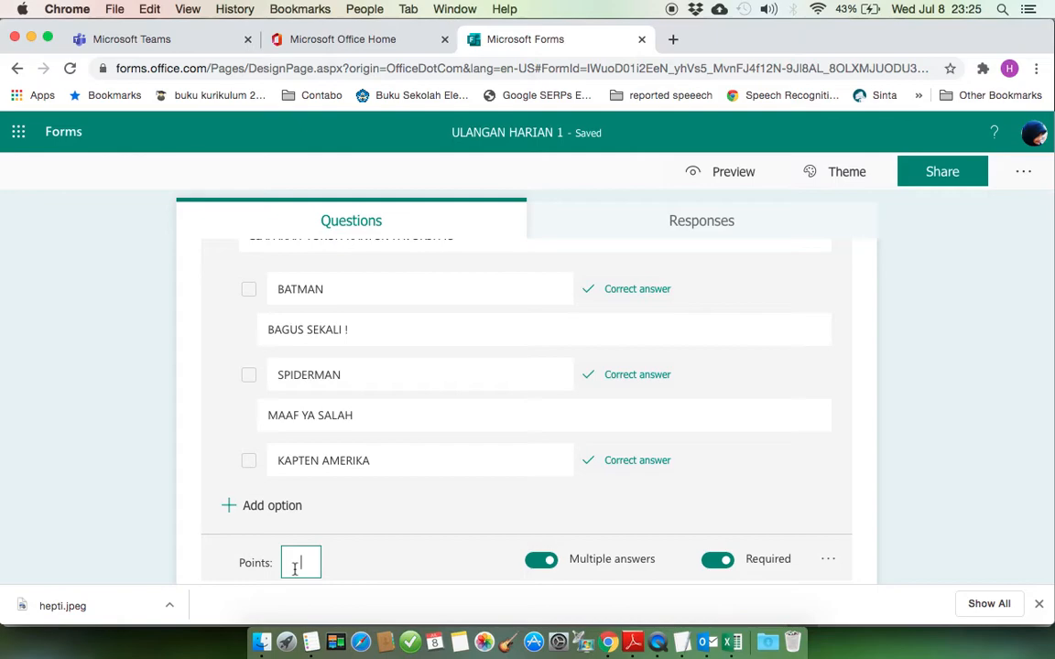
text(10)
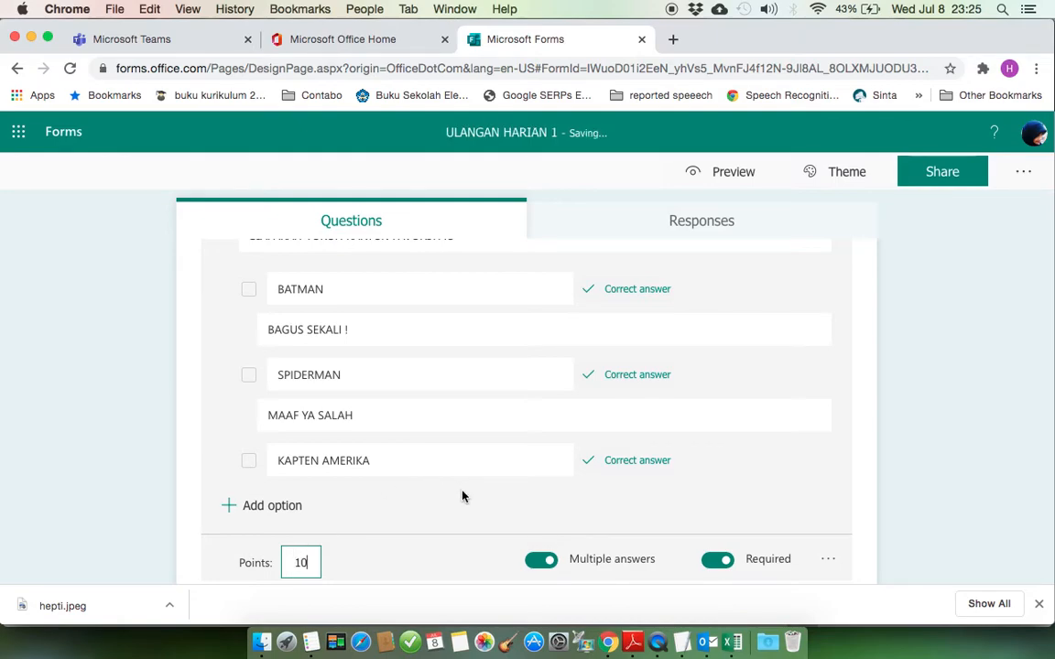
scroll(760, 494, down, 3)
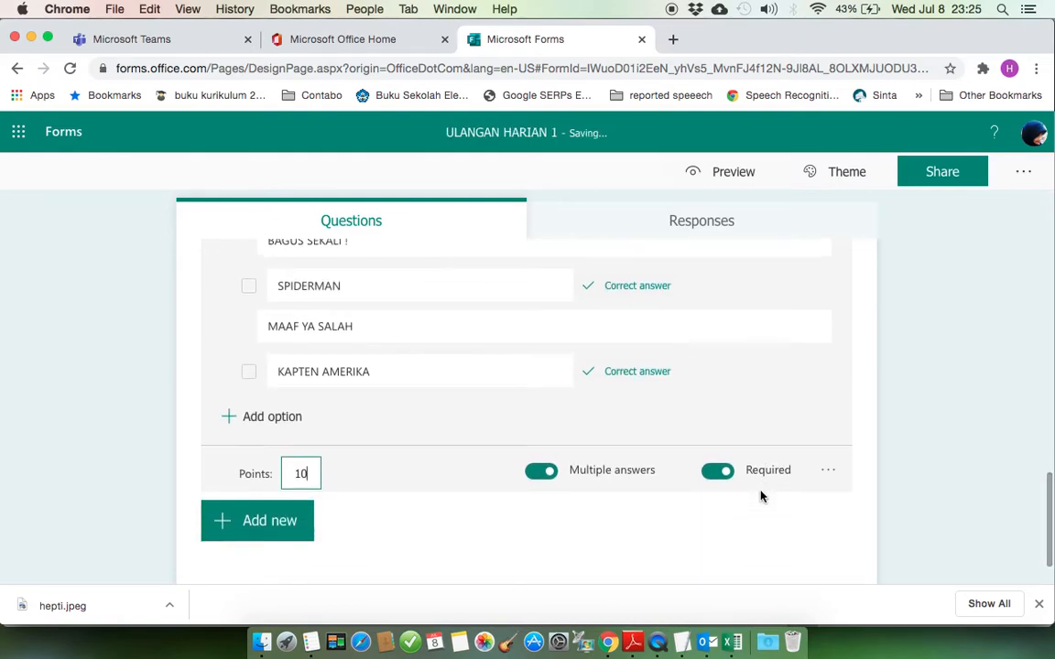
Preview the quiz and select BATMAN as an answer to the cartoon question
scroll(760, 496, up, 3)
scroll(760, 496, down, 1)
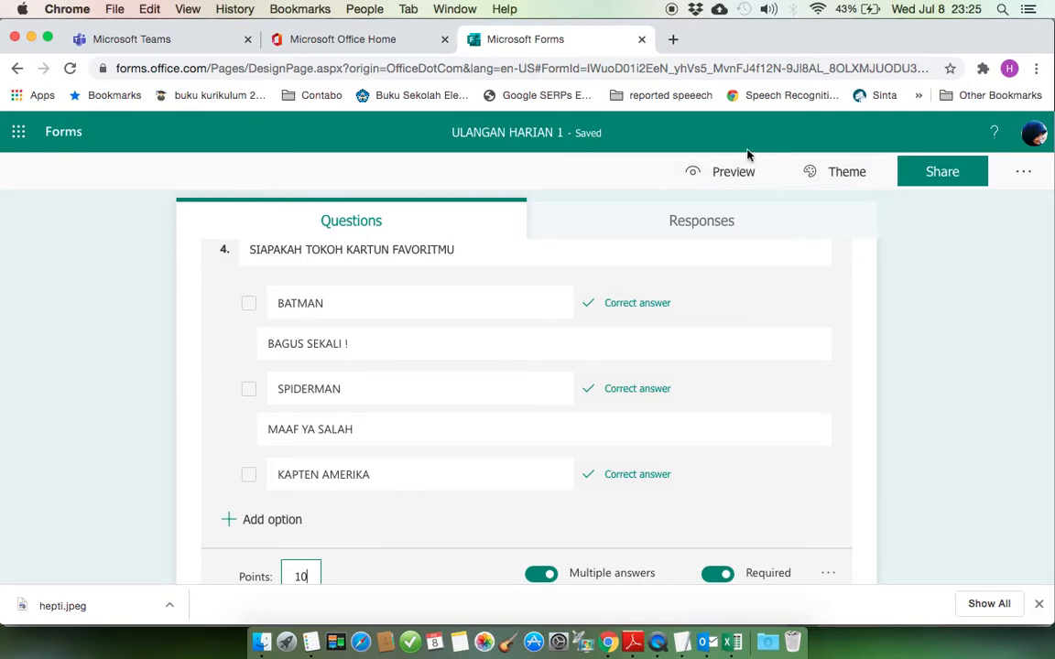
click(718, 169)
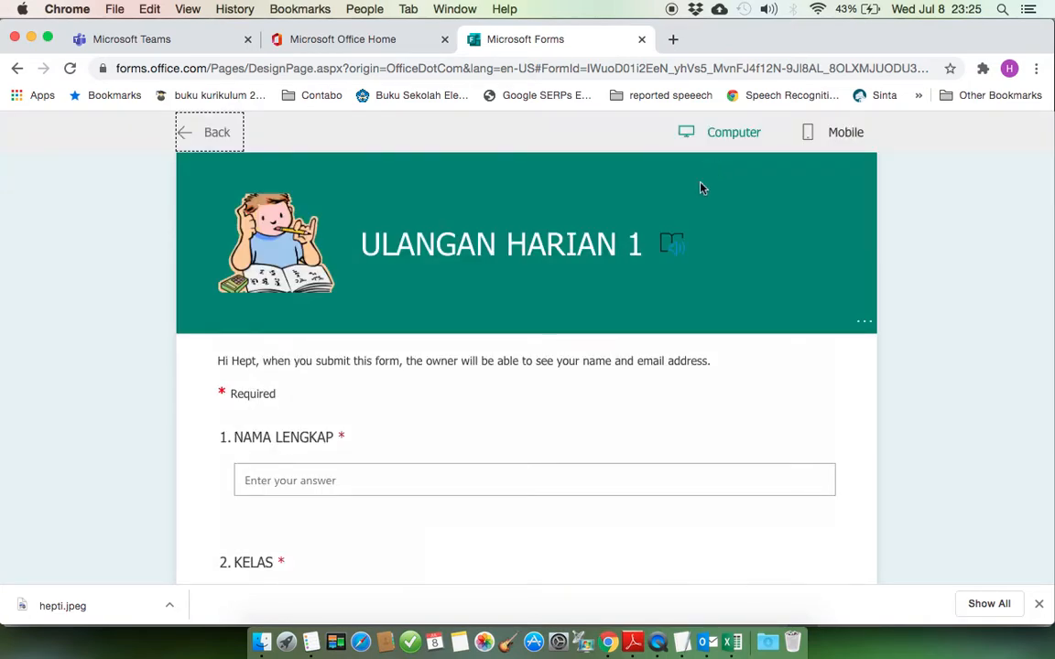
scroll(659, 362, down, 5)
scroll(659, 366, down, 5)
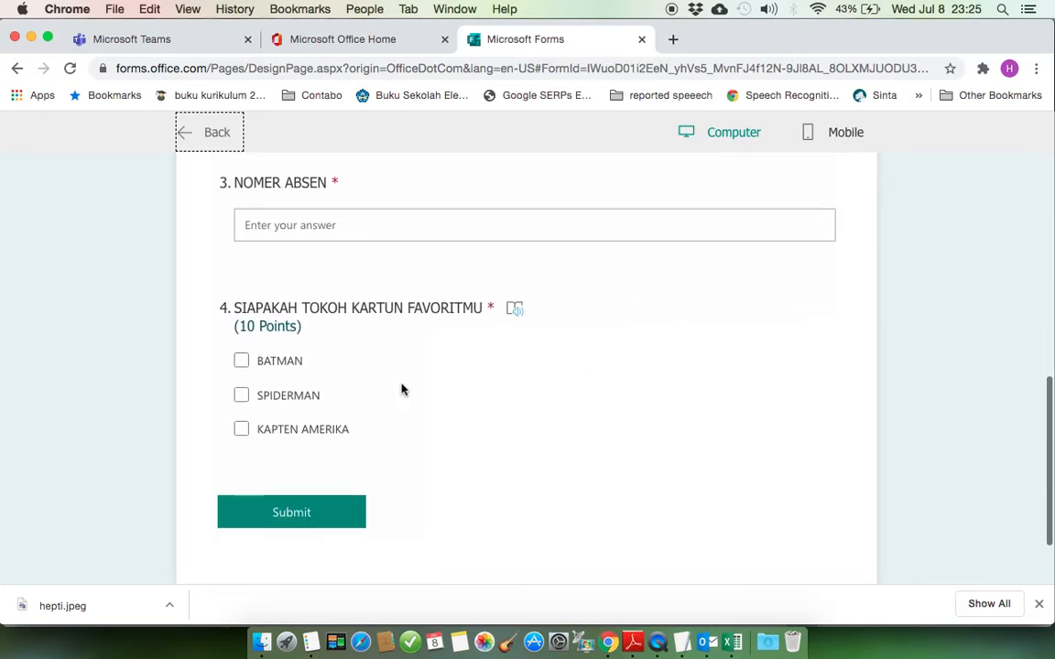
click(241, 362)
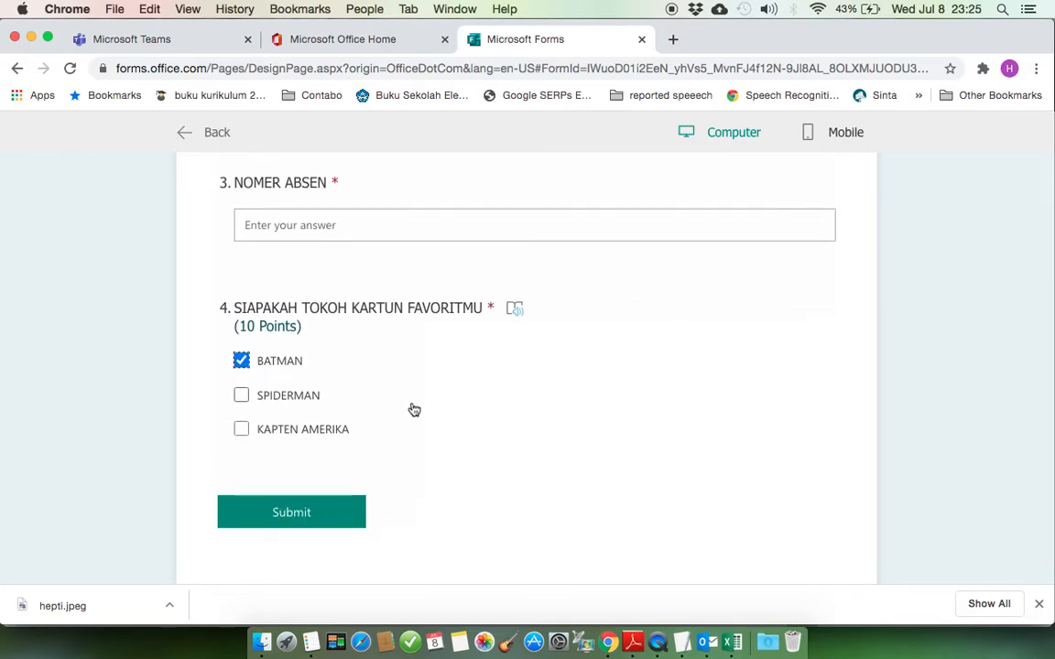
Fill in the identity questions with the student's name, class X IPA1 and attendance number 12
click(321, 223)
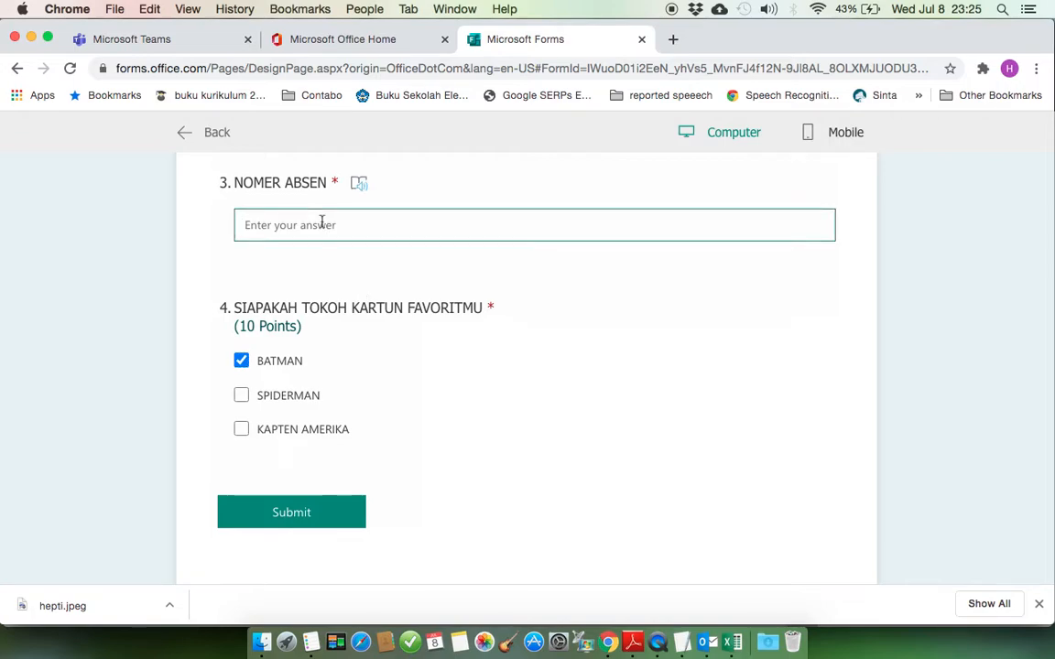
scroll(411, 306, up, 5)
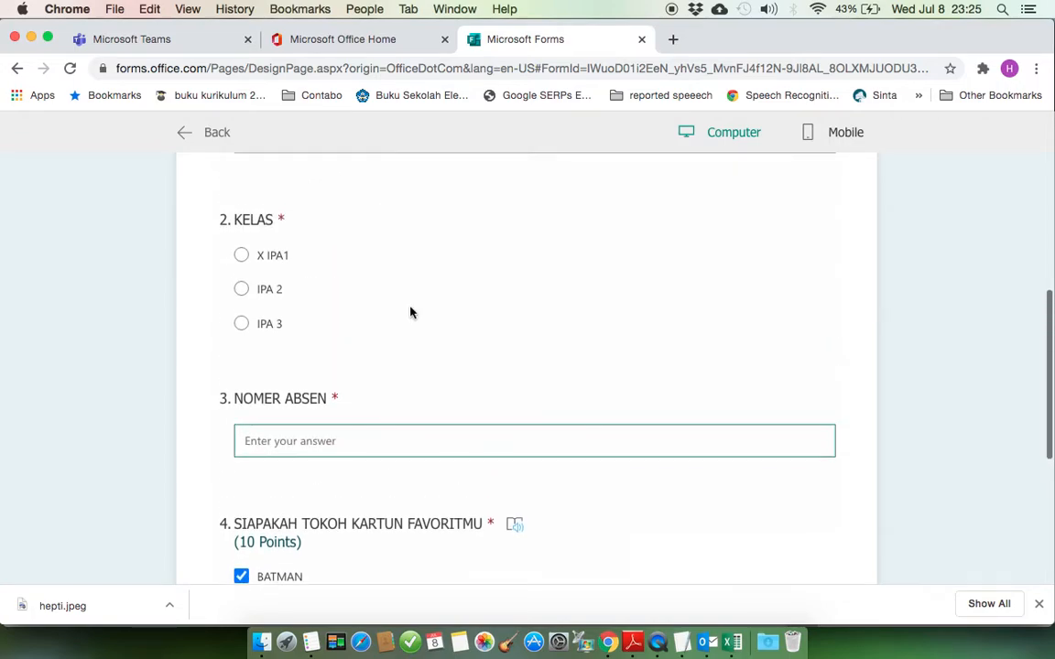
scroll(410, 312, up, 1)
click(383, 332)
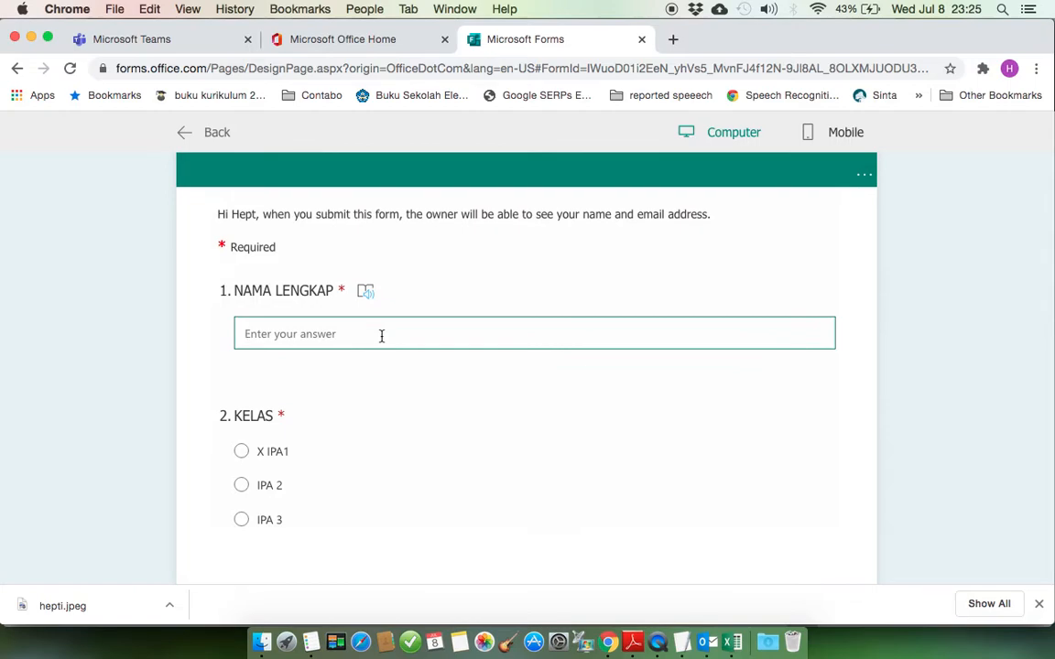
text(RIKA)
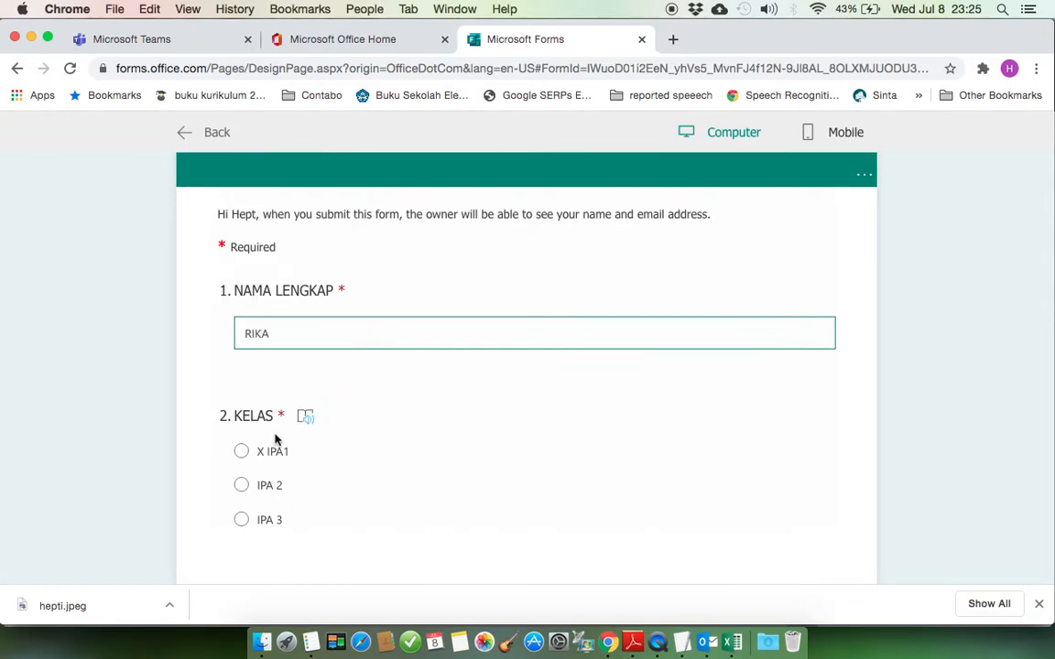
click(259, 452)
scroll(354, 499, down, 2)
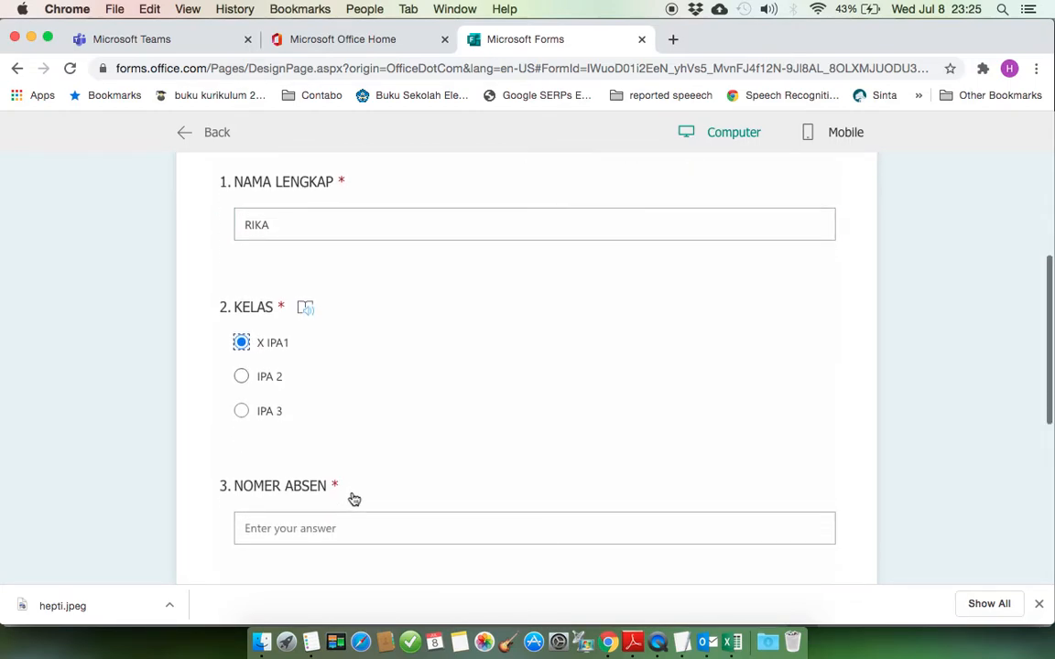
click(343, 518)
text(12)
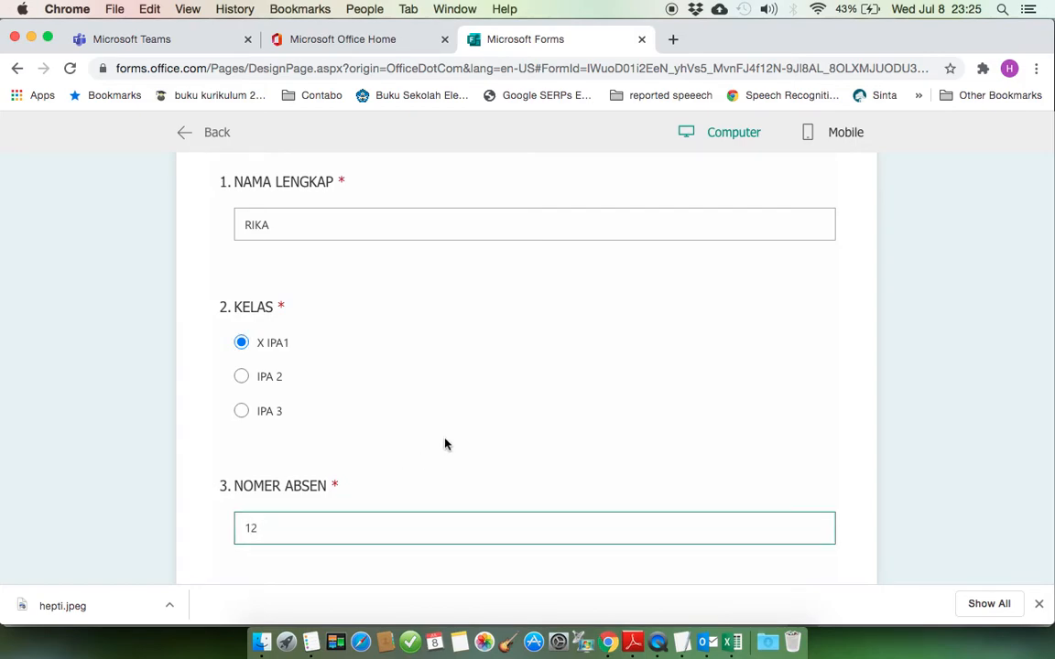
Select SPIDERMAN as a second answer to the cartoon question and submit the test response
scroll(469, 425, down, 5)
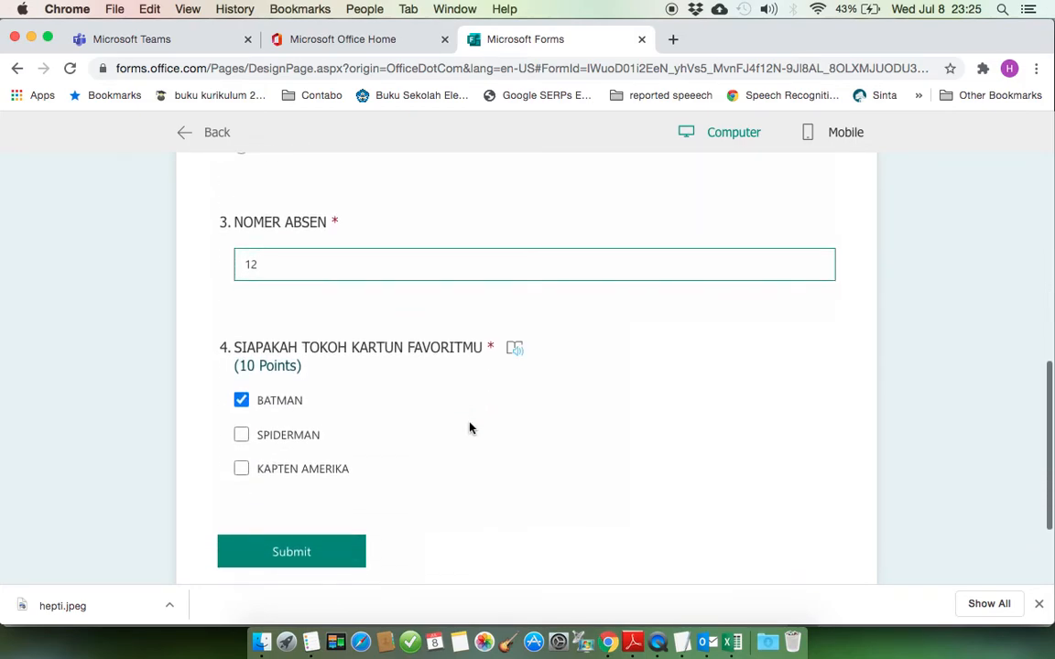
click(298, 443)
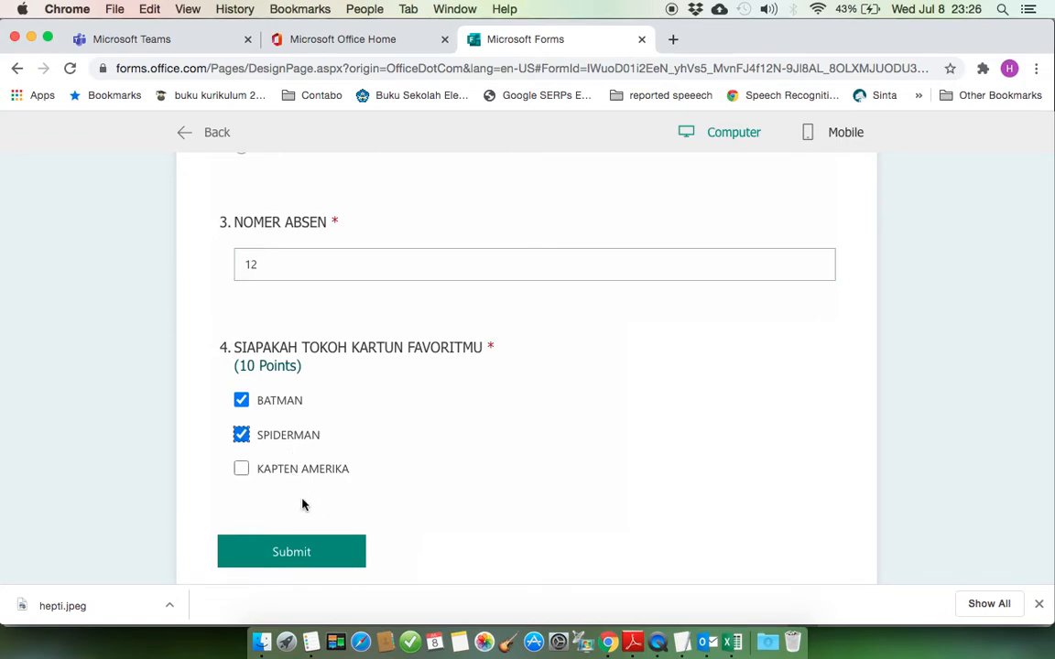
click(312, 553)
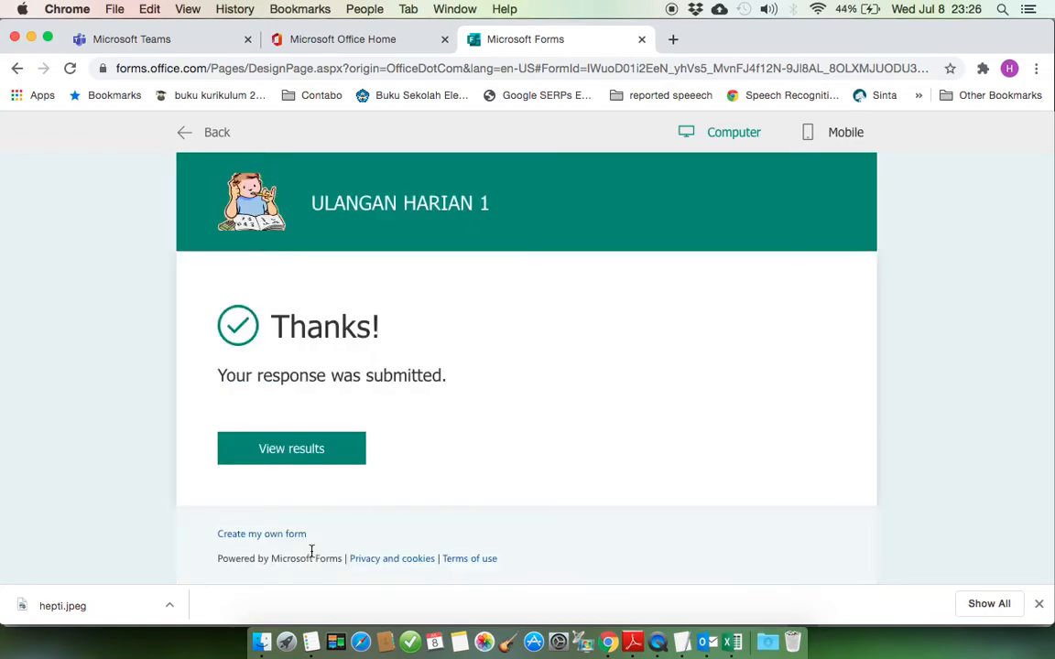
View the submitted response's results, examine the score and the cartoon question's feedback, and return to editing the quiz
click(343, 458)
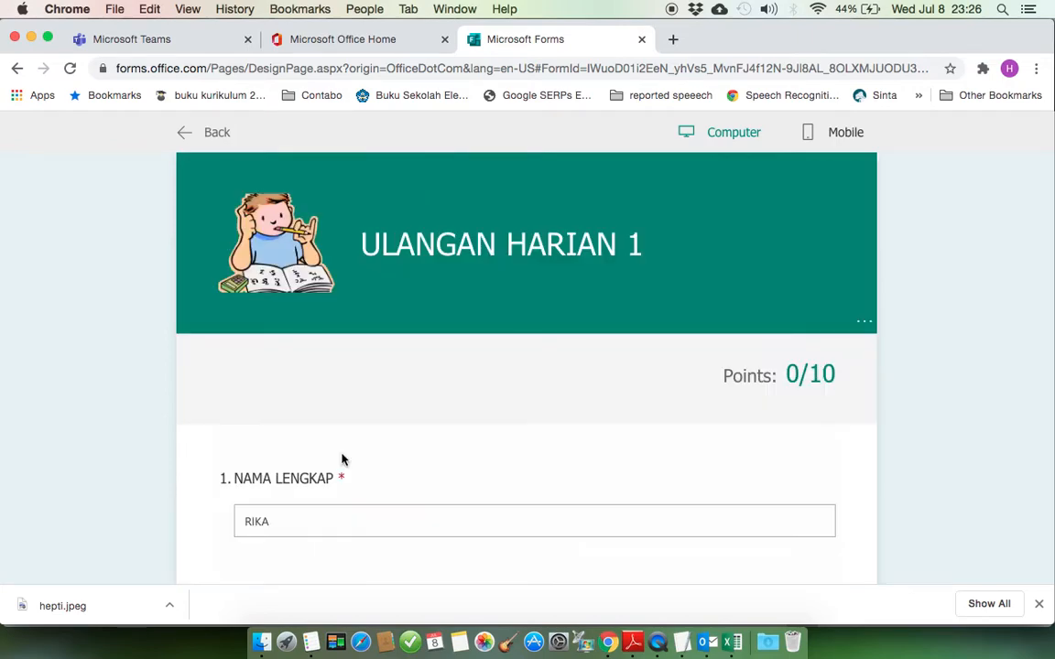
scroll(385, 460, down, 5)
scroll(434, 460, down, 5)
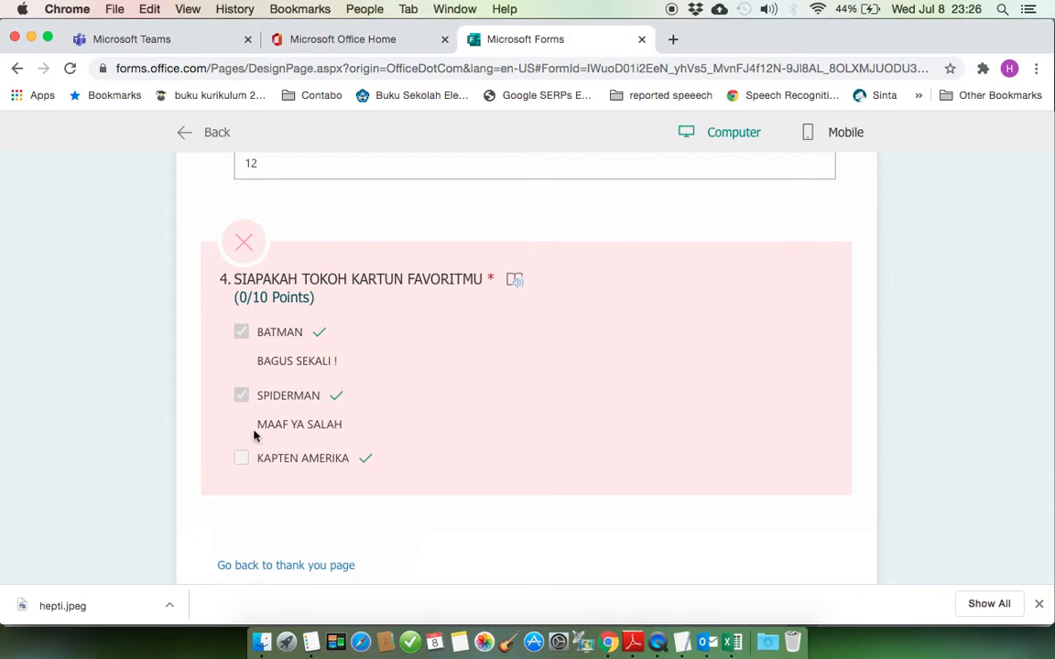
scroll(371, 328, up, 3)
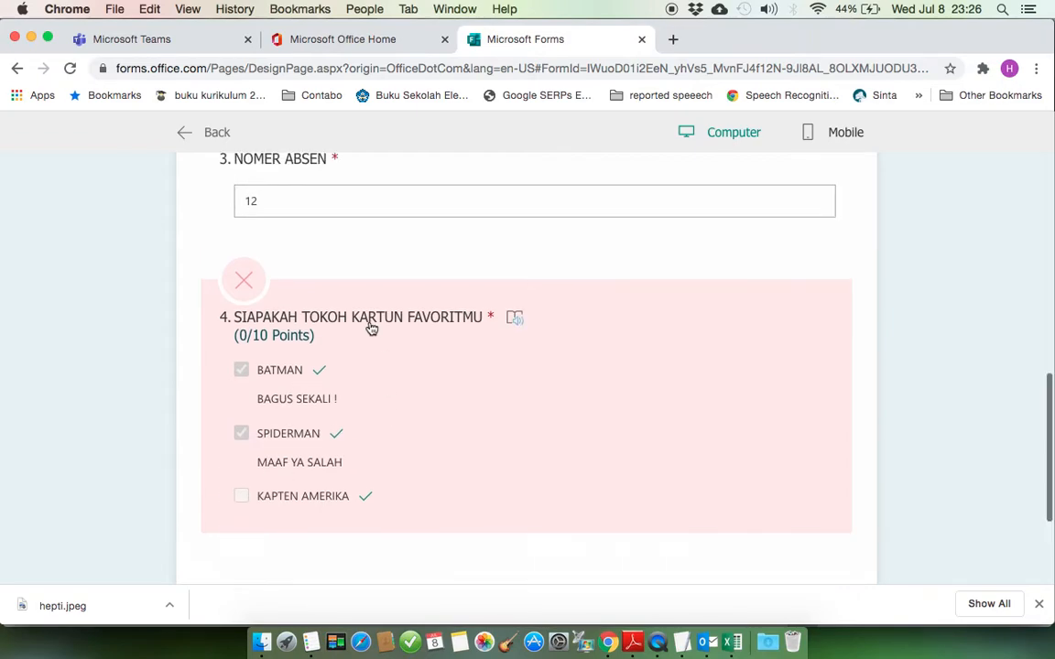
scroll(371, 327, up, 7)
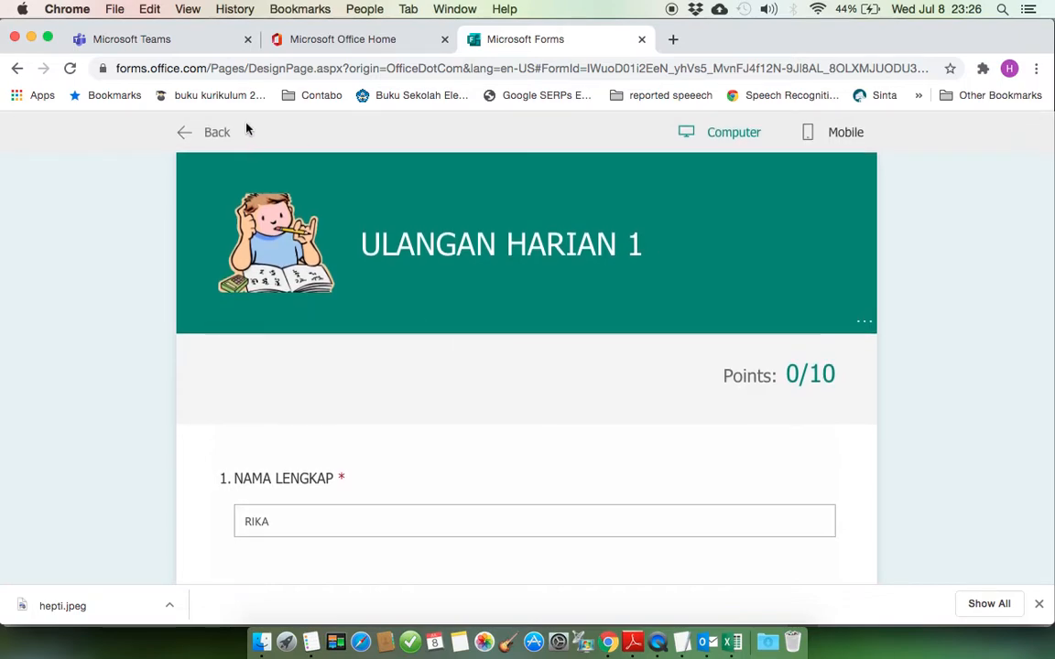
click(183, 133)
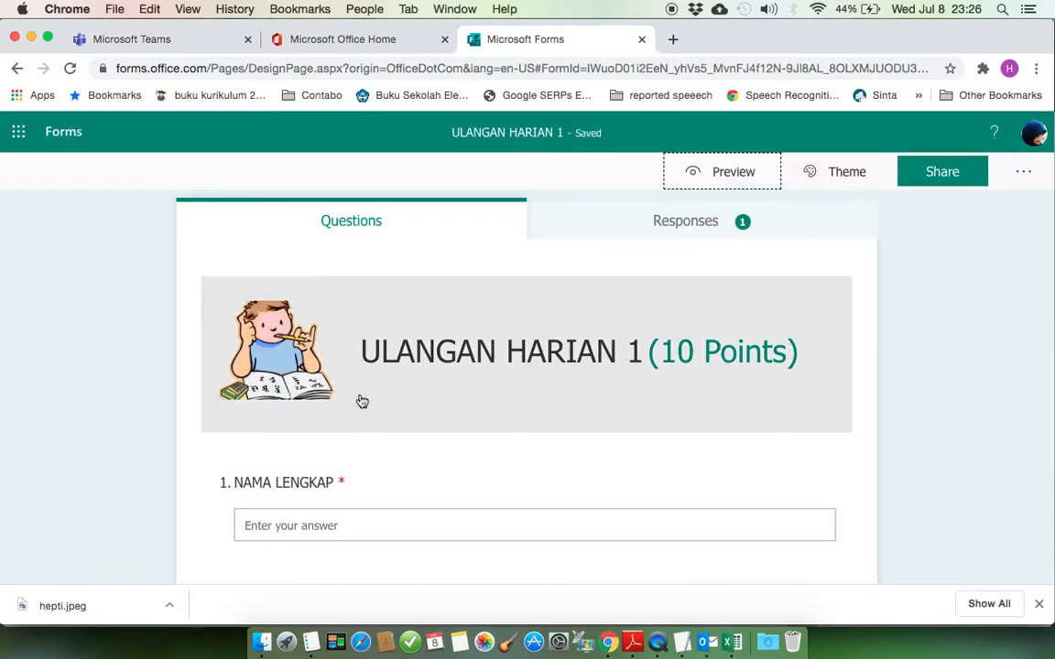
Add a text question reading "Ceritakan pengalaman liburanmu" after the cartoon question
scroll(360, 400, down, 10)
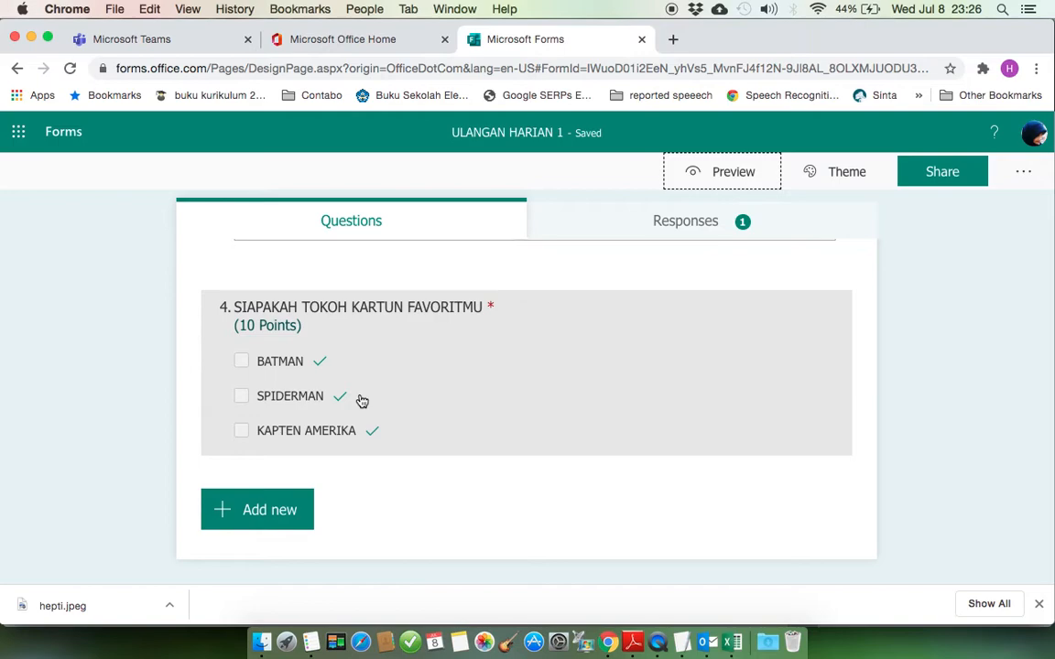
click(270, 522)
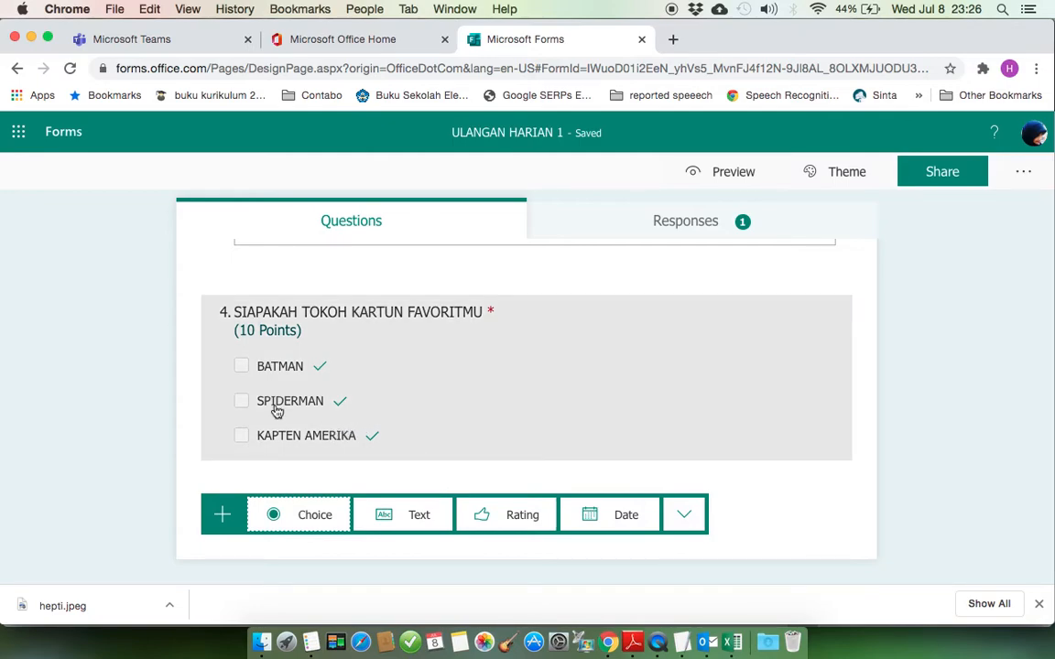
click(415, 518)
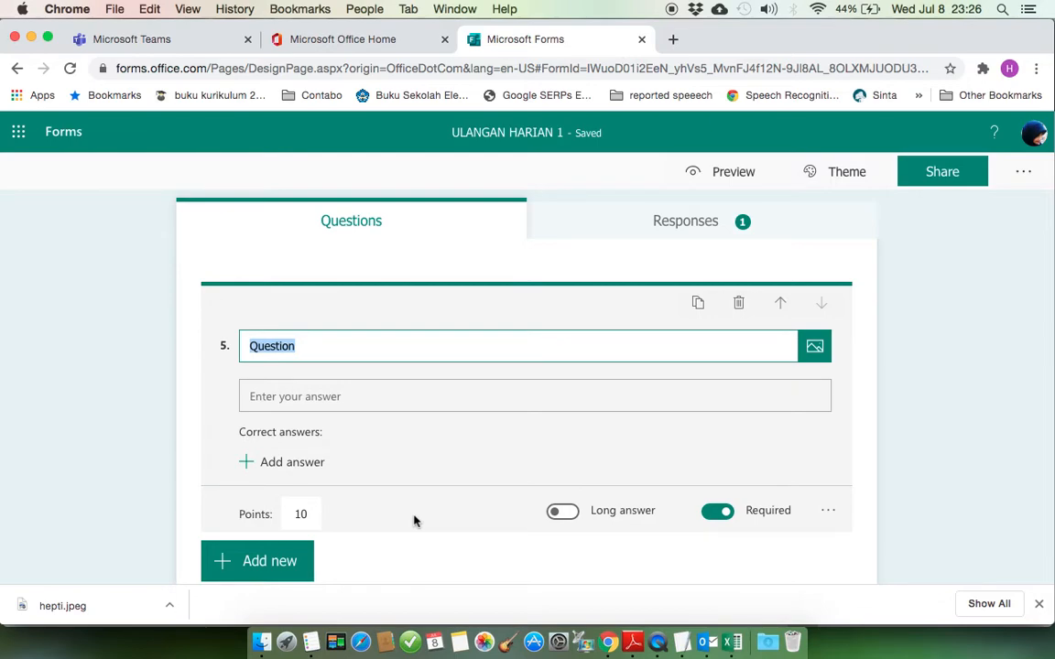
text(CERITAKAN)
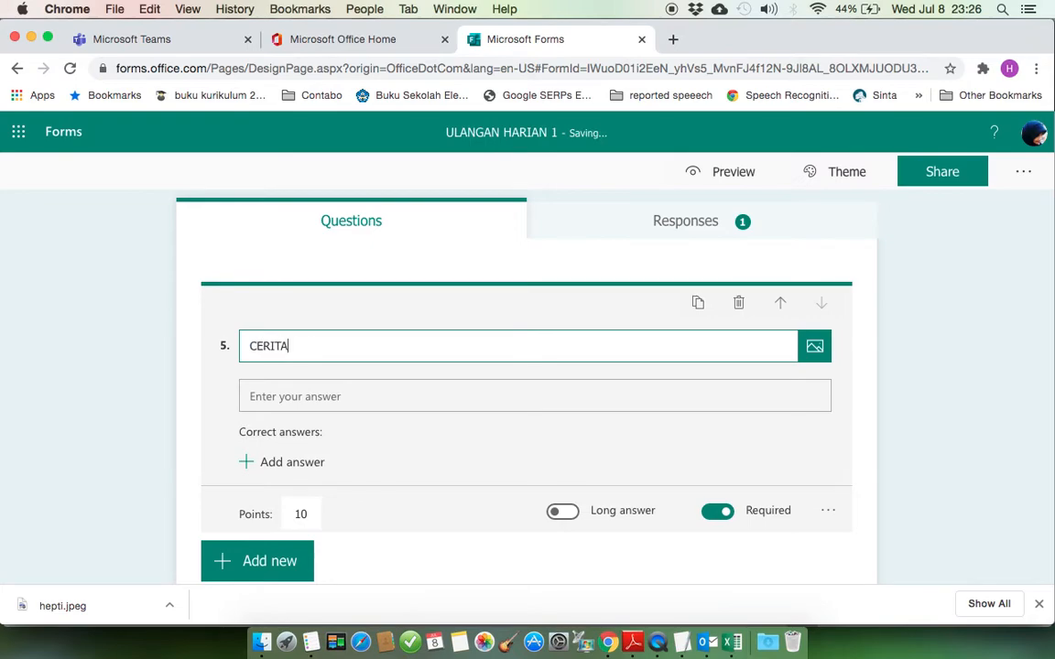
key(BackSpace)
key(BackSpace)
key(BackSpace)
key(BackSpace)
key(BackSpace)
key(BackSpace)
key(BackSpace)
text(Ceritakan pengalaman)
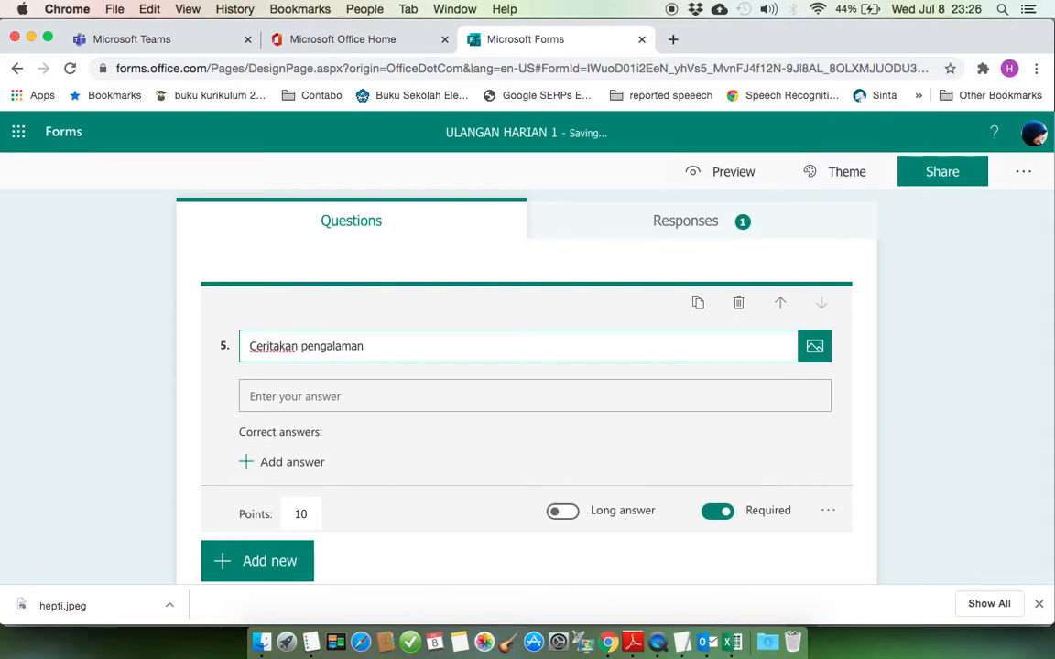
text( liburanmu)
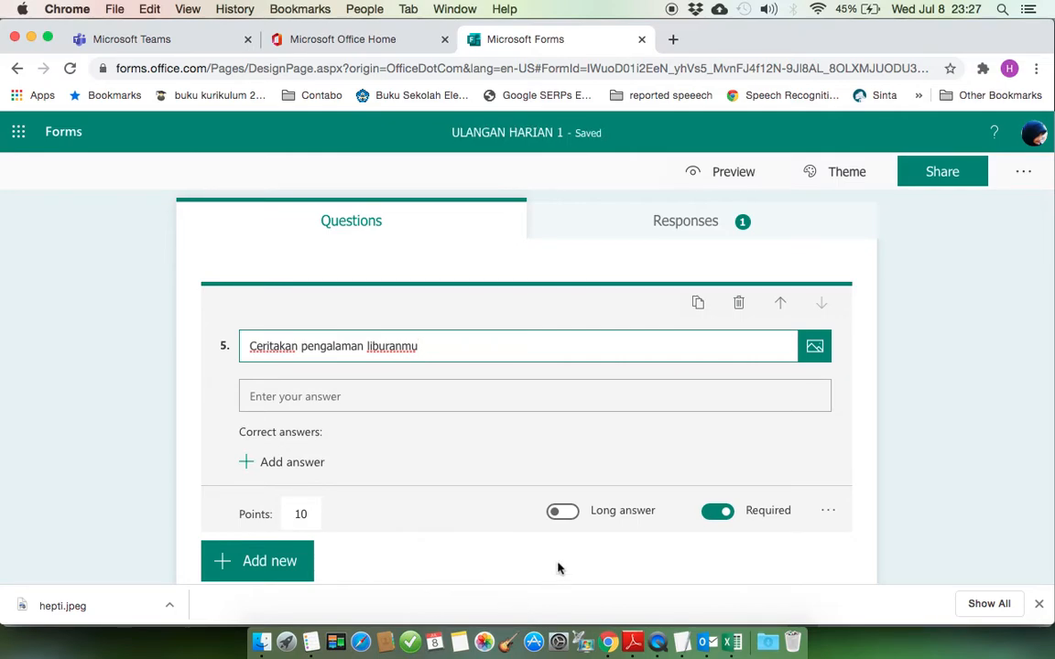
Allow a long answer on the holiday question and clear its points value
click(562, 513)
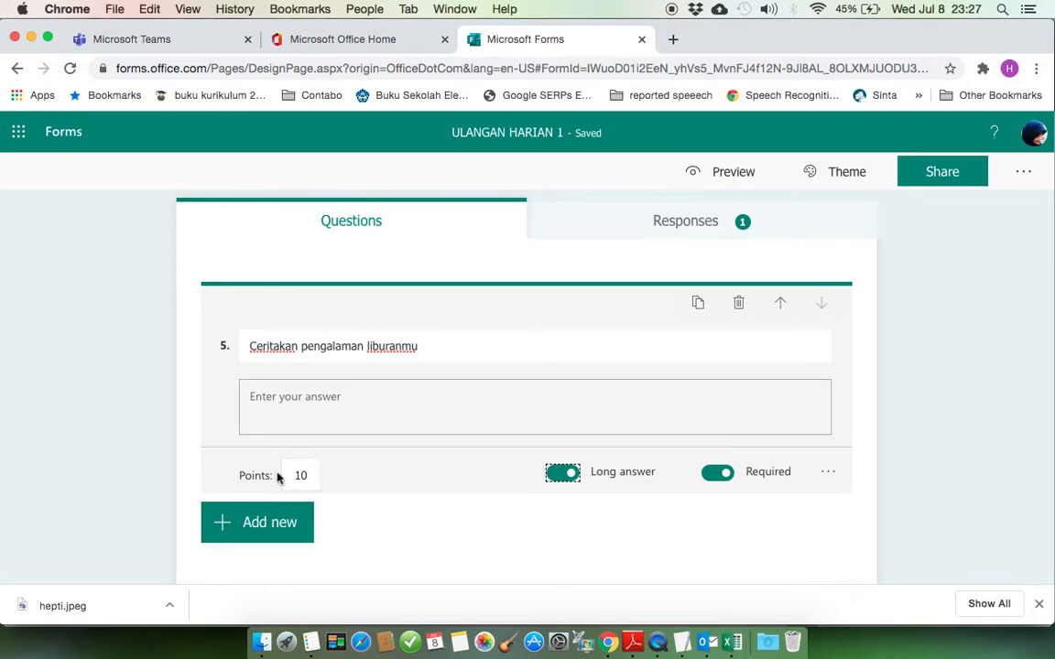
click(307, 475)
key(BackSpace)
key(BackSpace)
click(257, 537)
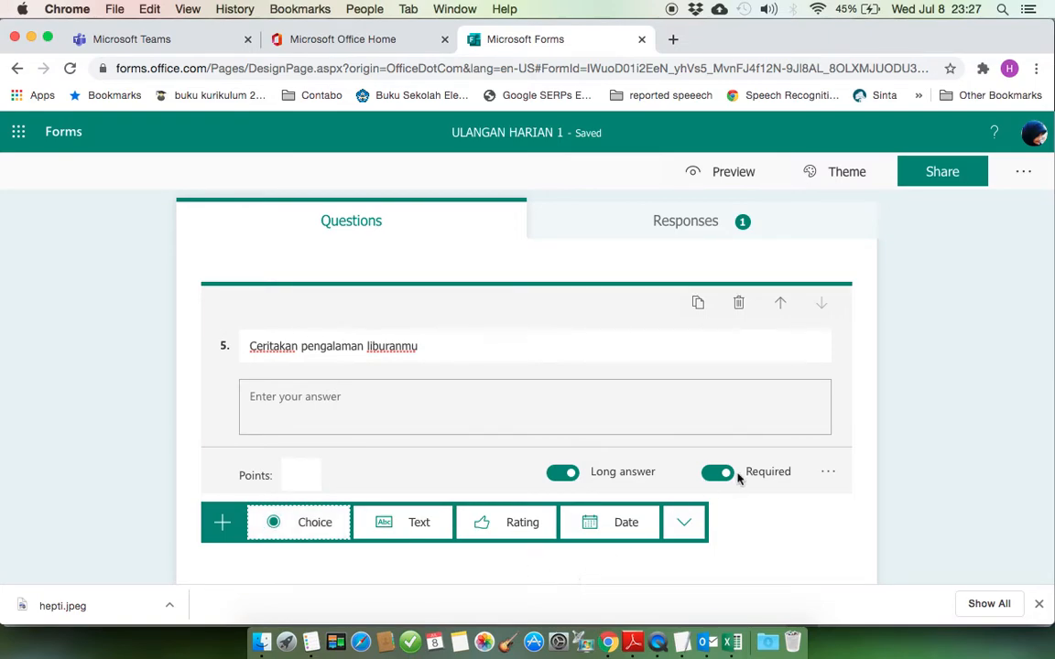
Review all quiz questions, the total points in the title and the quiz preview
click(700, 350)
scroll(700, 351, up, 15)
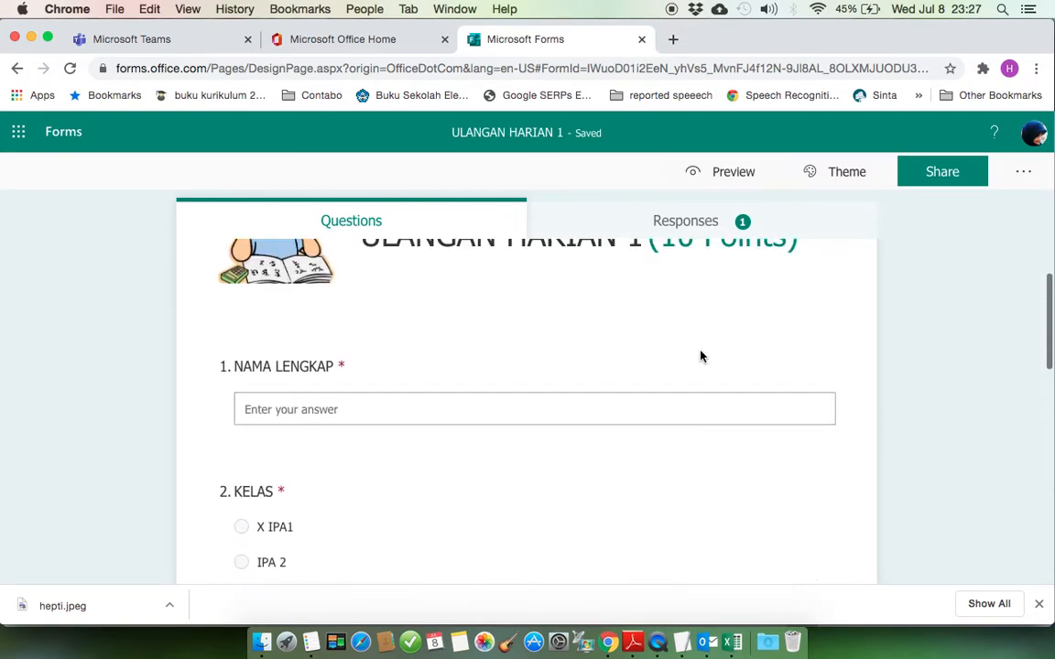
scroll(700, 356, down, 15)
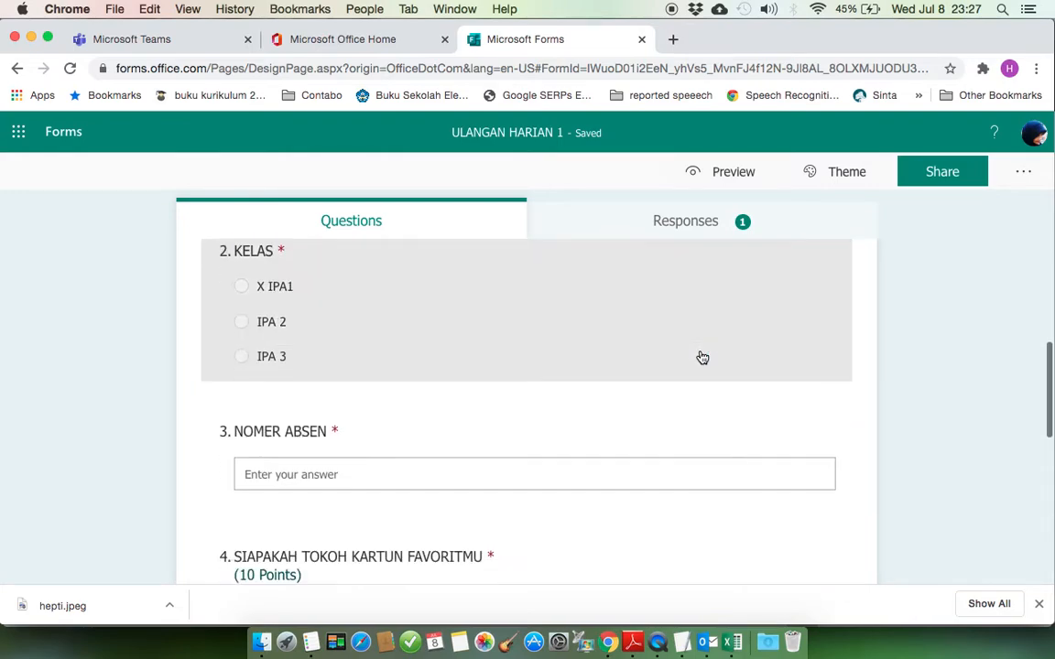
scroll(701, 357, down, 3)
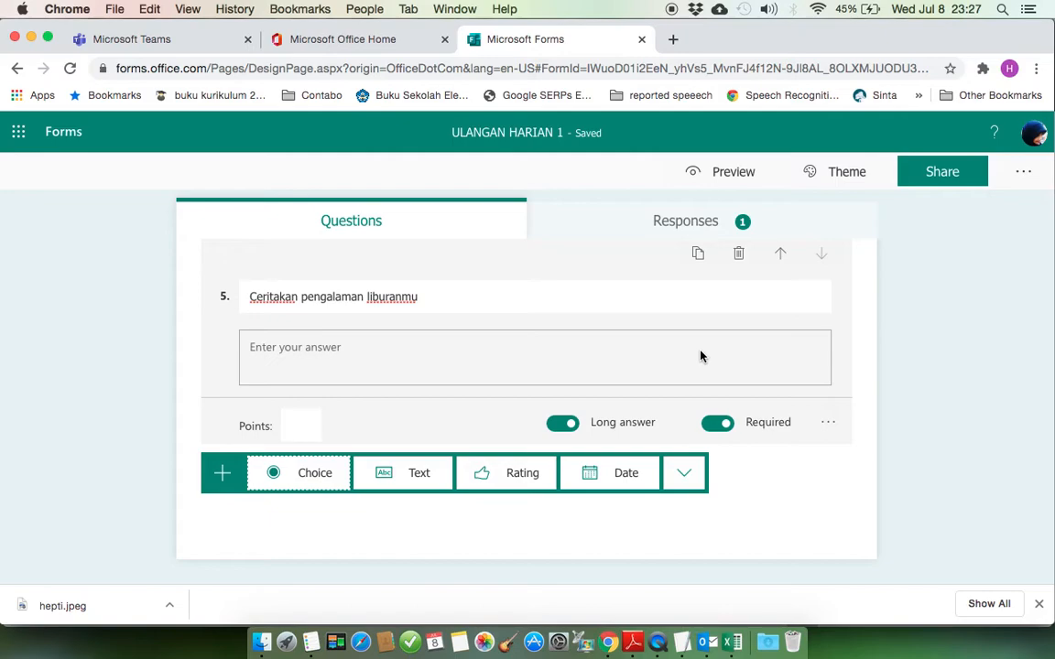
scroll(700, 356, up, 15)
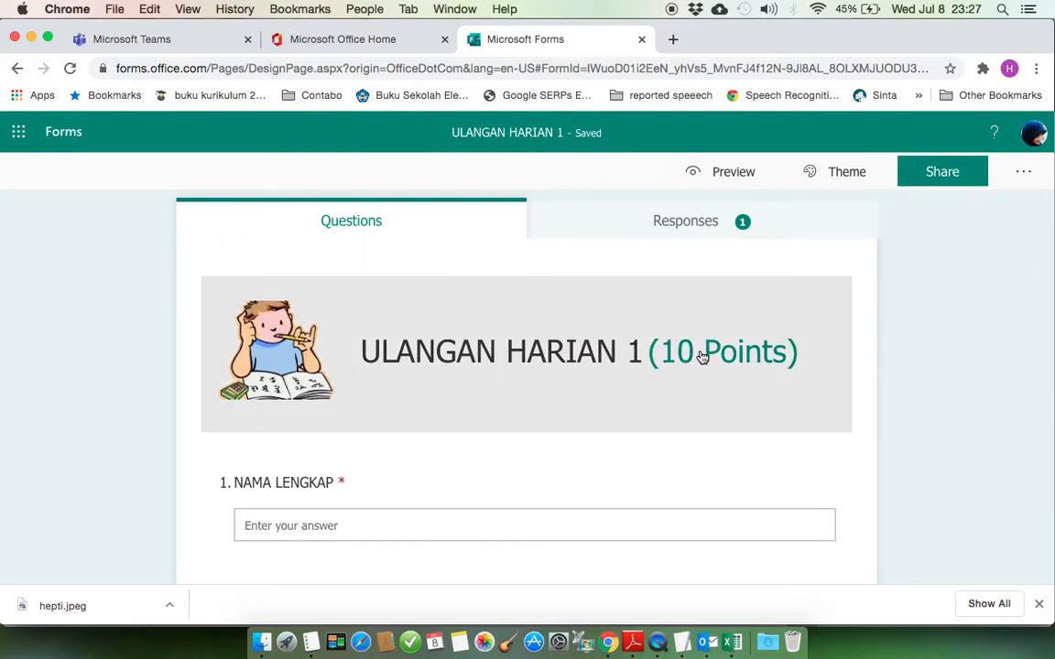
scroll(701, 357, down, 4)
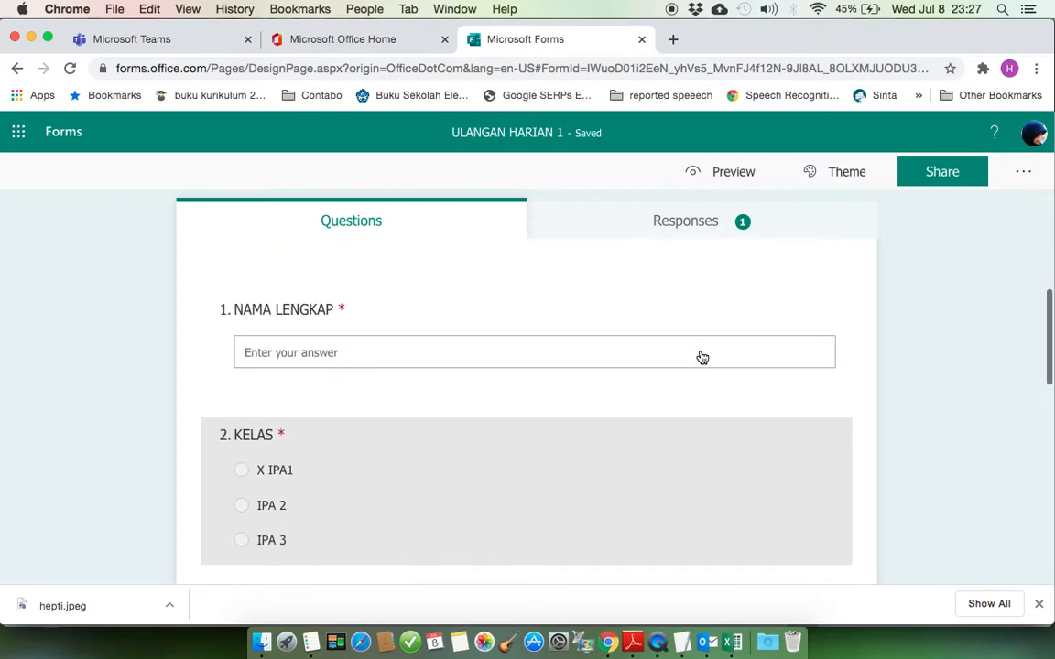
scroll(703, 357, up, 3)
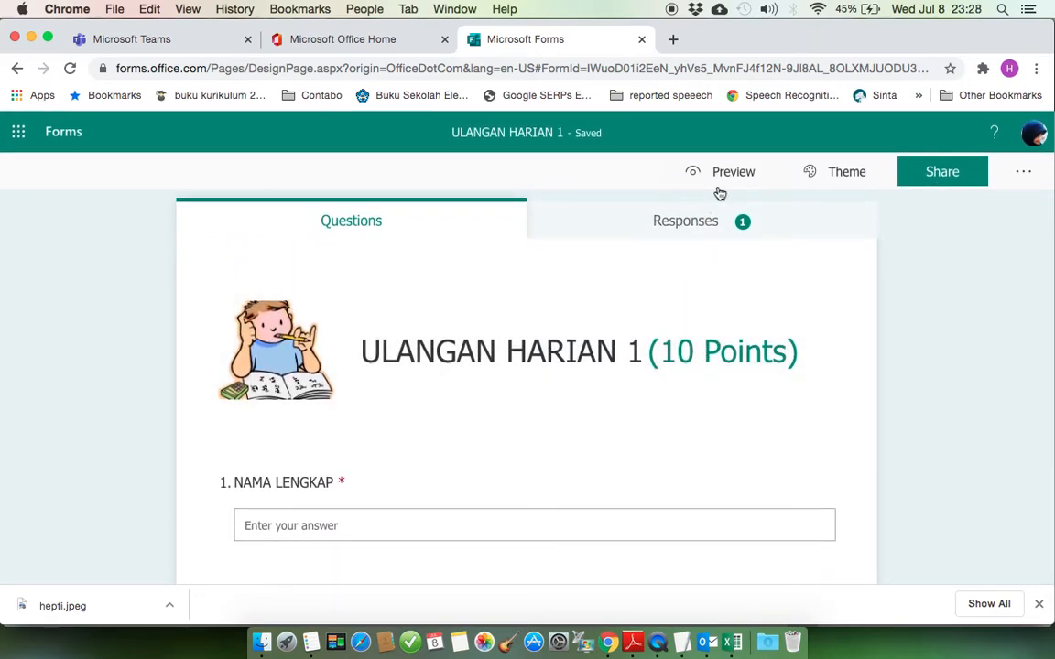
click(727, 177)
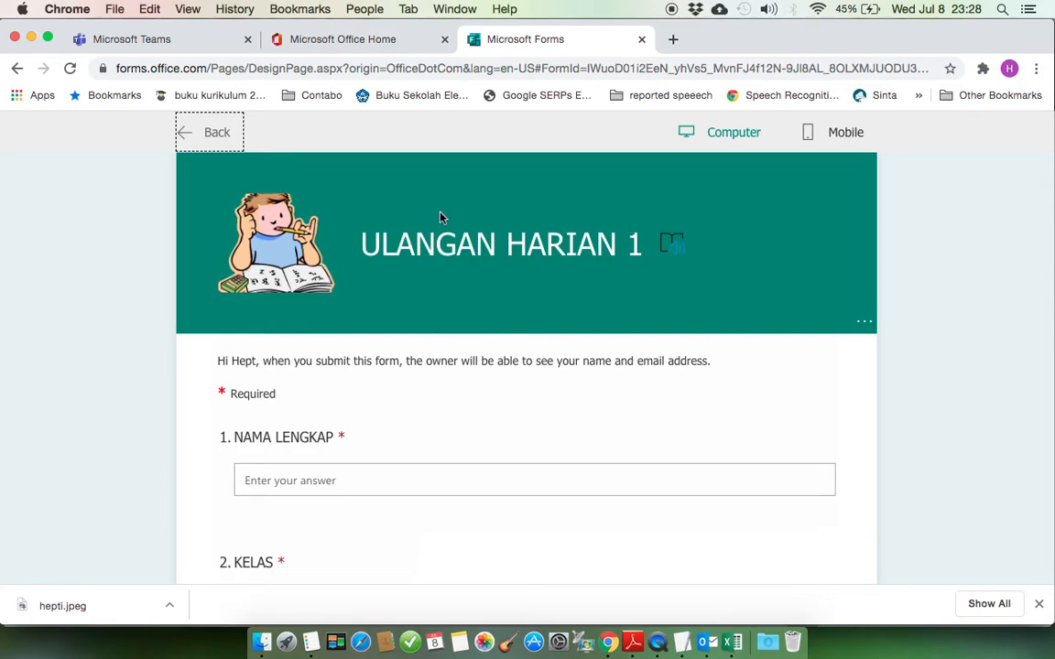
click(202, 132)
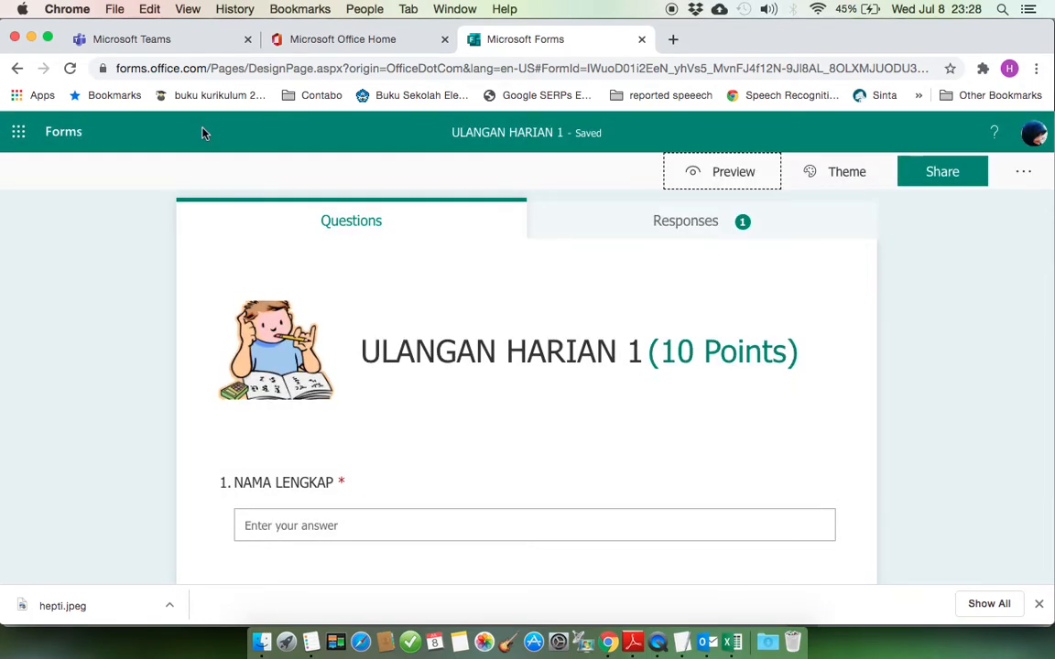
scroll(525, 430, down, 10)
scroll(525, 433, down, 3)
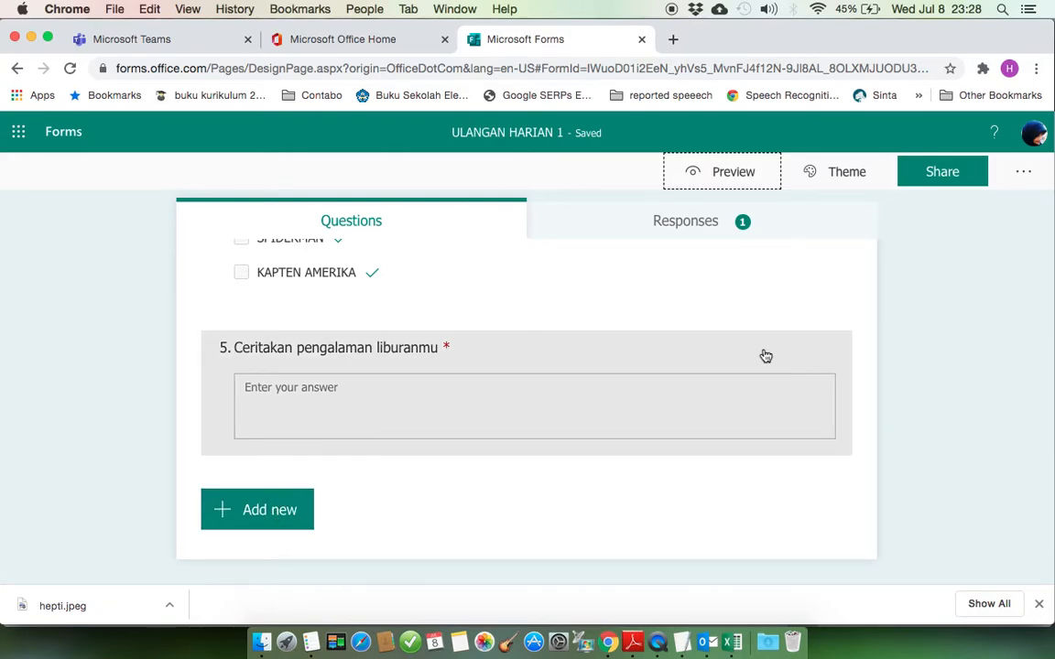
click(765, 355)
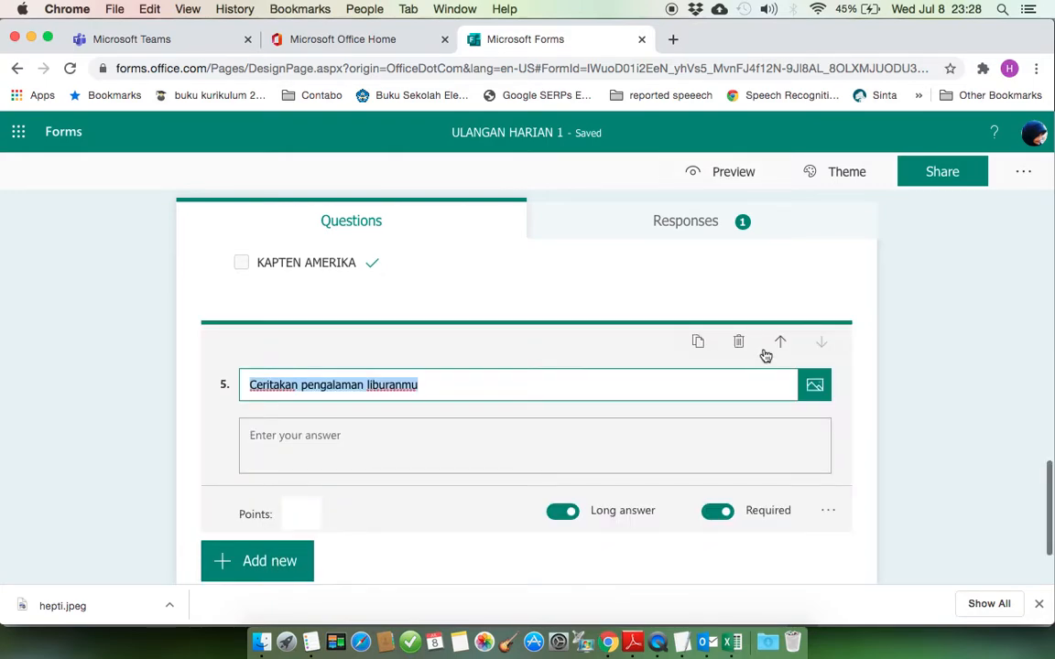
click(830, 516)
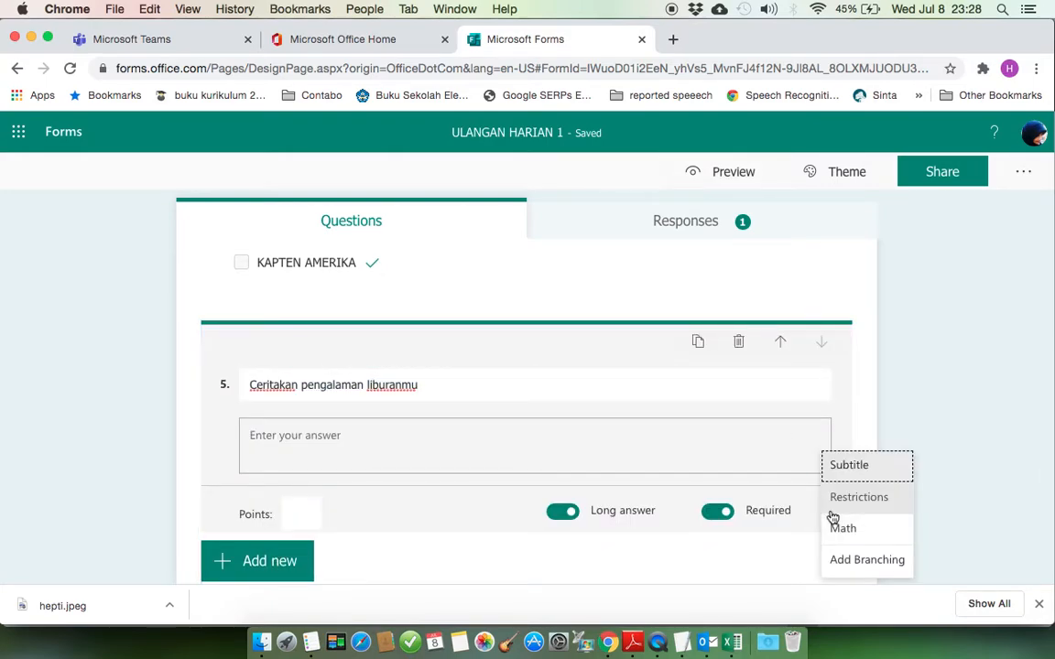
click(718, 573)
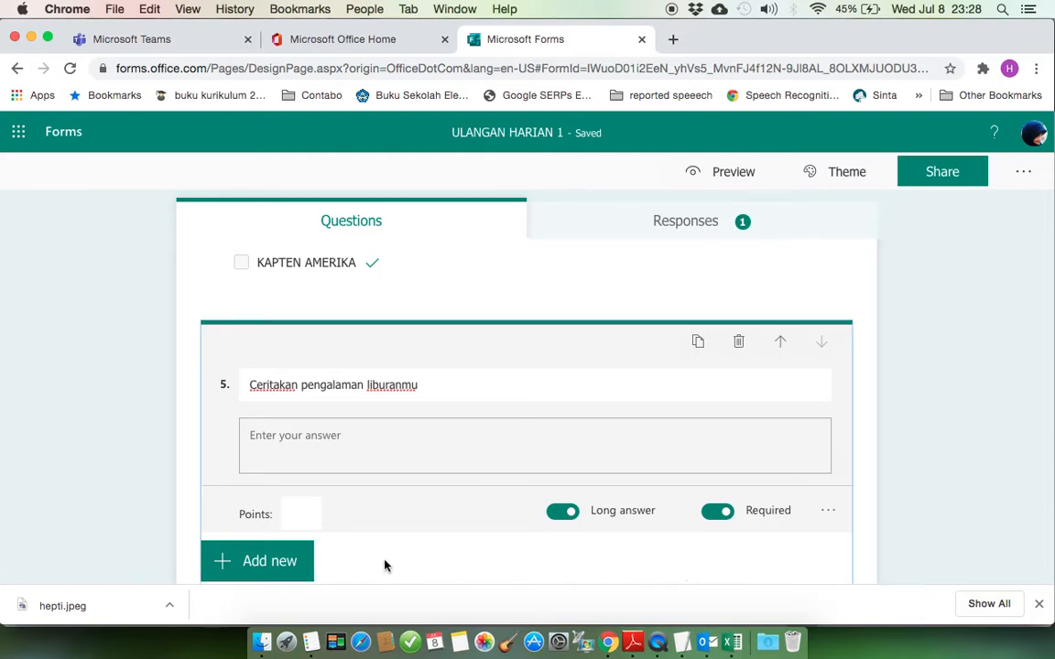
click(299, 562)
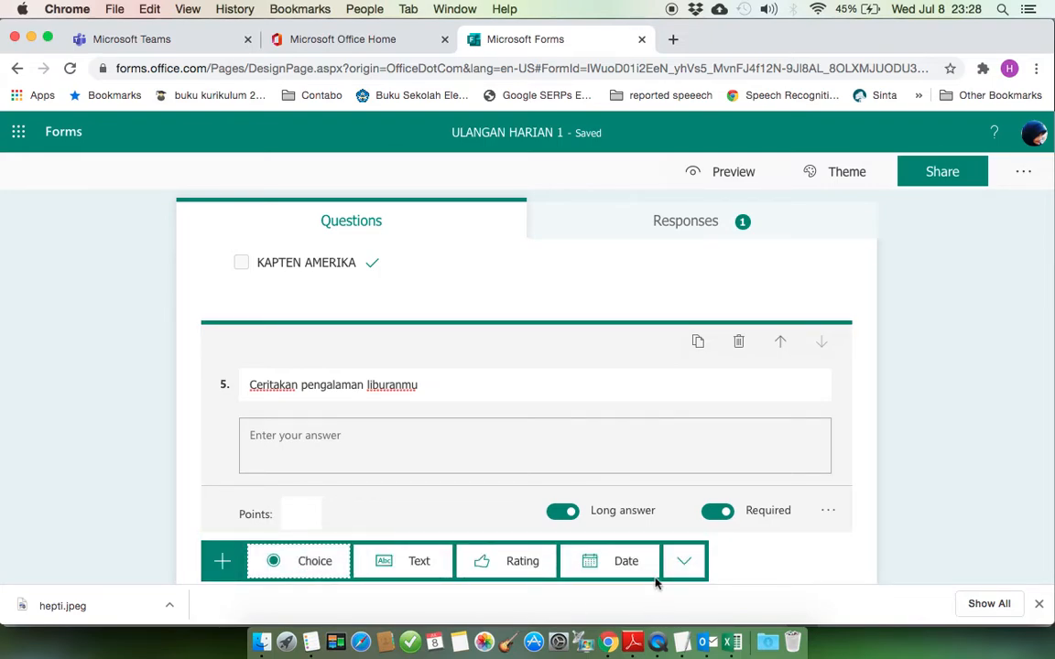
click(842, 558)
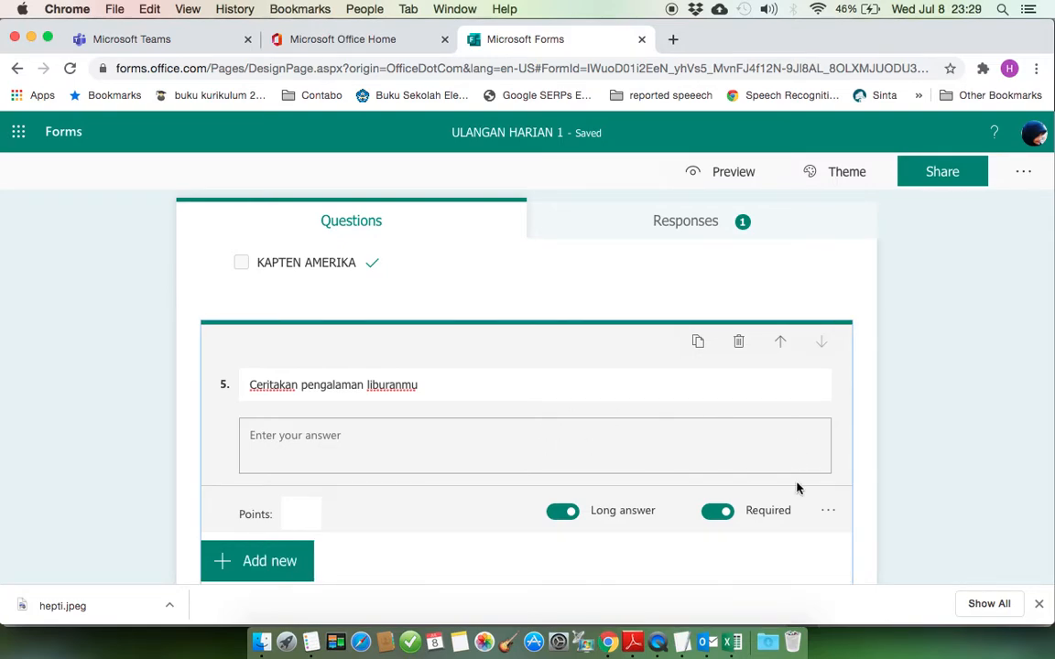
Turn on Shuffle options for the favourite cartoon character question
scroll(701, 433, up, 3)
scroll(701, 433, up, 3)
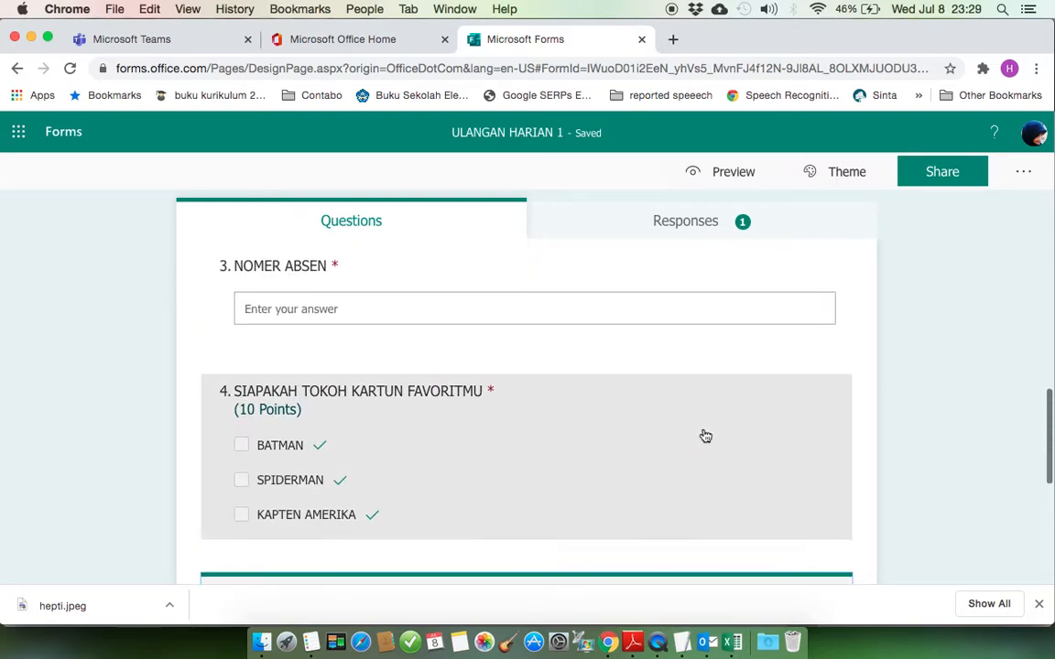
scroll(701, 435, down, 3)
scroll(703, 435, up, 2)
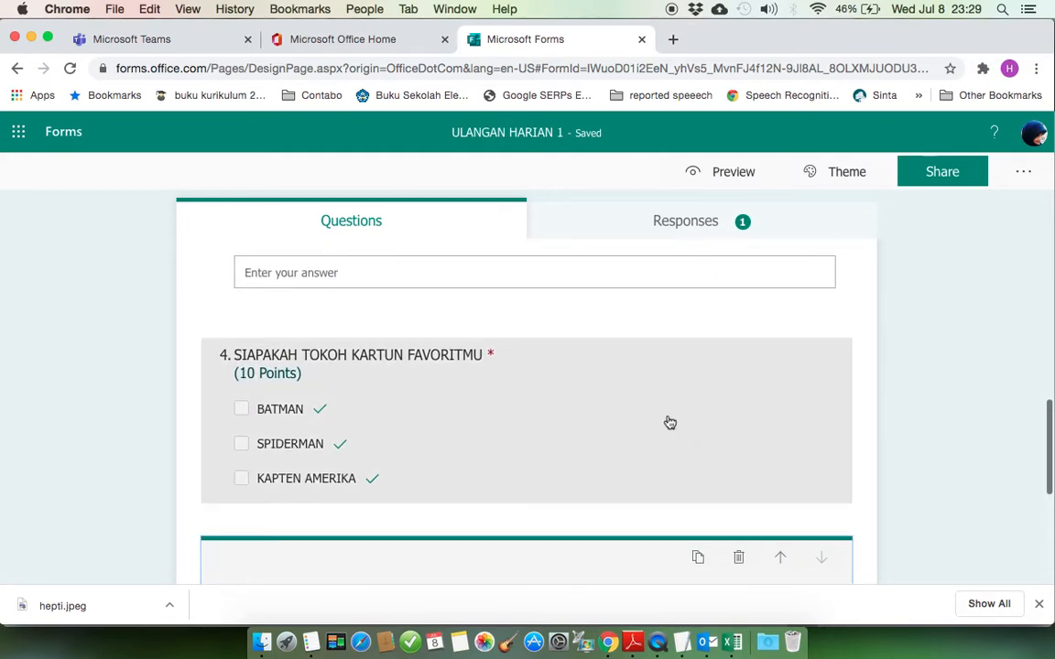
click(637, 405)
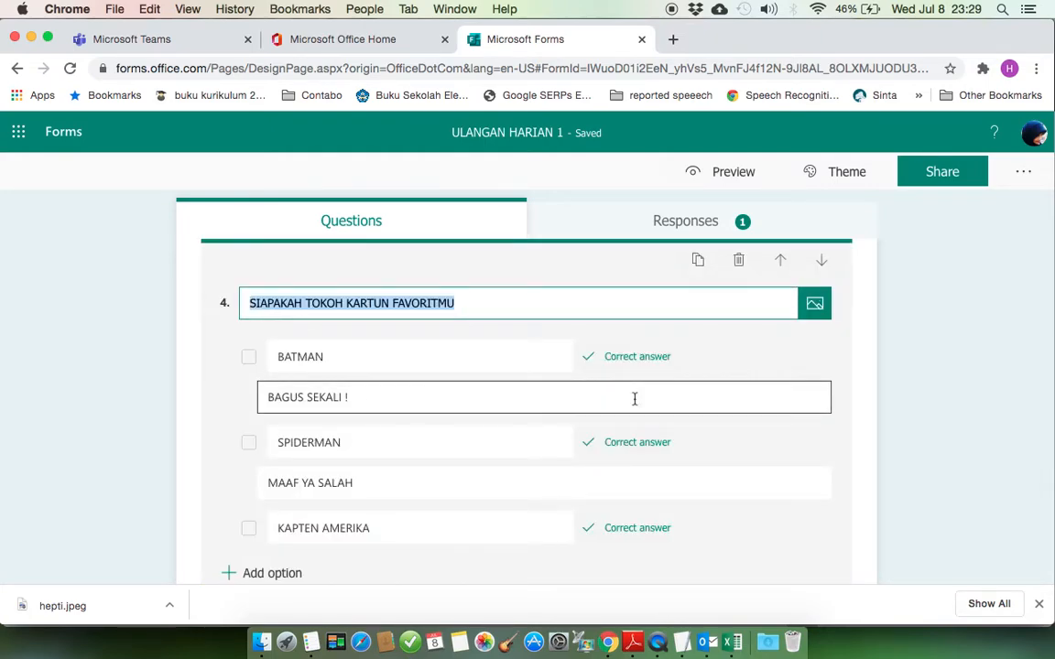
scroll(784, 446, down, 3)
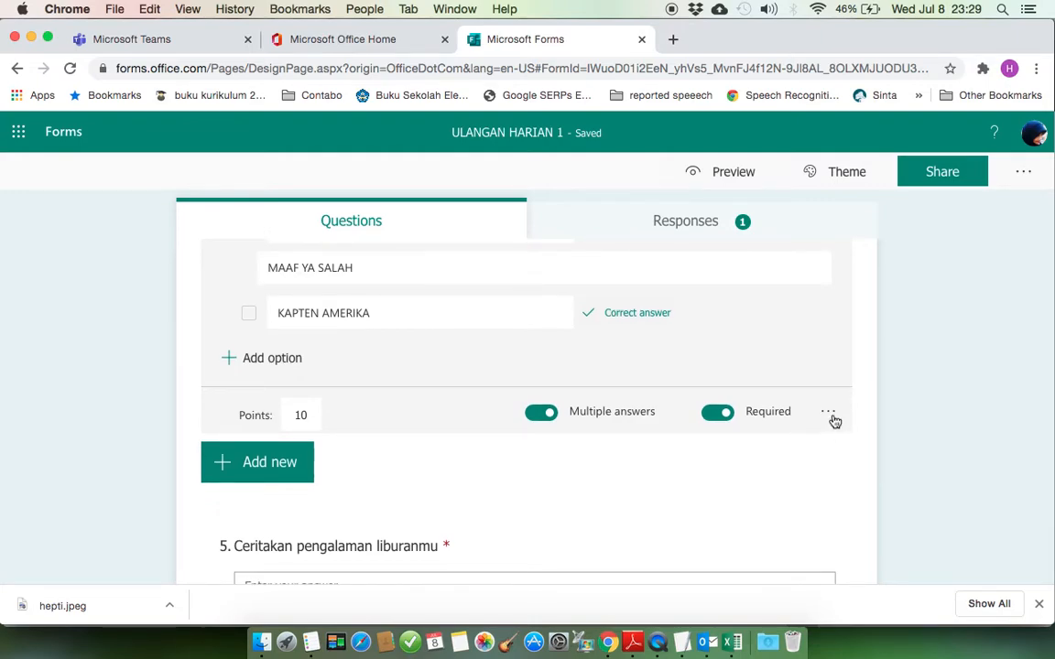
click(828, 415)
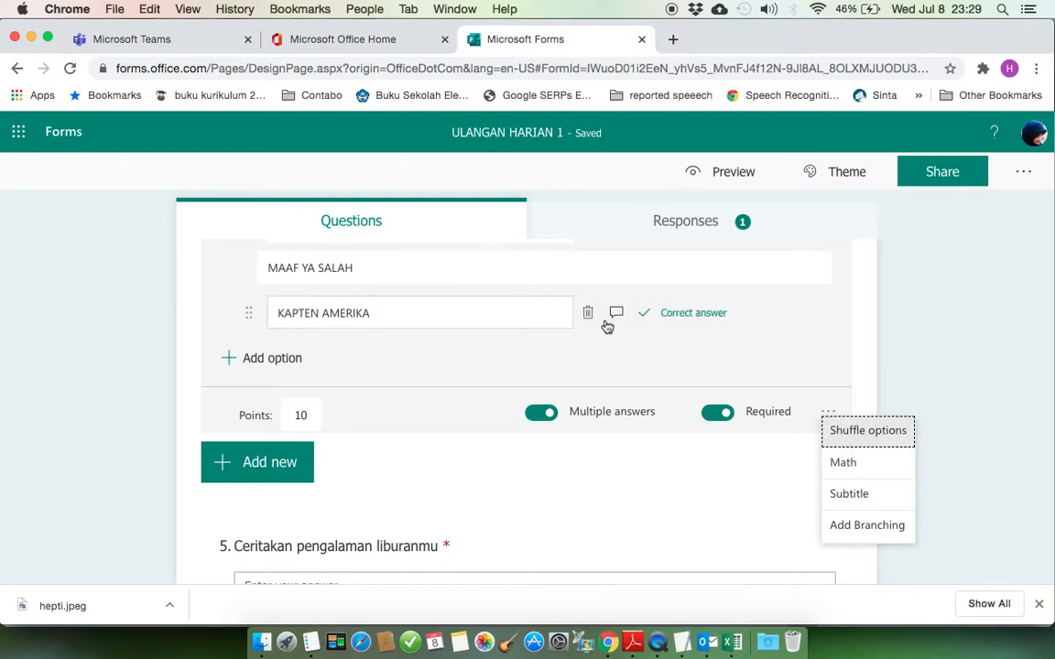
scroll(548, 354, up, 2)
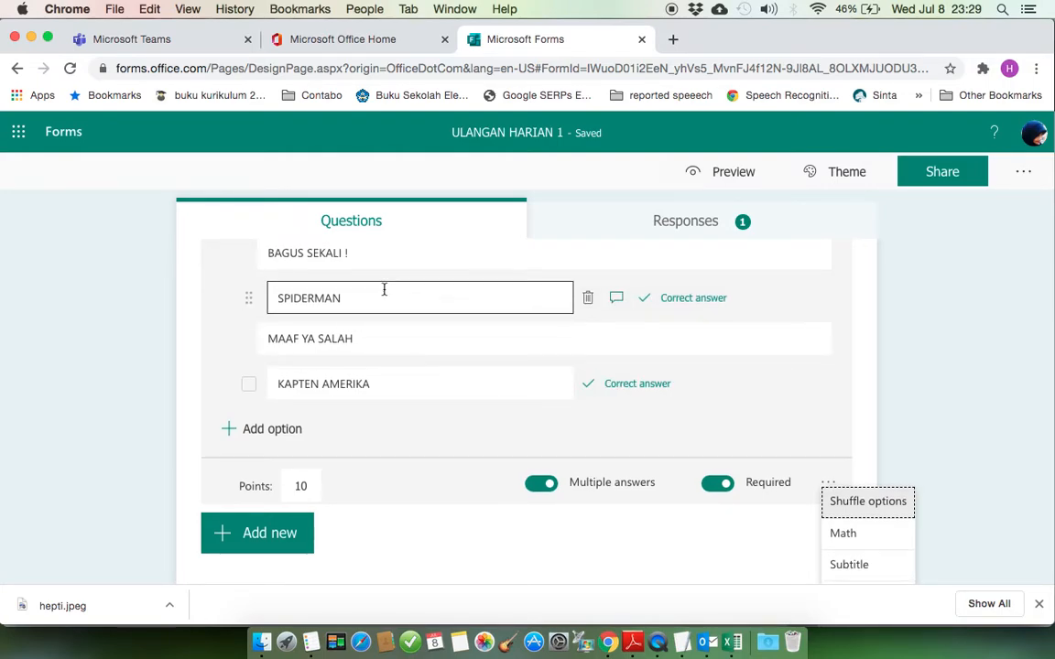
scroll(389, 291, up, 1)
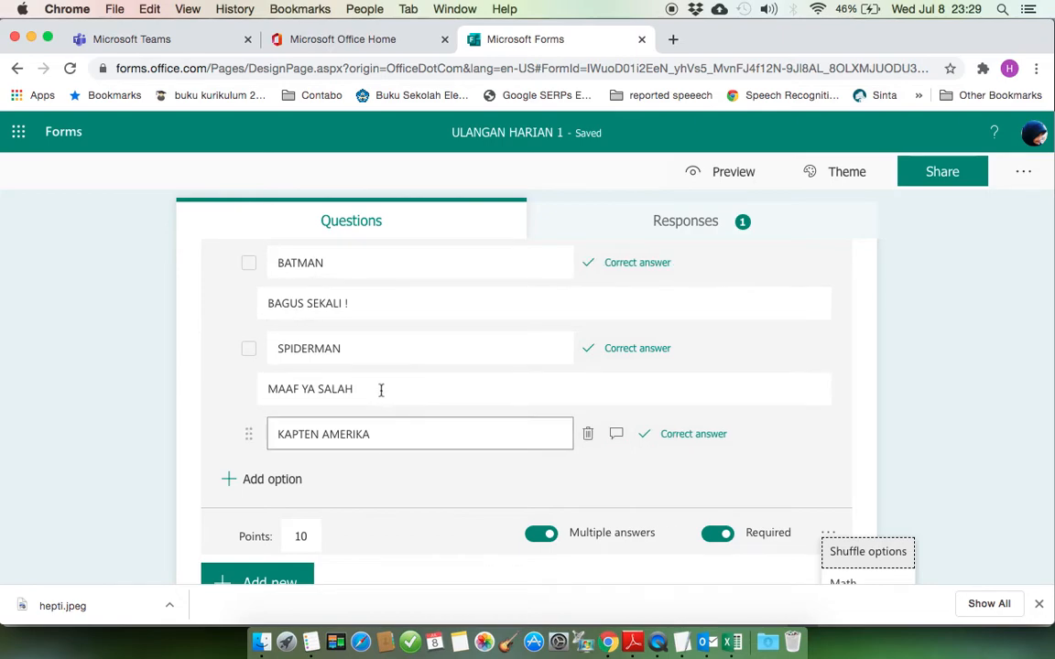
scroll(322, 448, down, 3)
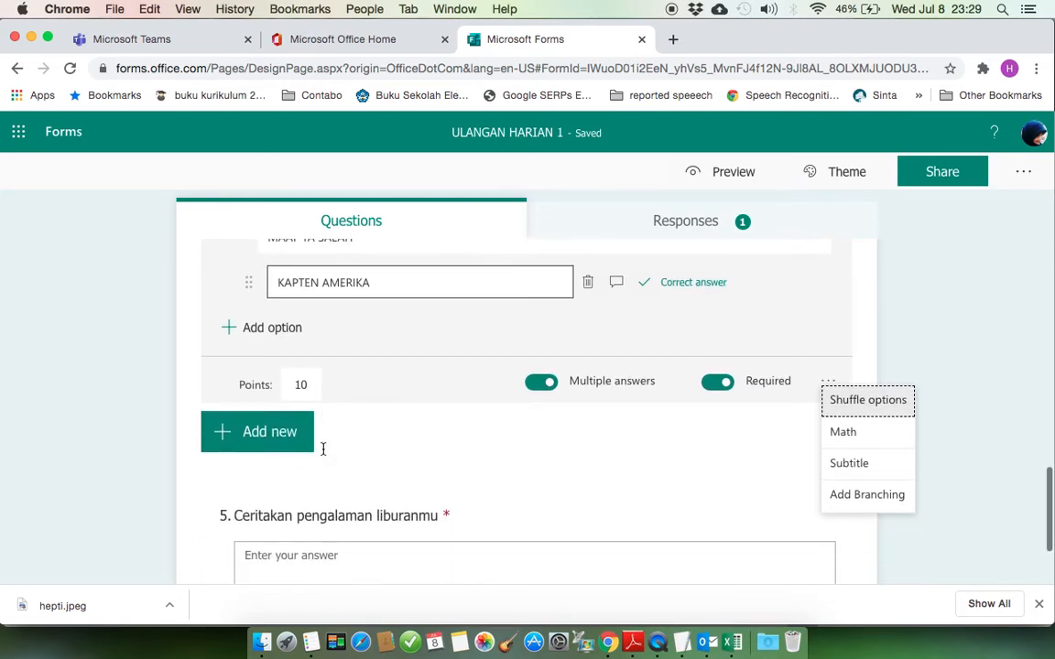
click(846, 403)
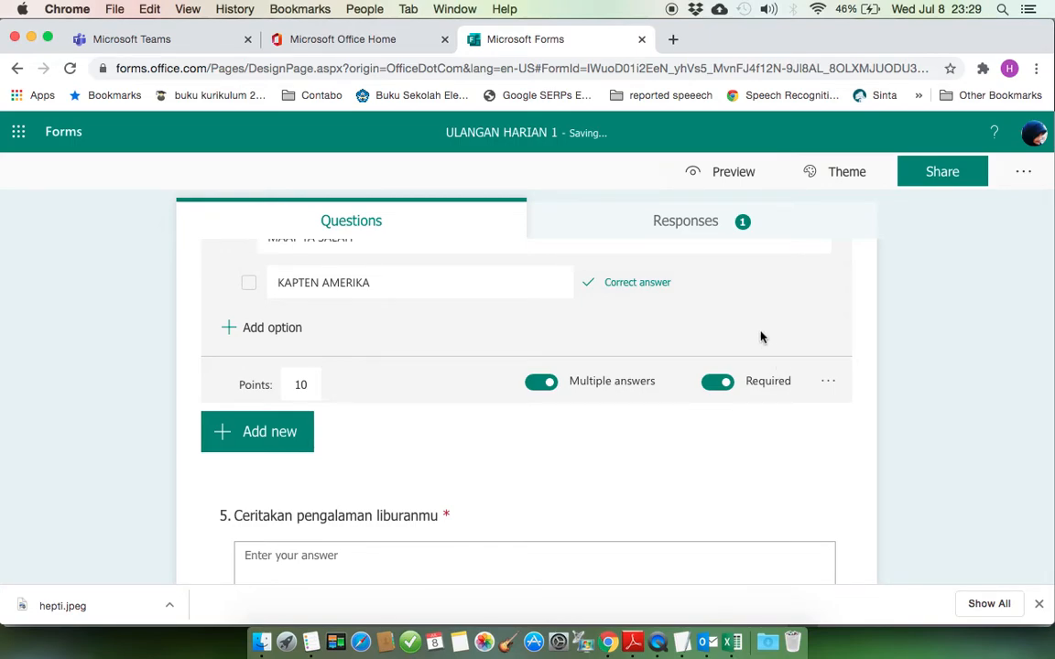
Switch the cartoon question's Shuffle options setting off and on again, and check that setting
click(829, 382)
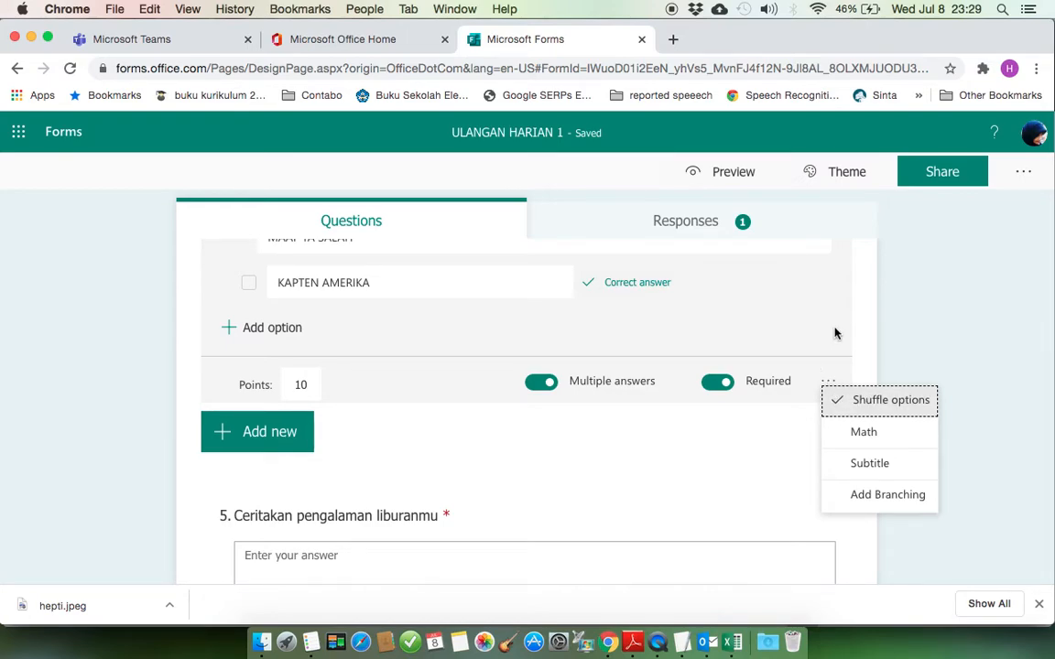
click(840, 405)
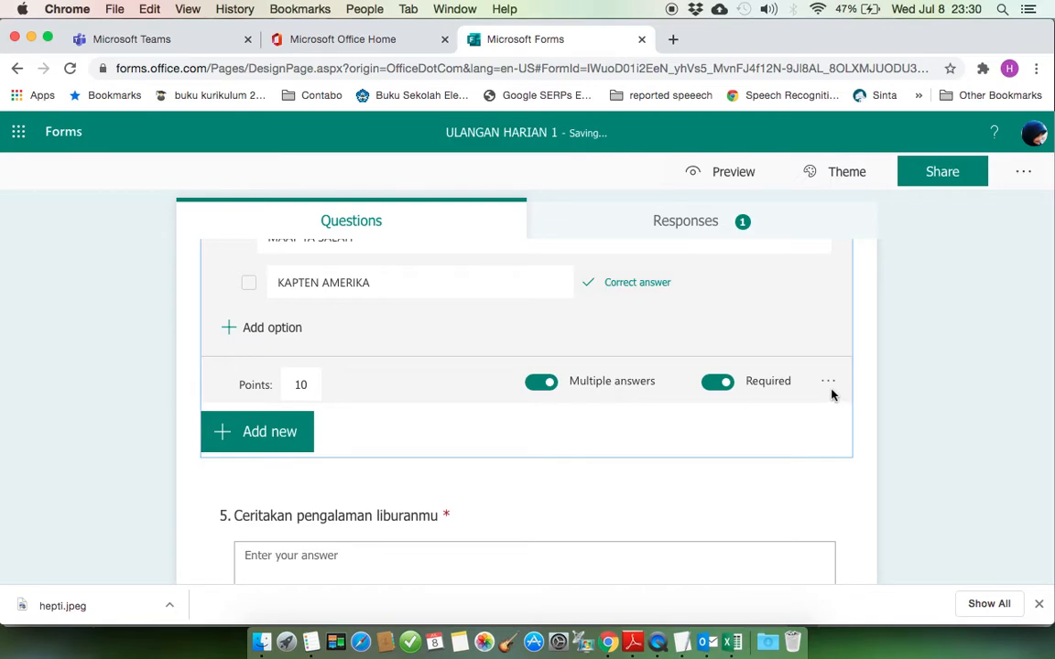
click(828, 383)
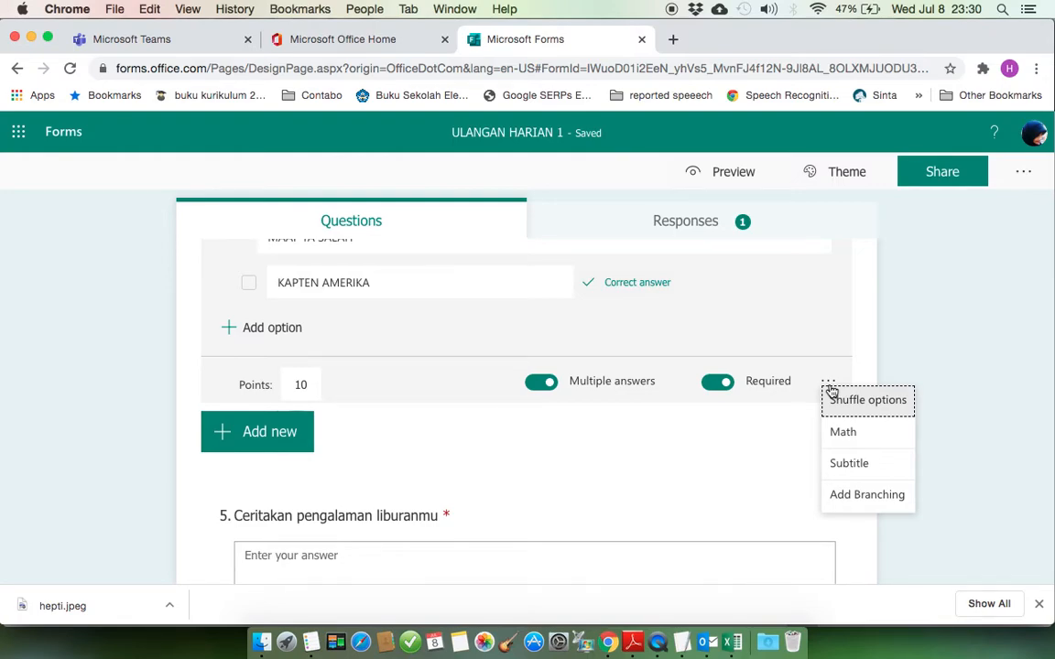
click(832, 402)
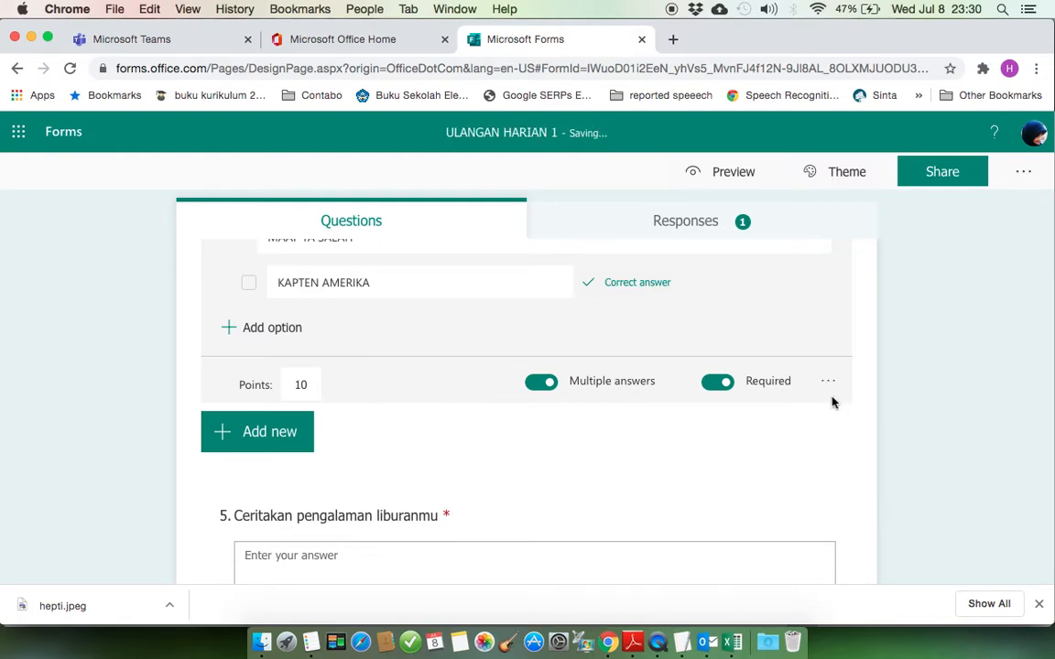
scroll(755, 455, down, 2)
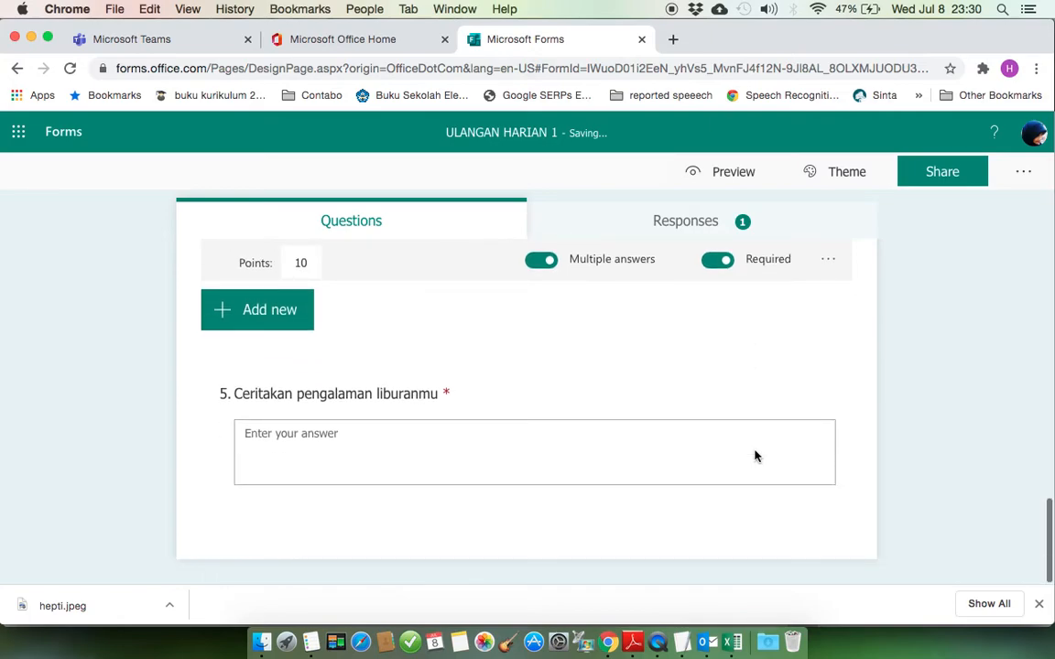
click(828, 264)
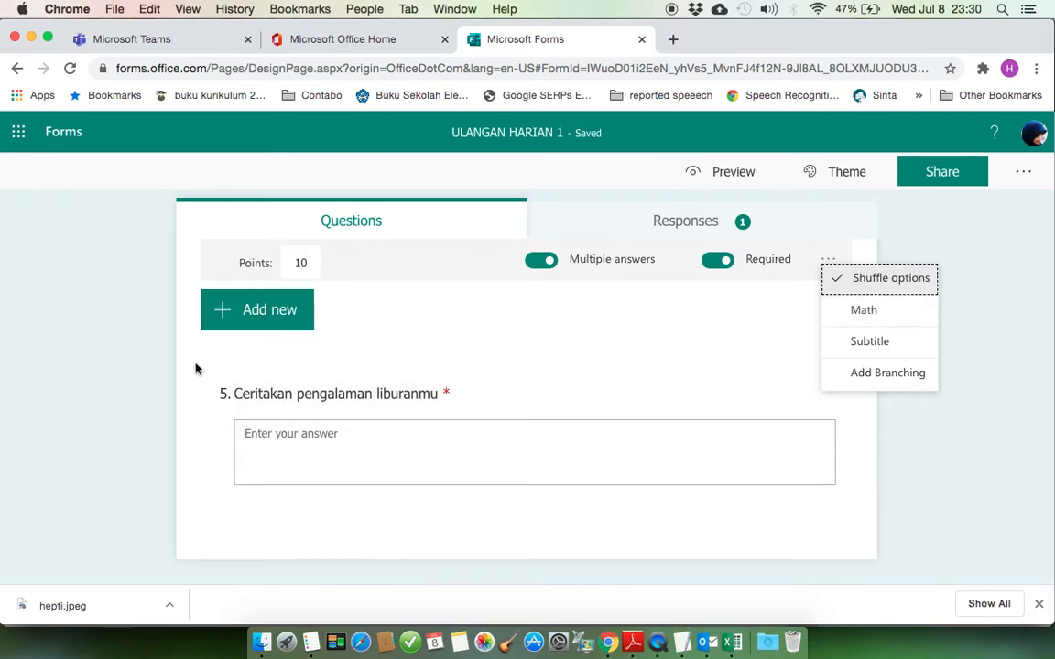
click(178, 377)
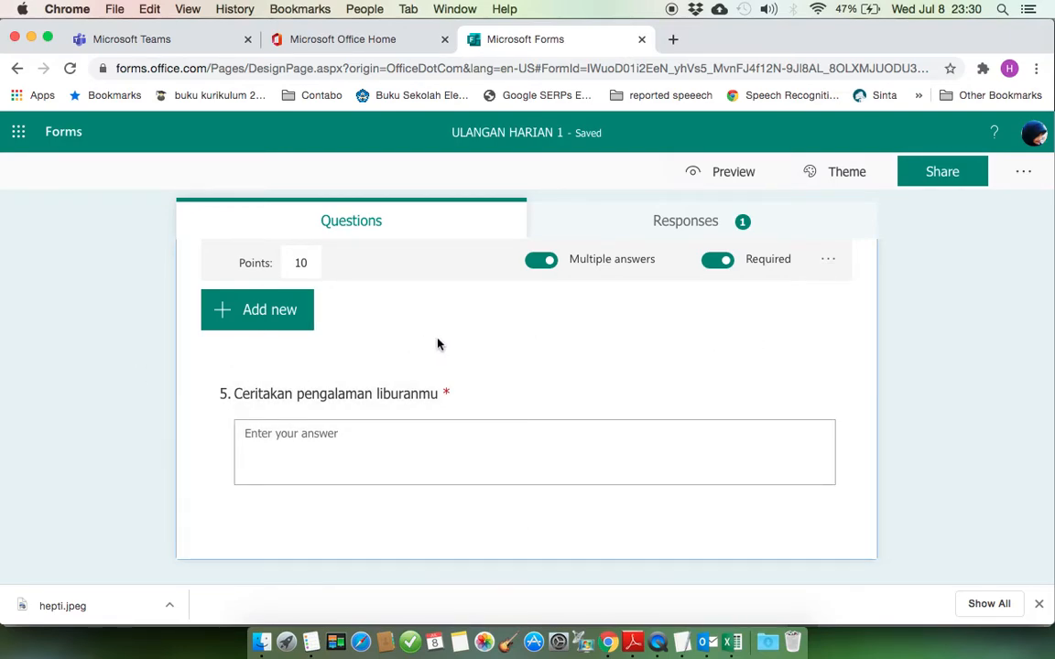
Add a choice question after the holiday question and enable Math for it
click(289, 320)
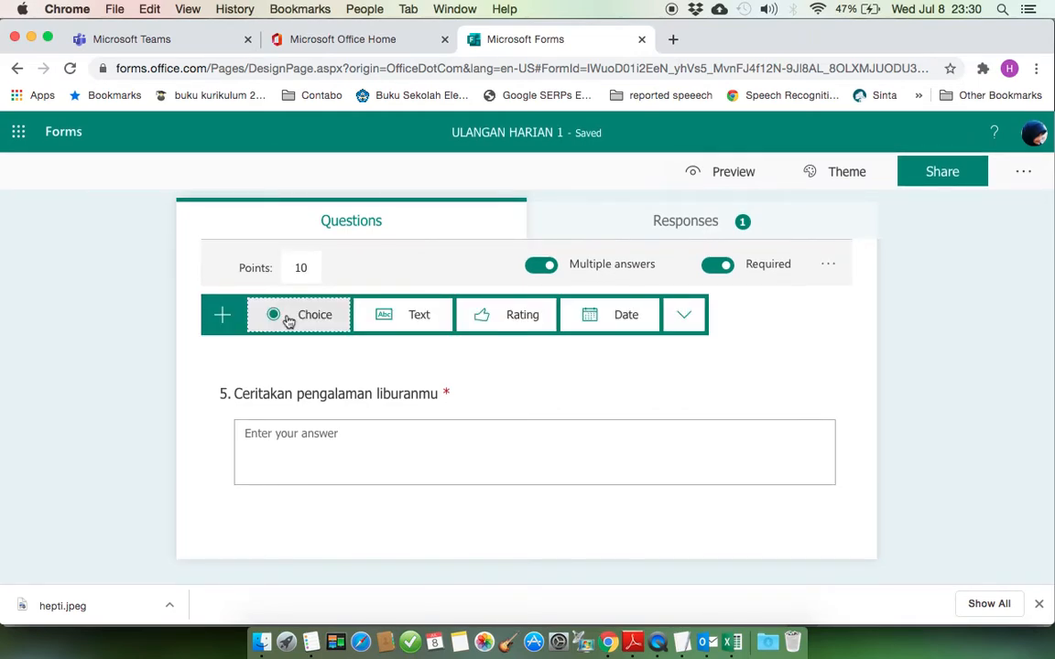
click(796, 365)
scroll(796, 365, up, 3)
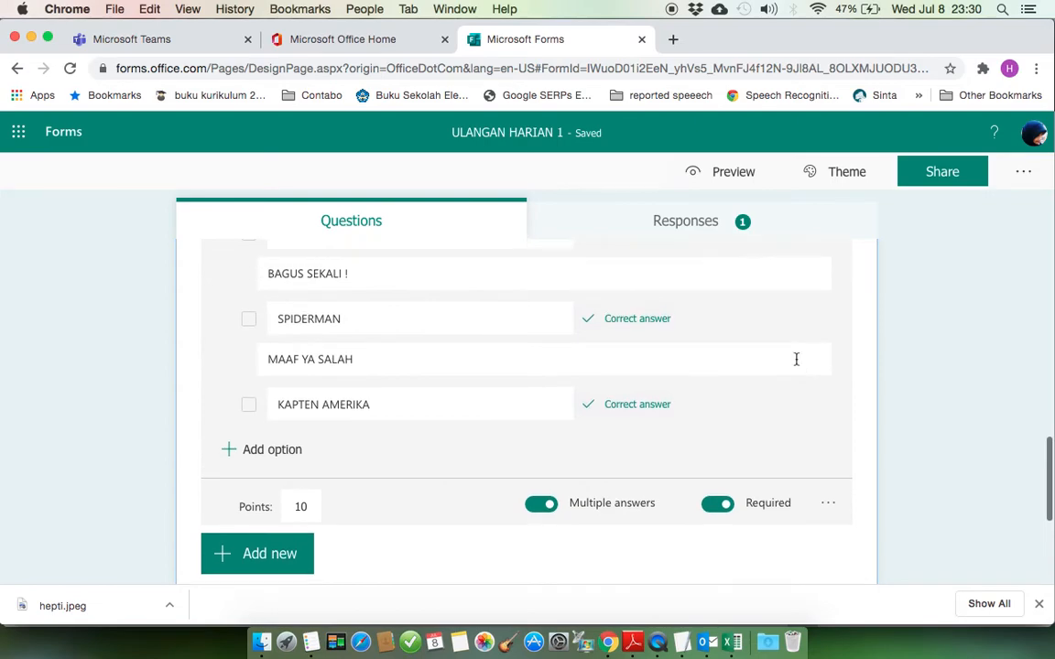
scroll(795, 362, down, 1)
click(792, 564)
scroll(630, 505, down, 2)
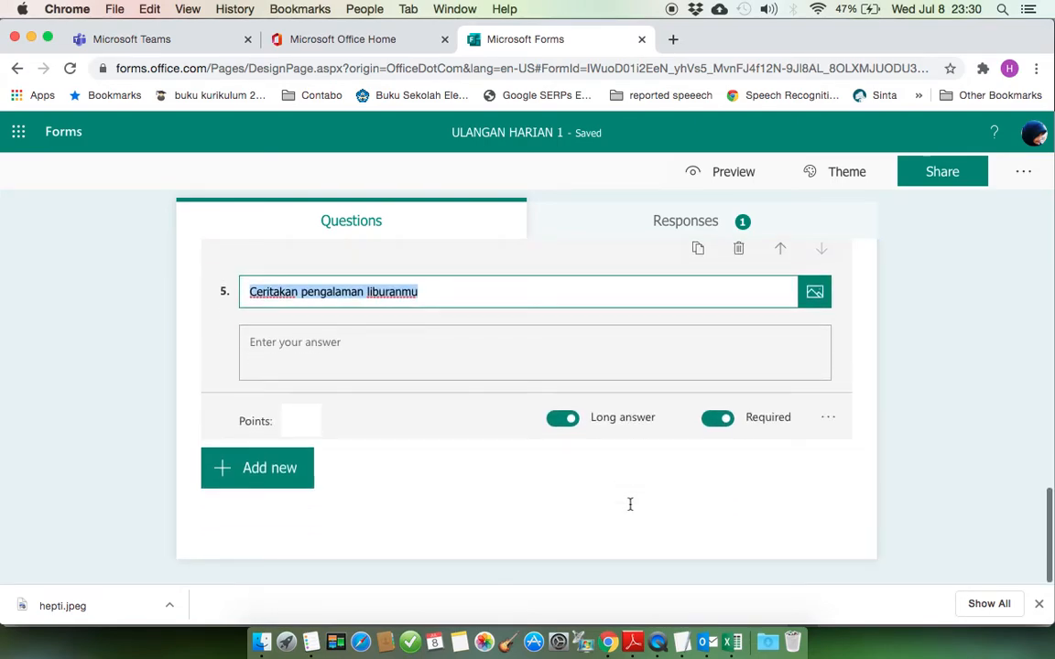
click(283, 469)
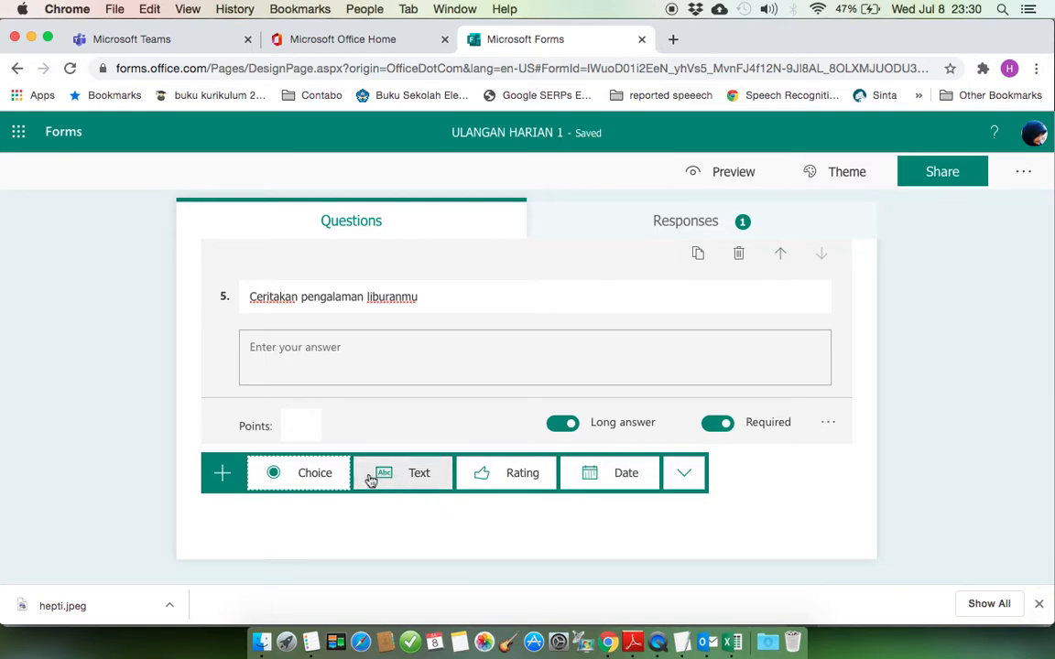
click(305, 475)
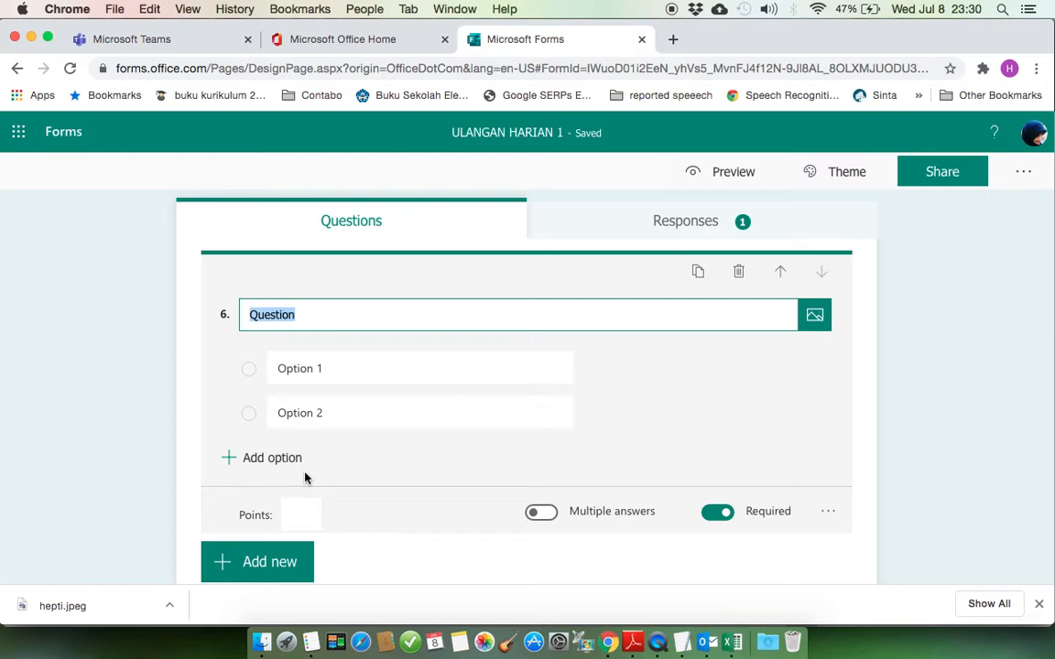
click(826, 515)
click(843, 499)
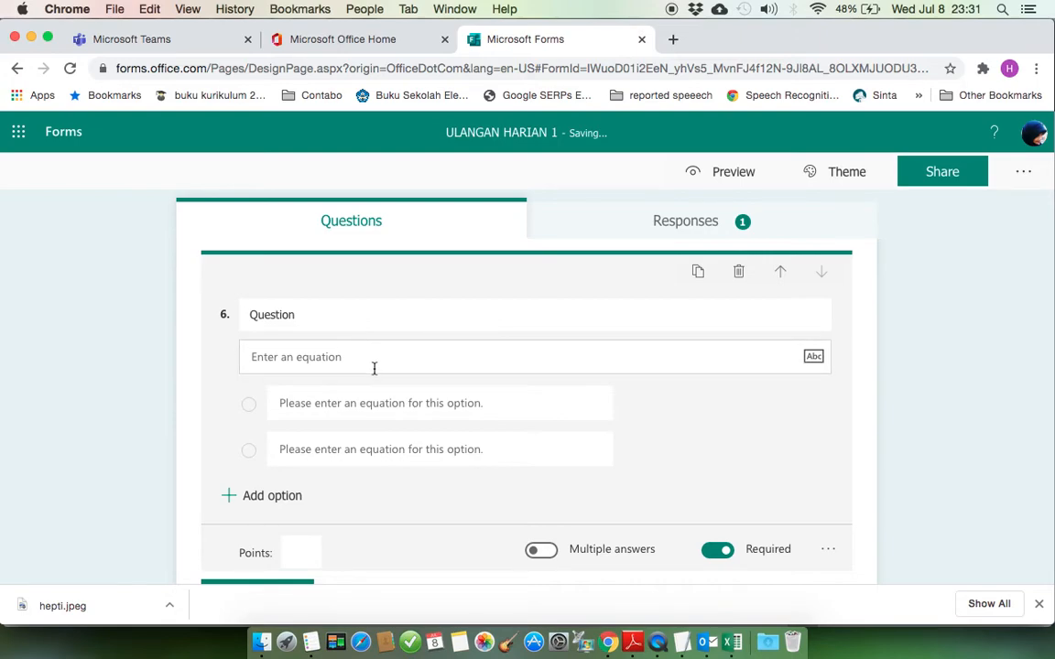
Enter the equation 8√12 = in the new math question and set its question text to "carilah"
click(320, 316)
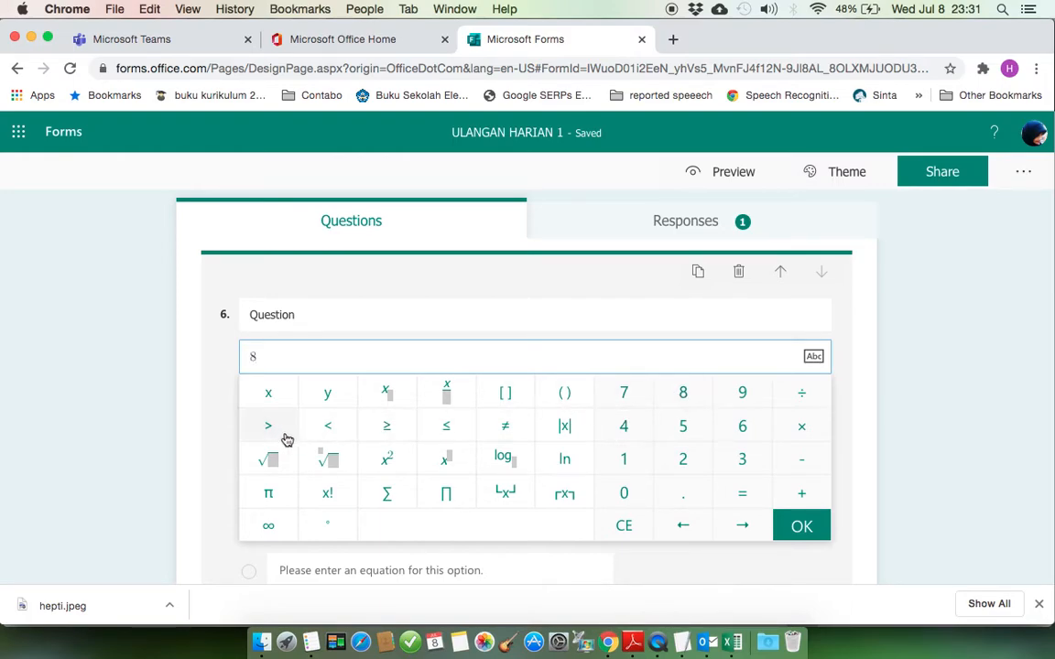
click(266, 463)
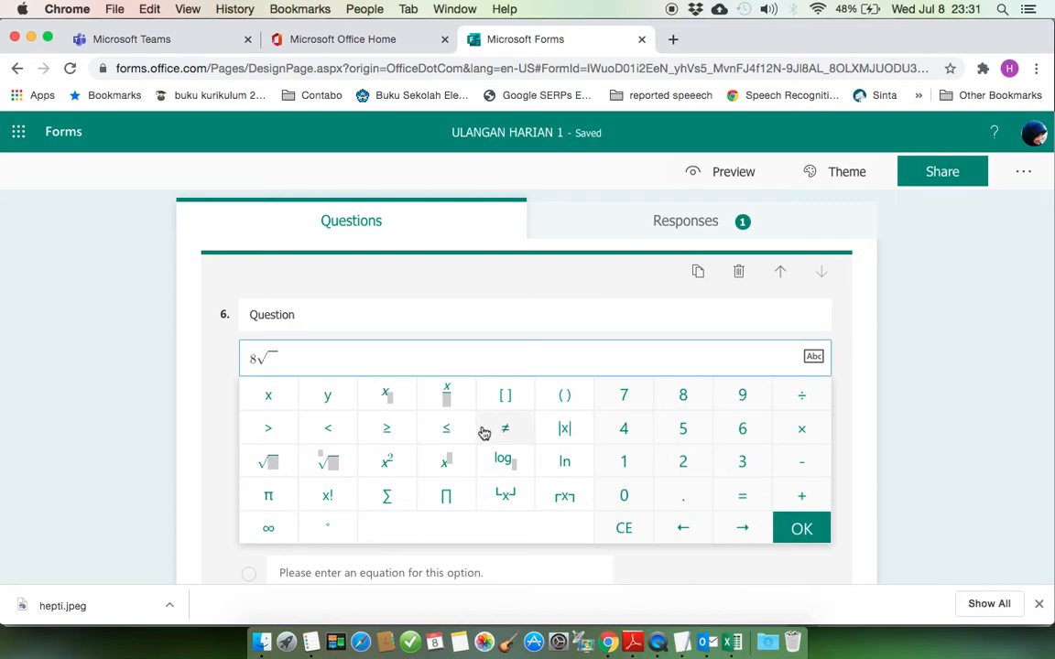
click(634, 465)
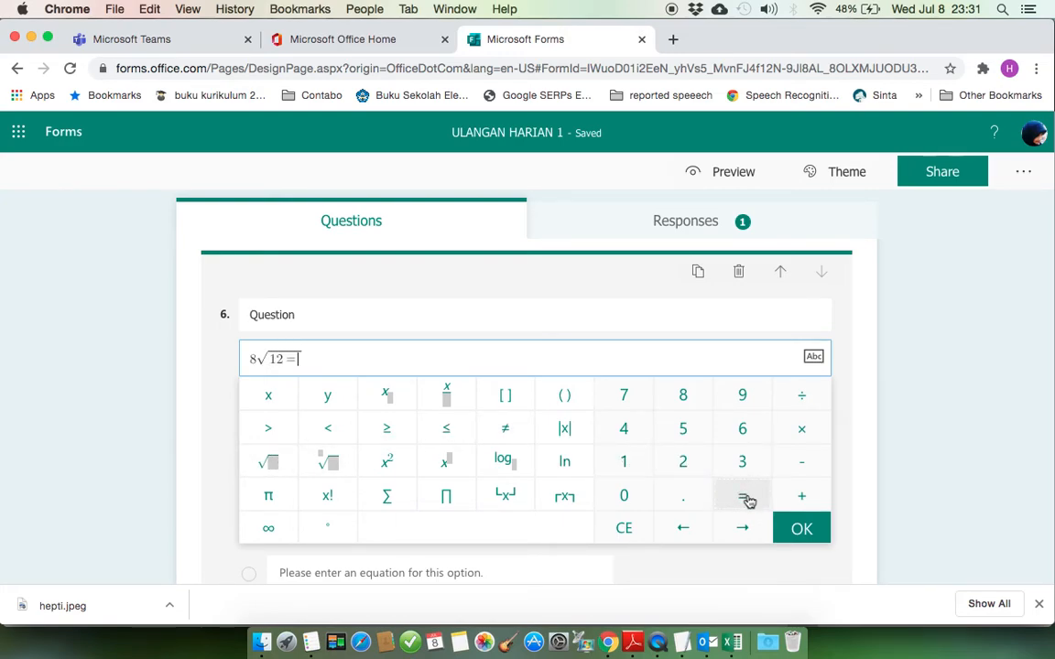
click(805, 538)
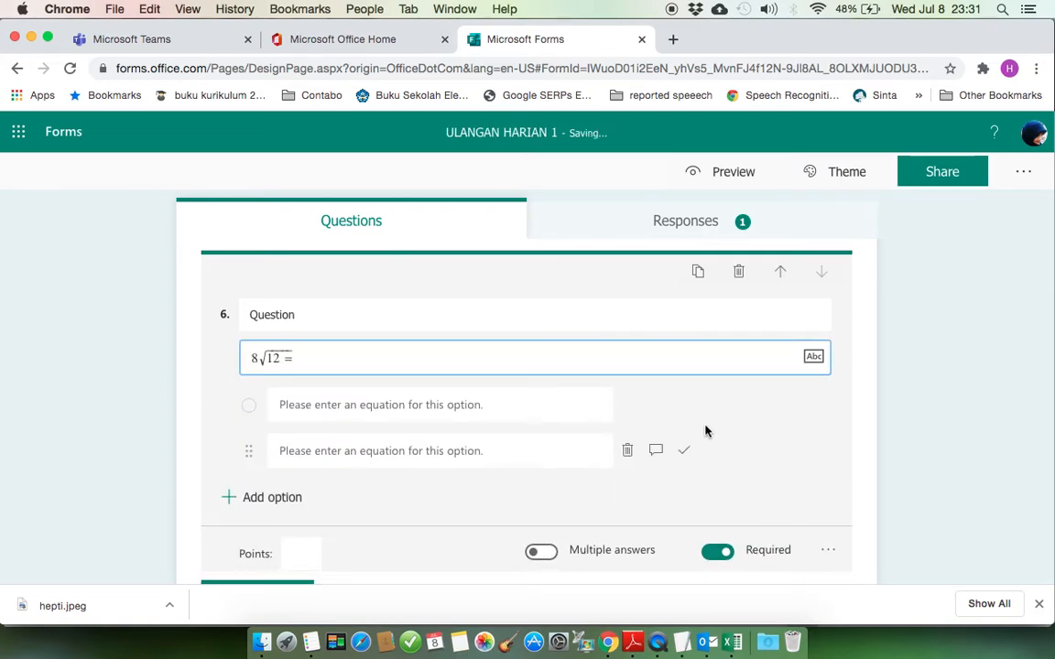
click(560, 313)
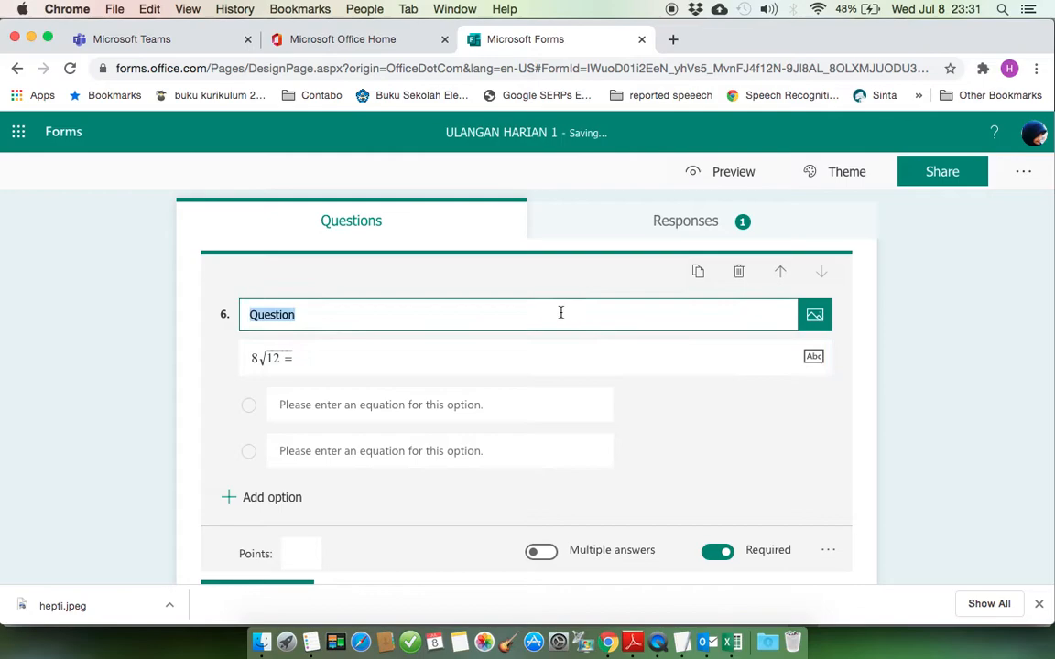
text(carilah)
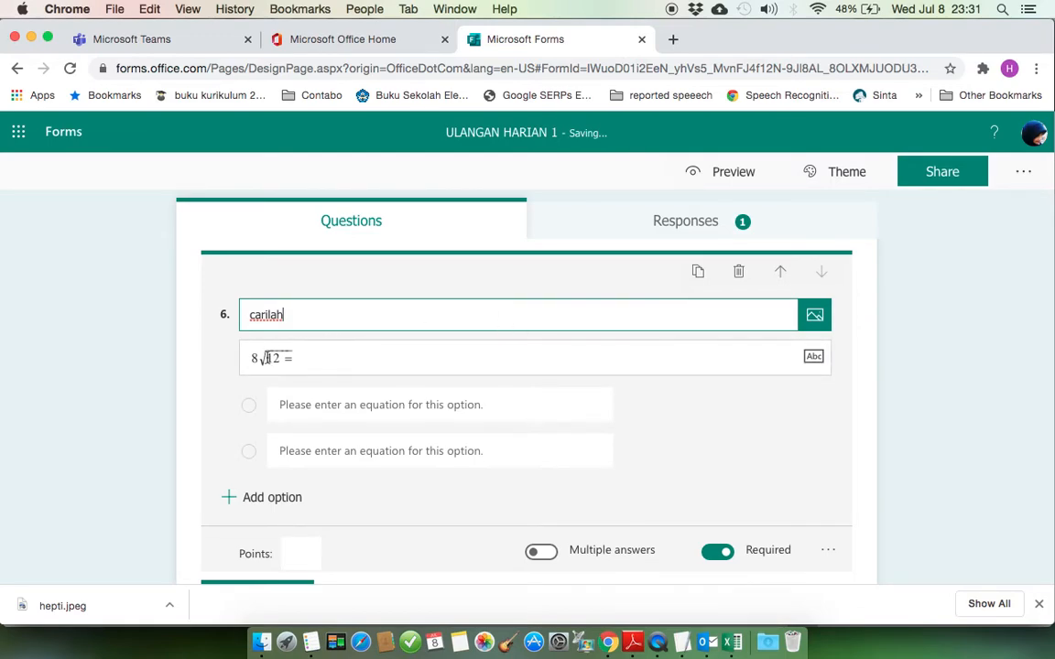
Fill in the two answer options of the "carilah" math question with 4 and 6
click(330, 412)
click(328, 406)
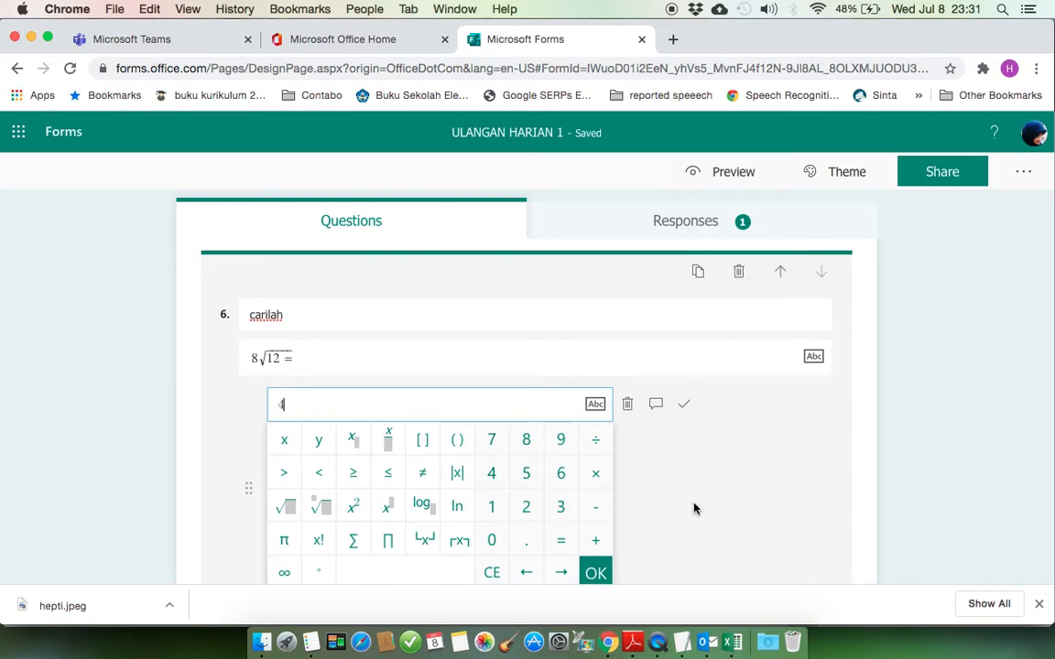
click(624, 451)
click(440, 449)
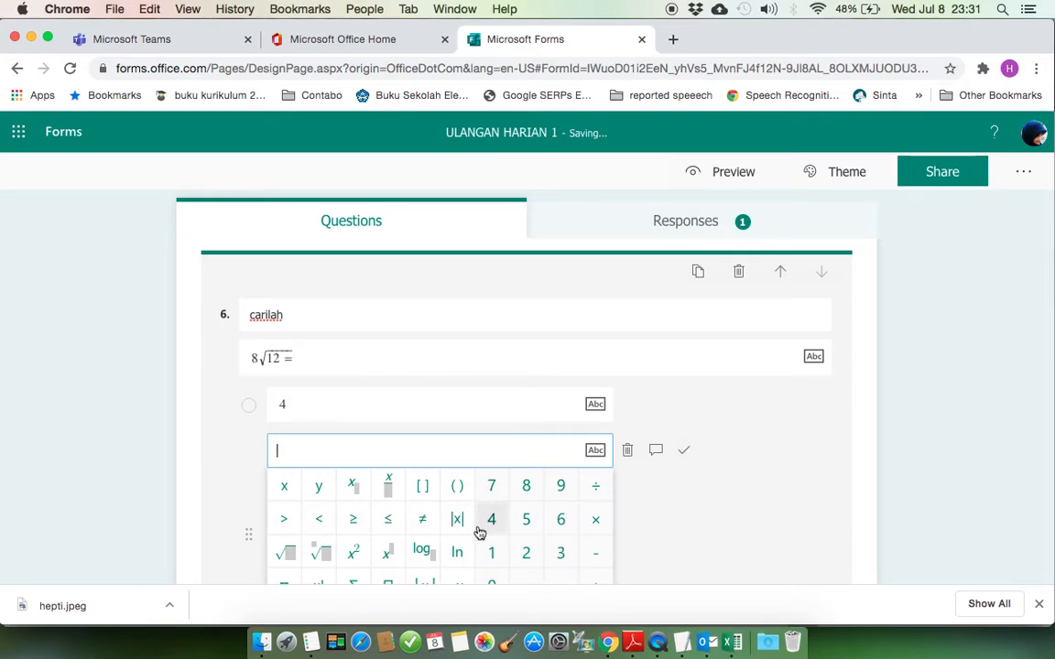
click(320, 520)
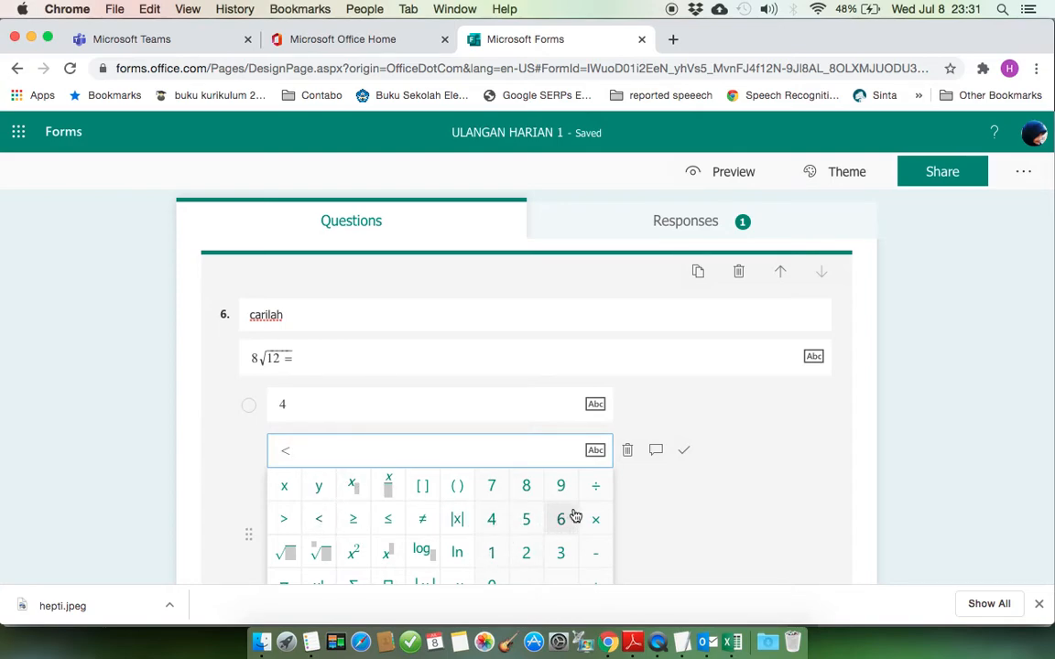
key(BackSpace)
click(562, 519)
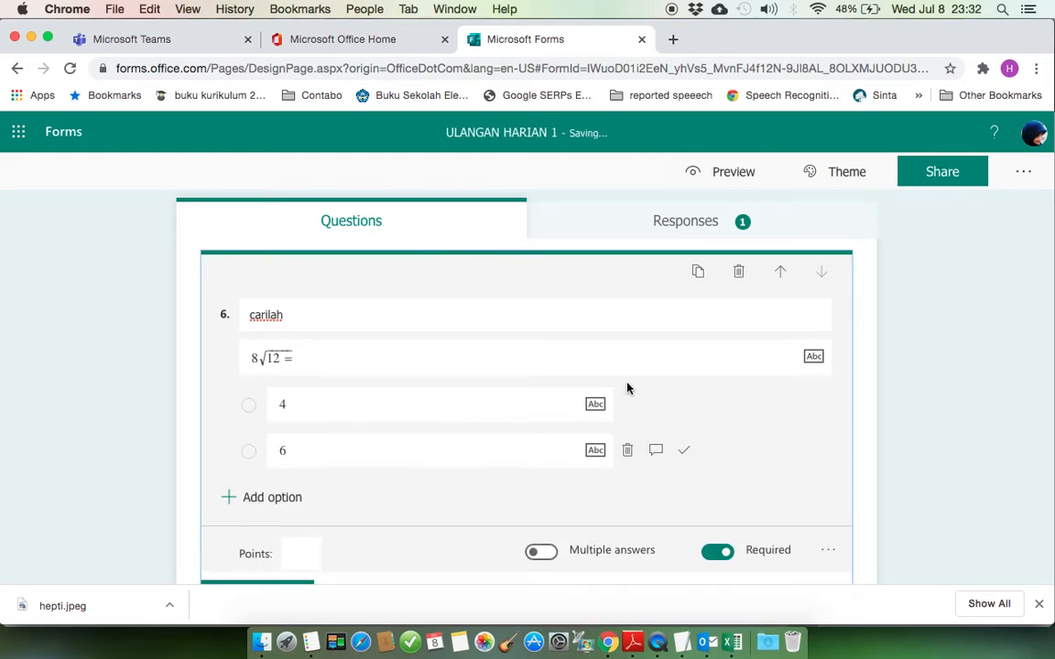
Set the points for the "carilah" math question to 10
scroll(700, 454, down, 1)
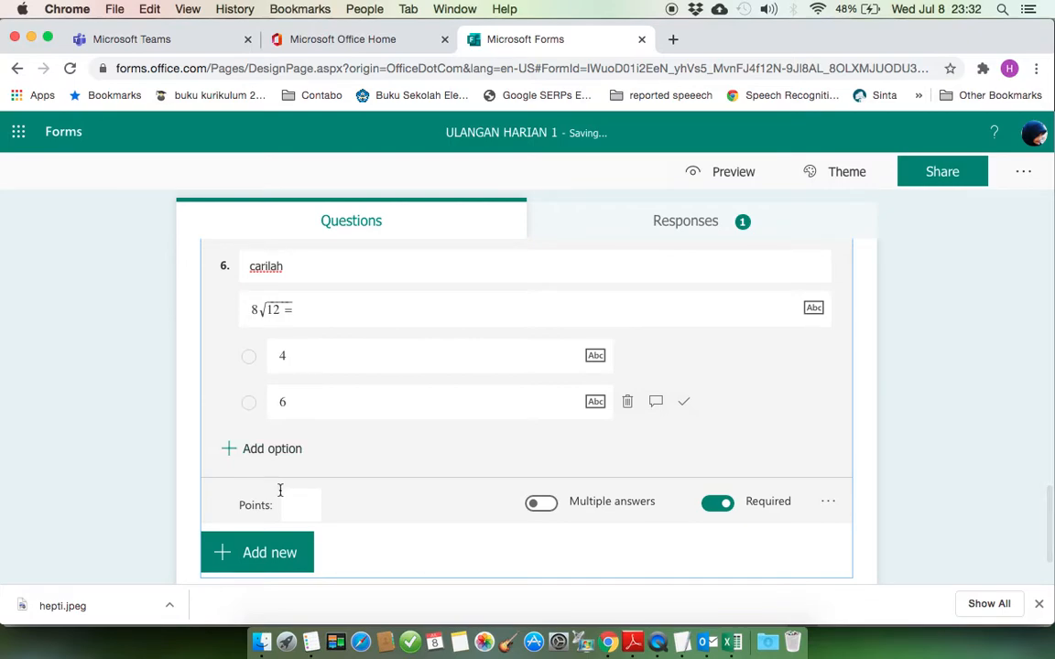
click(301, 509)
text(10)
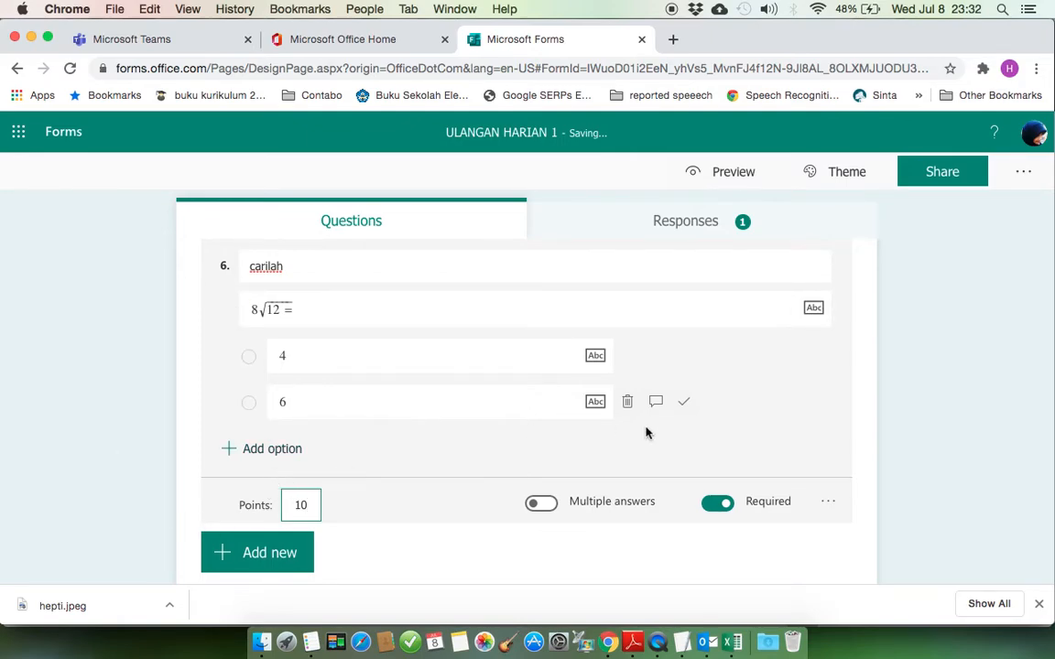
Preview the quiz down to the "carilah" math question and return to editing
click(724, 173)
scroll(573, 419, down, 10)
scroll(572, 420, down, 5)
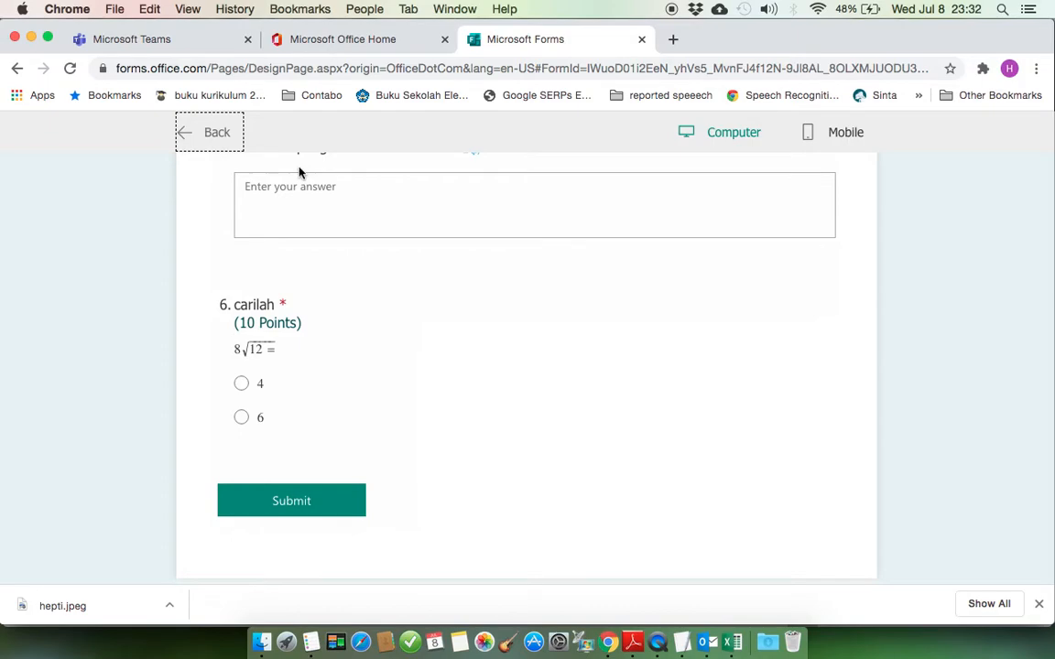
click(199, 134)
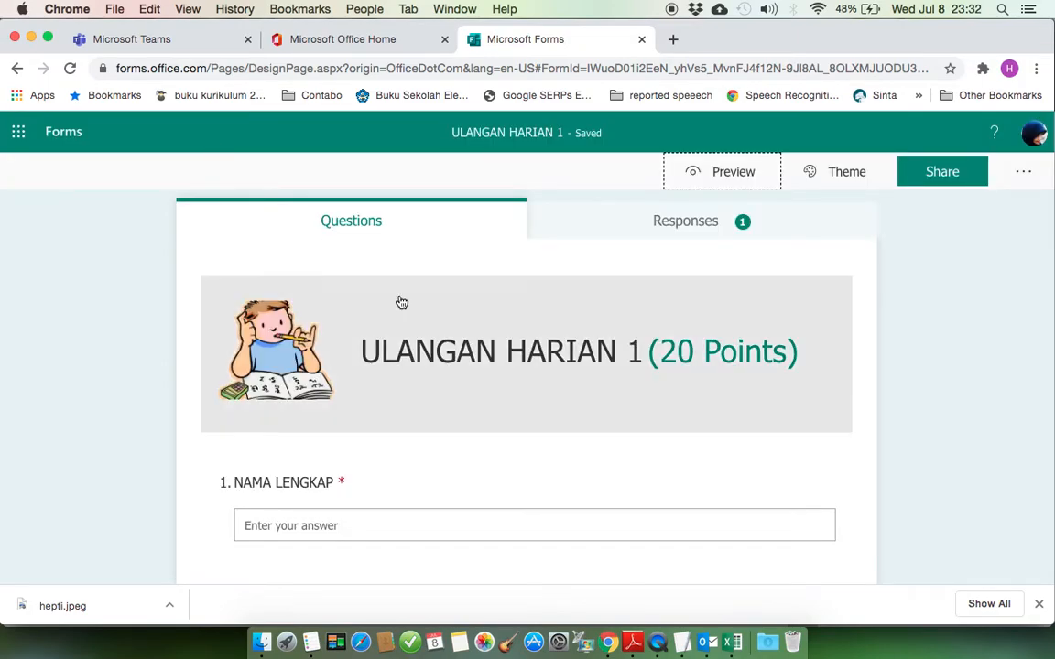
Add a choice question after question 6 with the text "carilah persamaan dari :"
scroll(401, 303, down, 15)
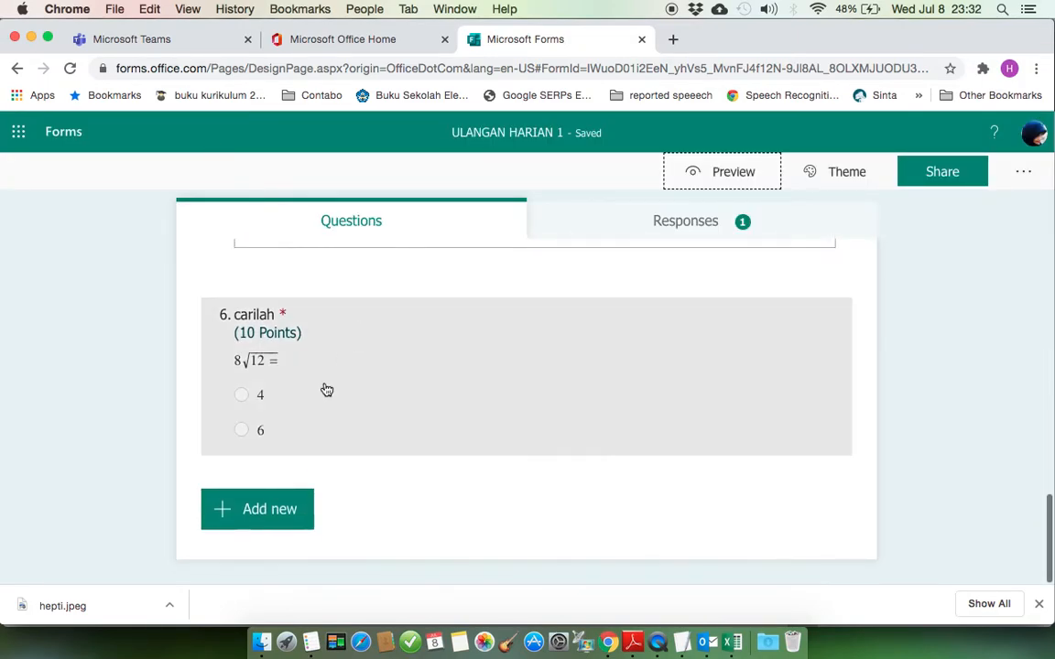
click(279, 511)
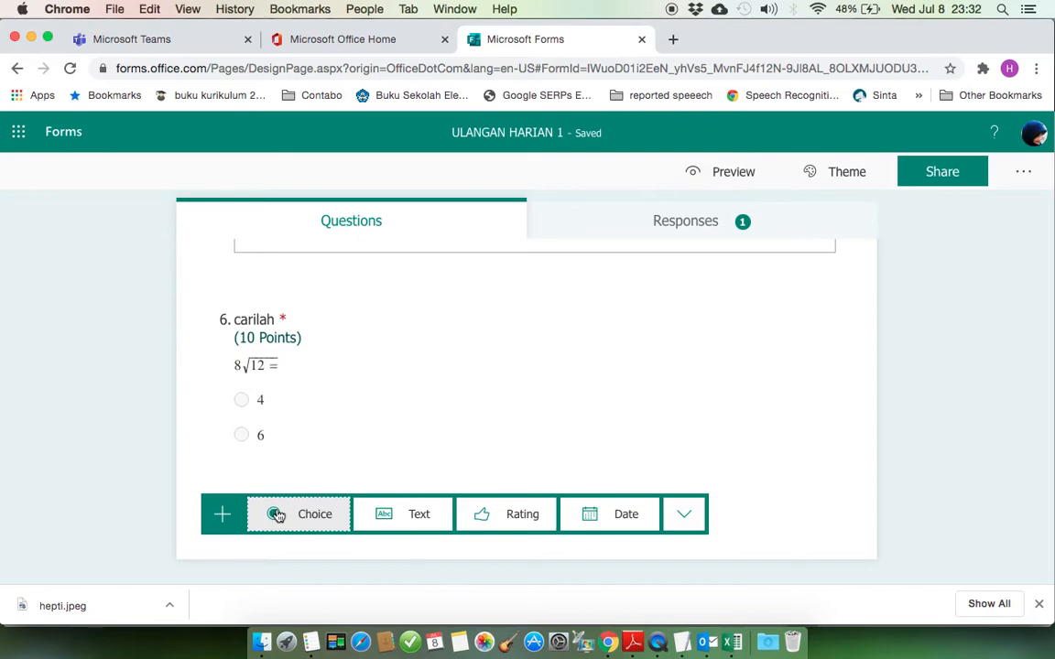
click(278, 515)
text(carilah persa)
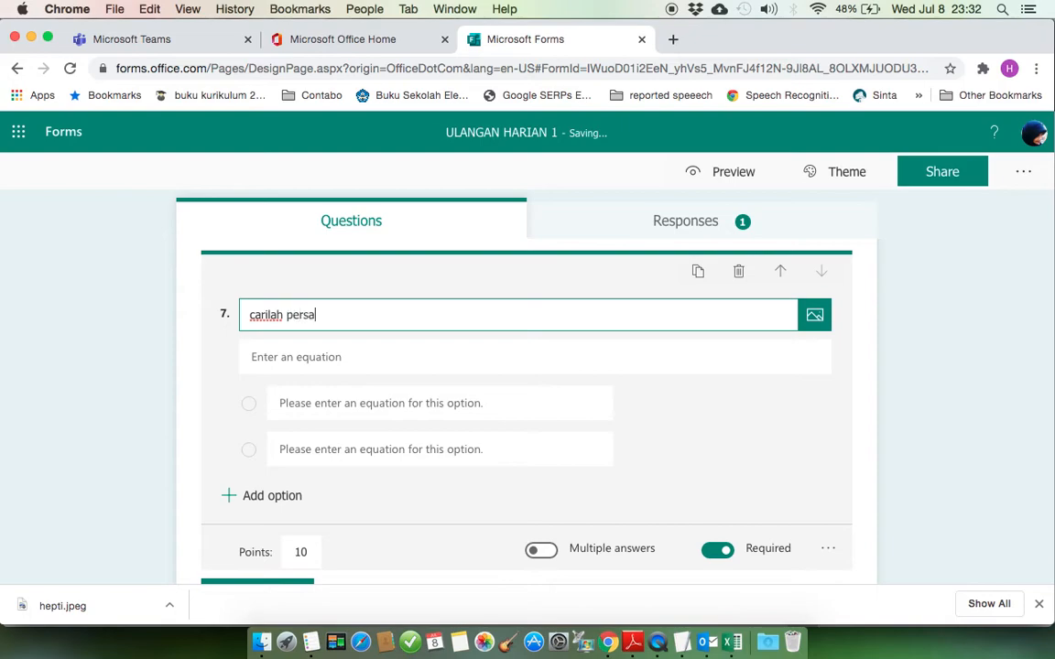
text(maan dari :)
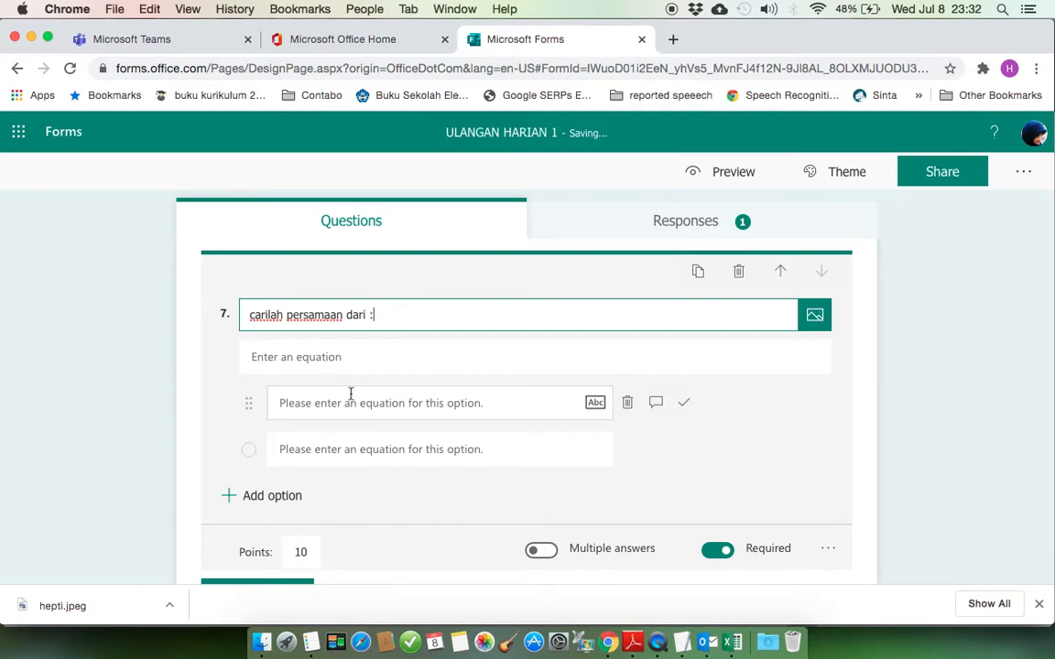
Switch off Subtitle and Math for question 7, and enable Math again to restore its equation field
click(827, 547)
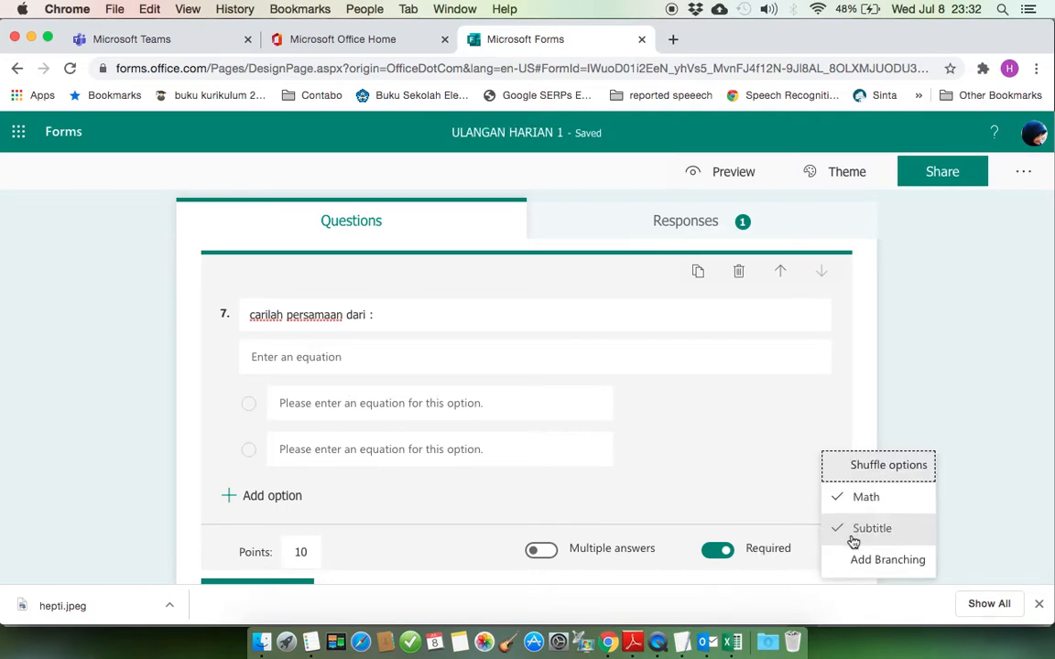
click(852, 531)
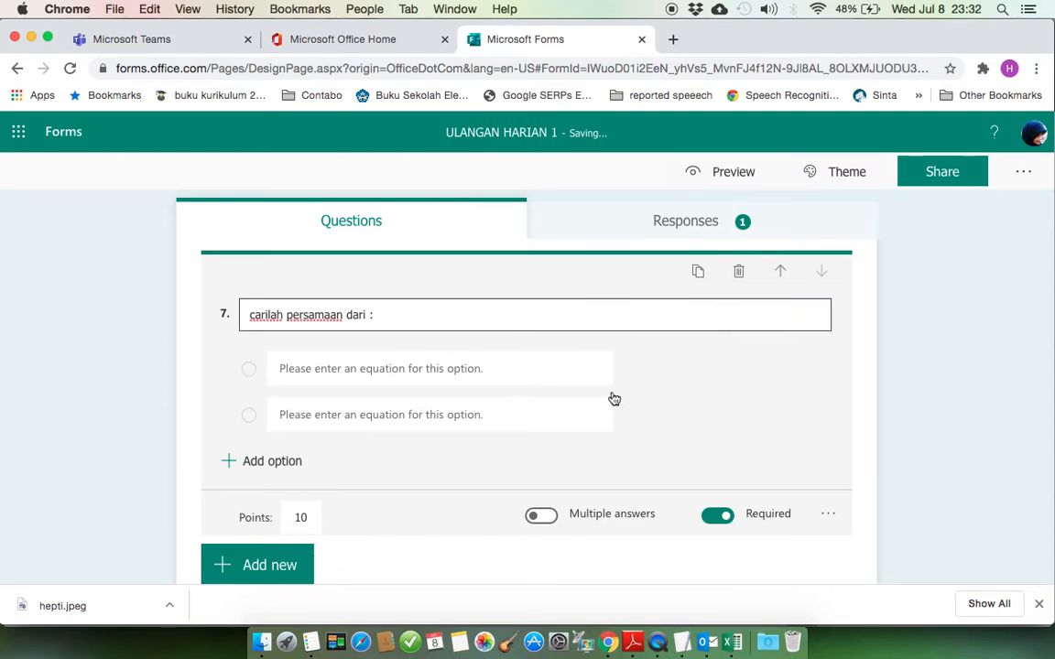
click(828, 515)
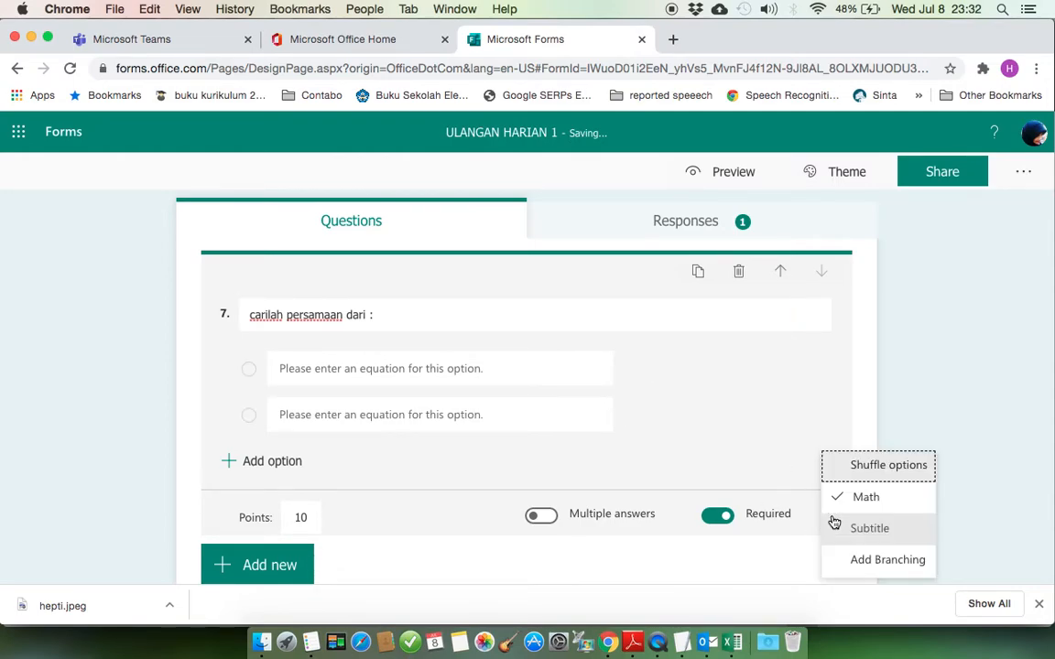
click(292, 316)
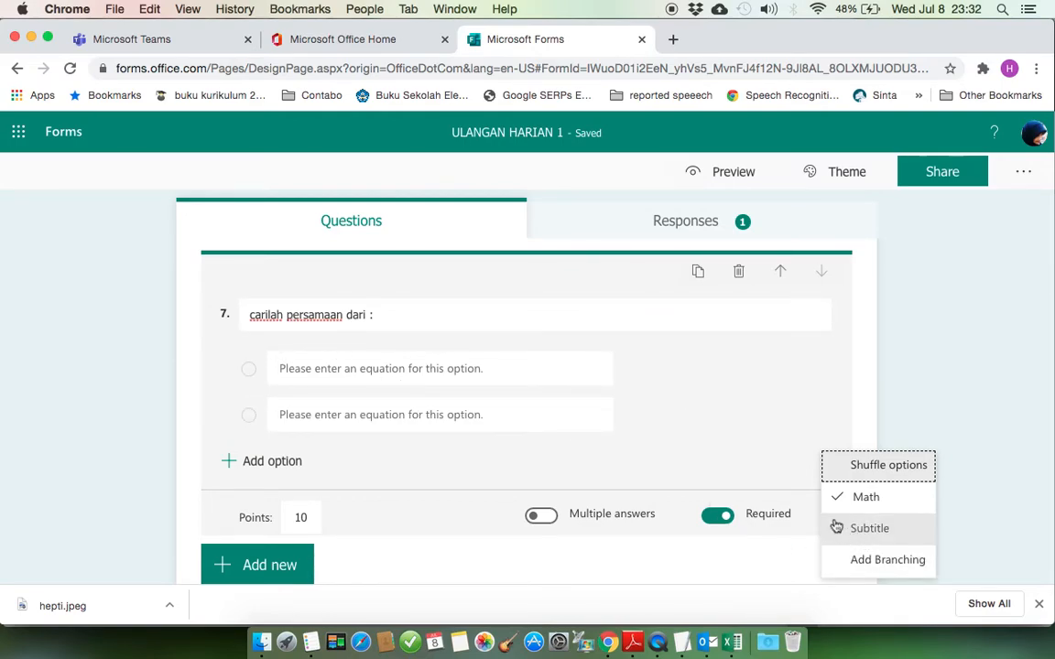
triple_click(575, 309)
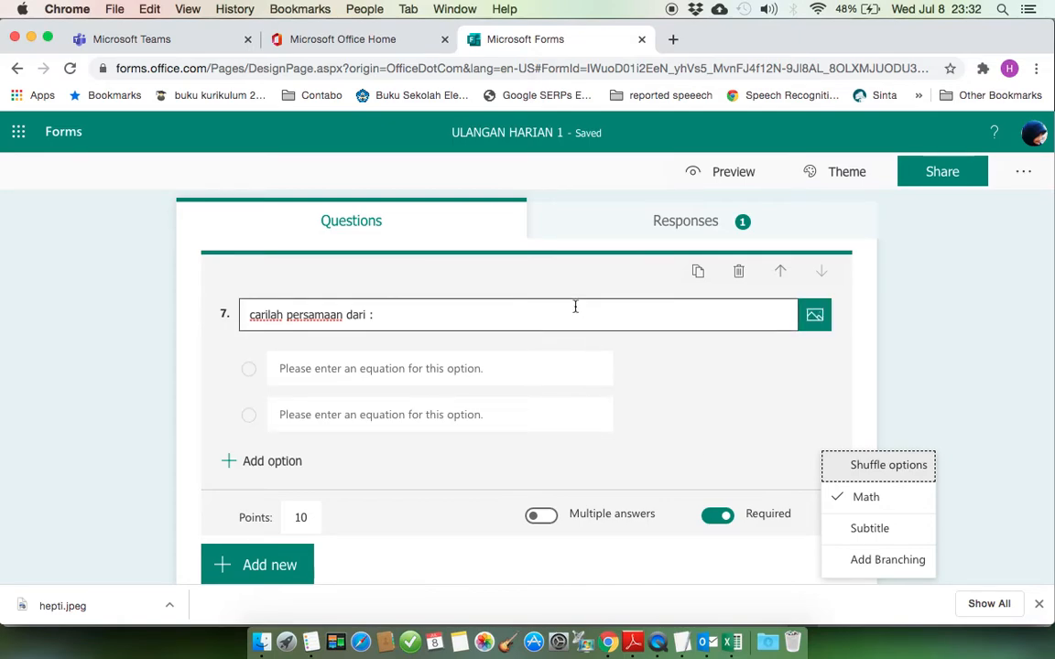
click(646, 313)
click(828, 514)
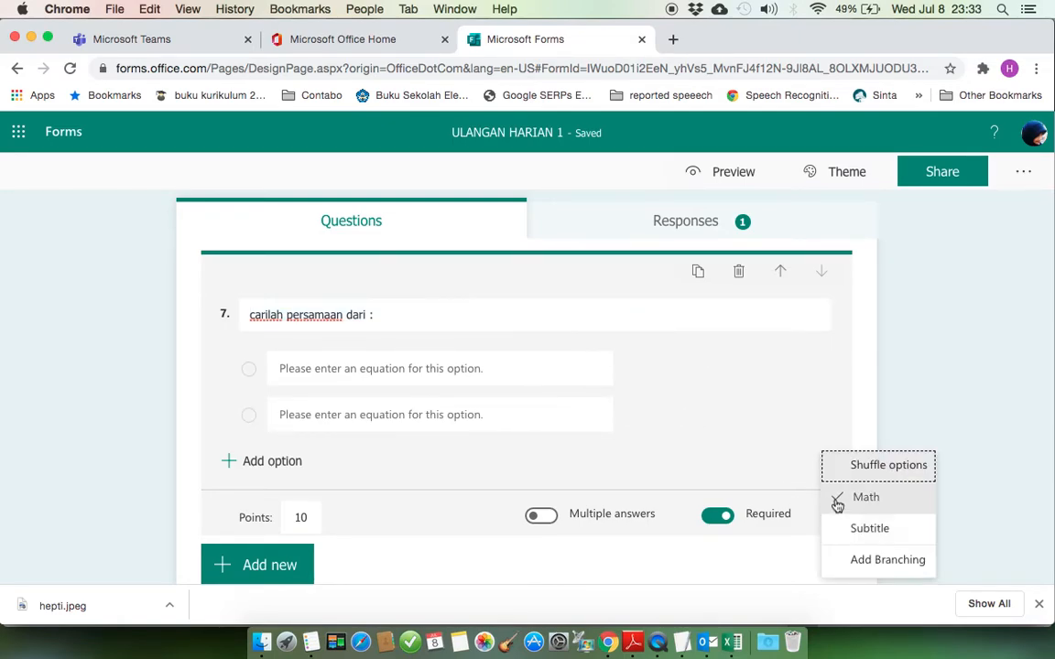
click(849, 497)
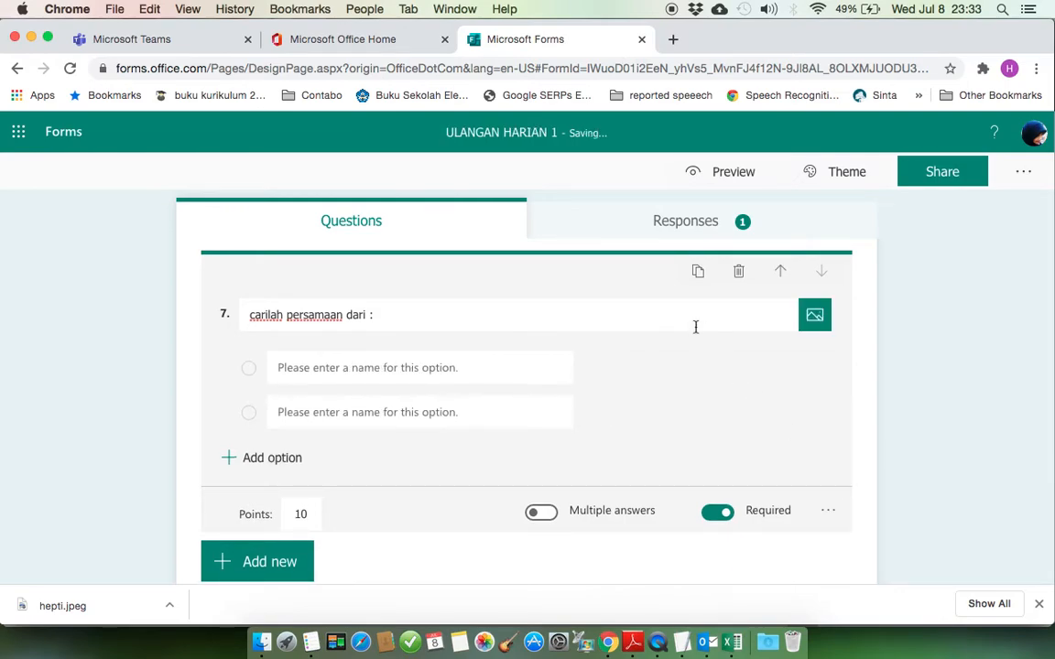
click(824, 511)
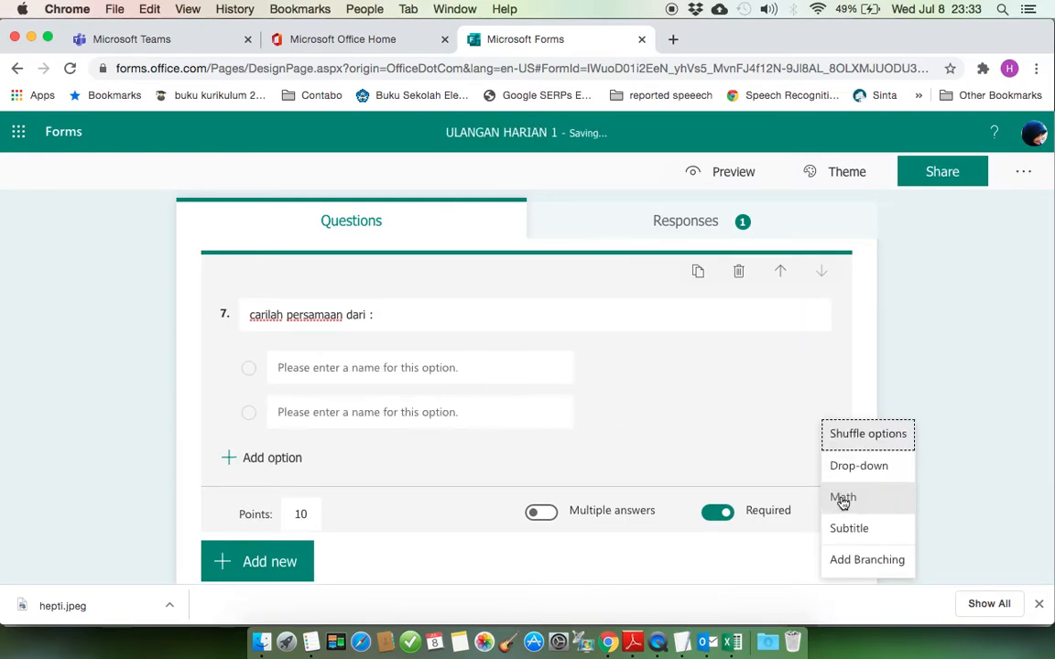
click(842, 499)
Enter the equation 4 + 8y = x for question 7 and confirm it
click(494, 357)
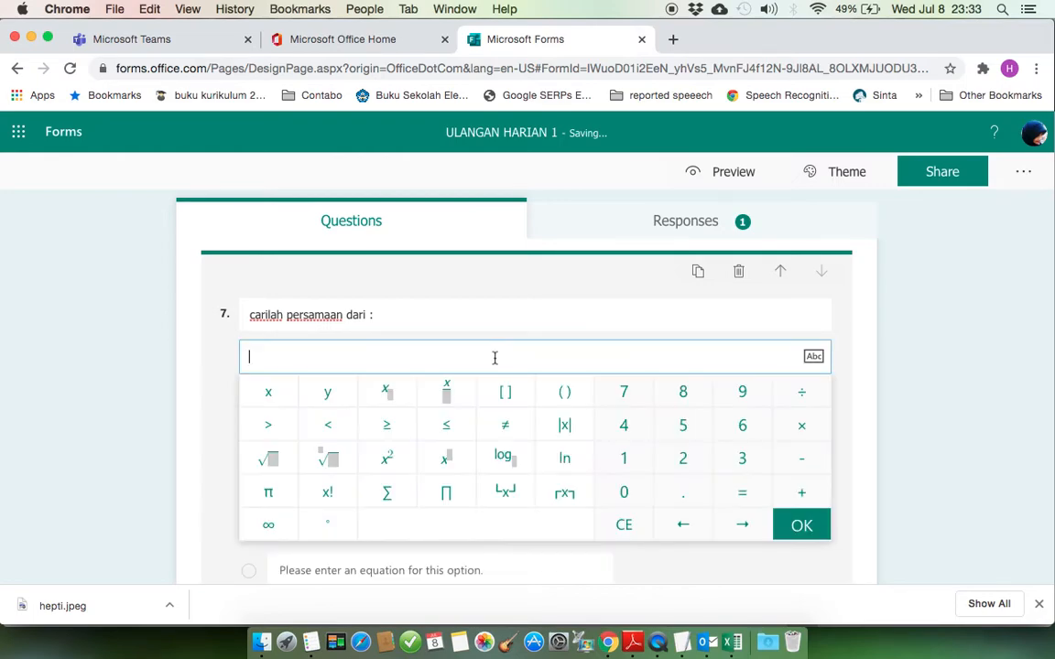
click(624, 424)
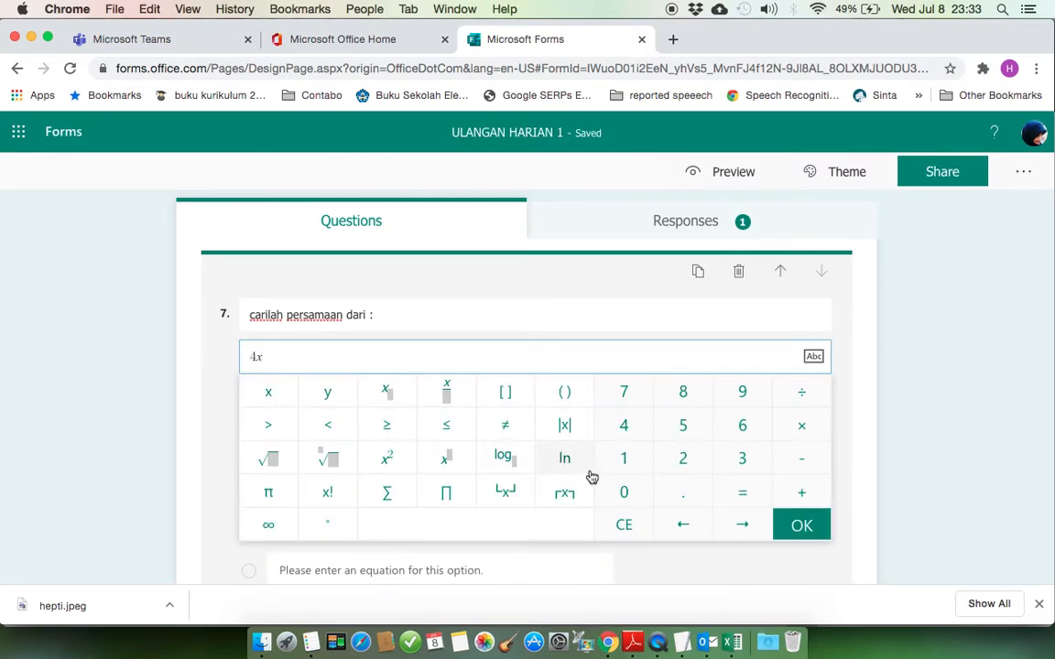
click(801, 493)
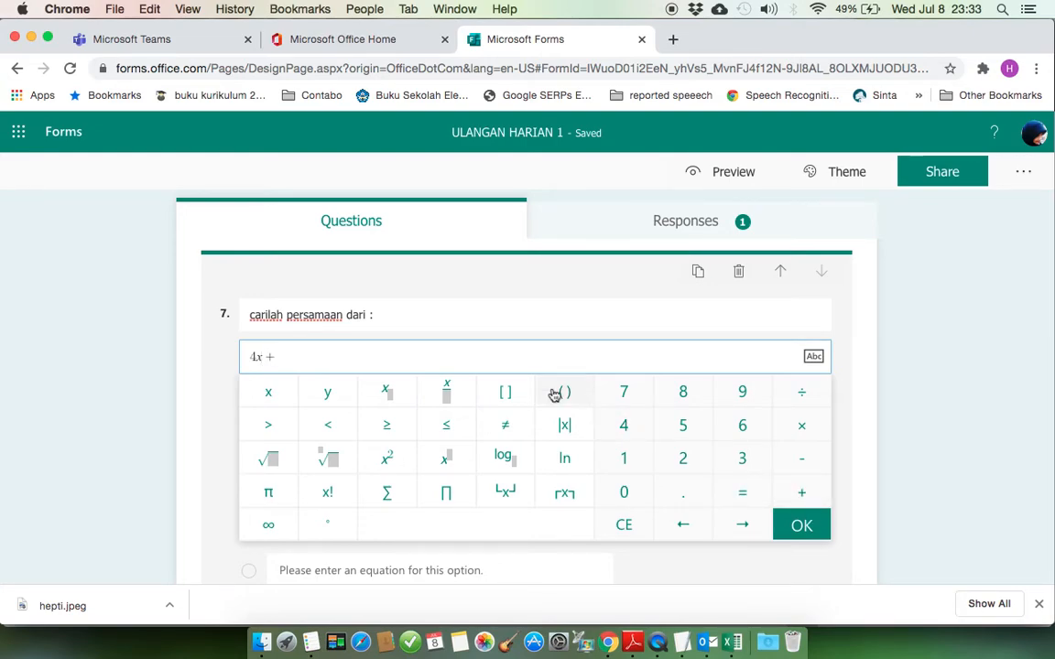
click(683, 403)
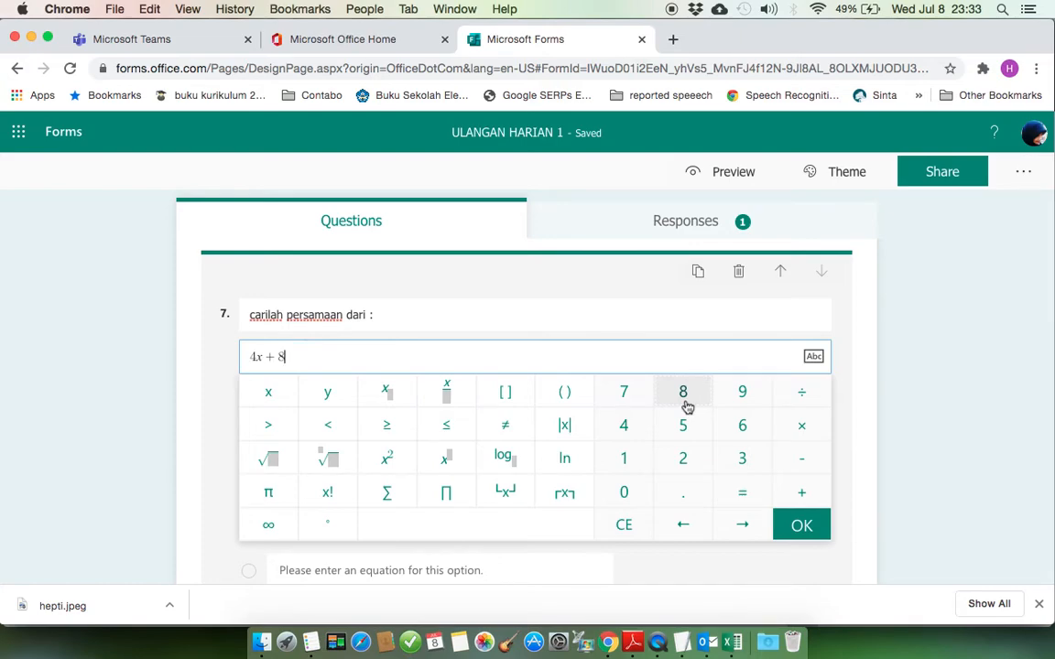
click(327, 393)
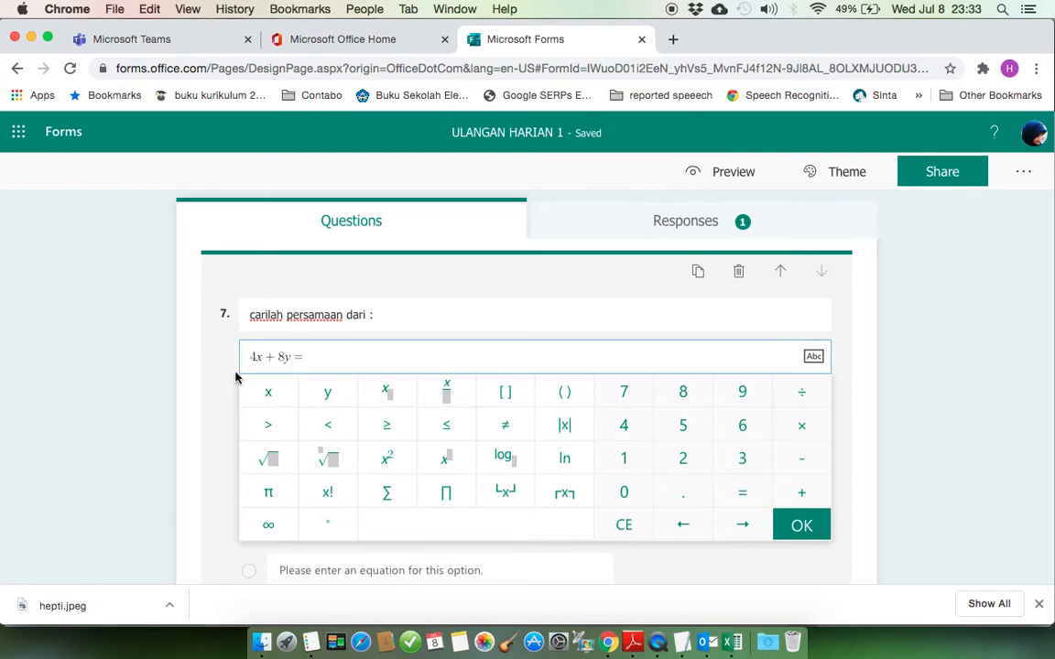
click(262, 359)
key(BackSpace)
click(802, 536)
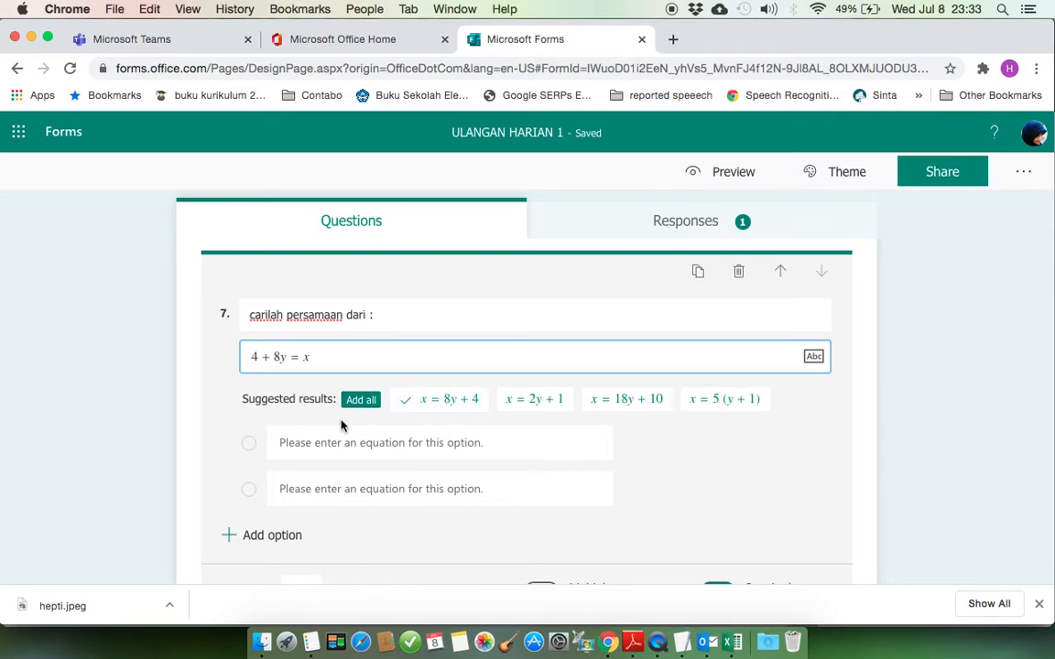
Add the suggested results x = 8y + 4, x = 2y + 1 and x = 5(y + 1) as question 7's answer options
click(445, 402)
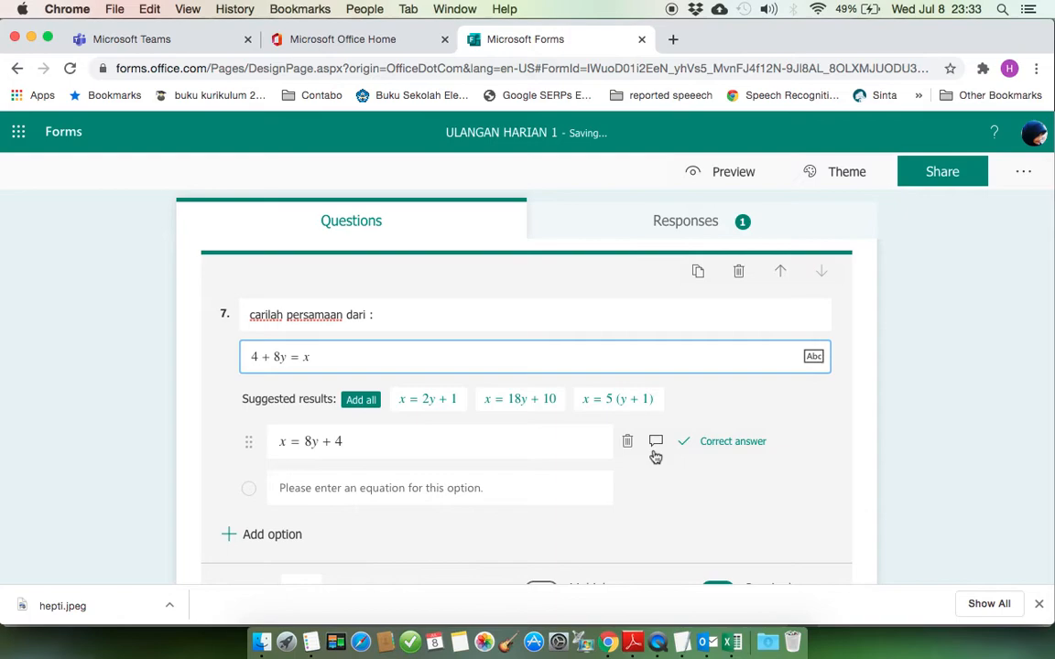
click(434, 408)
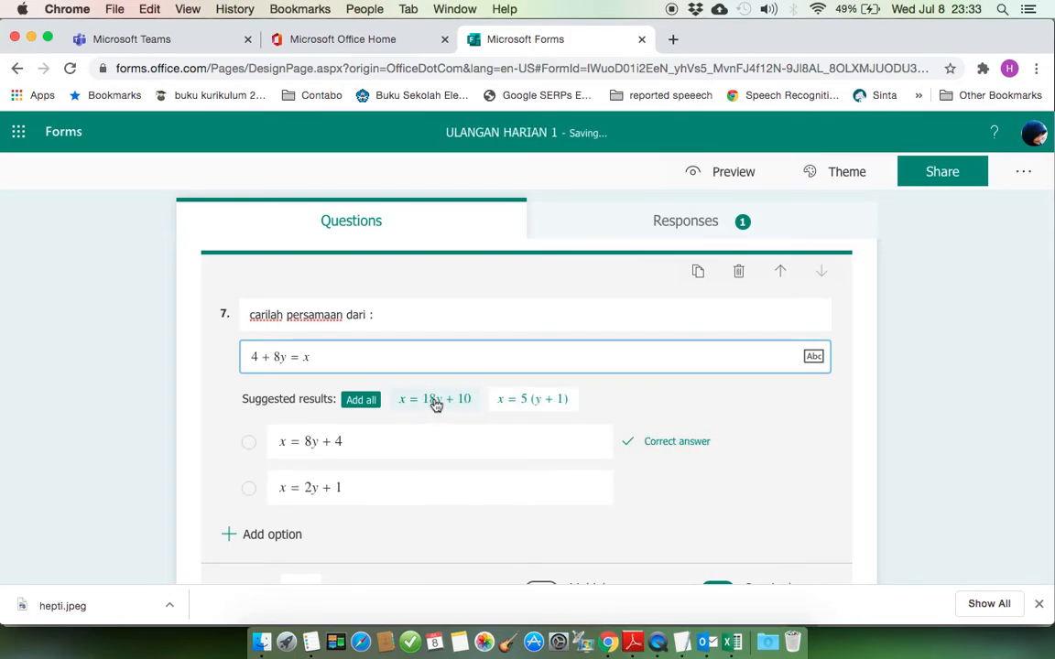
click(530, 407)
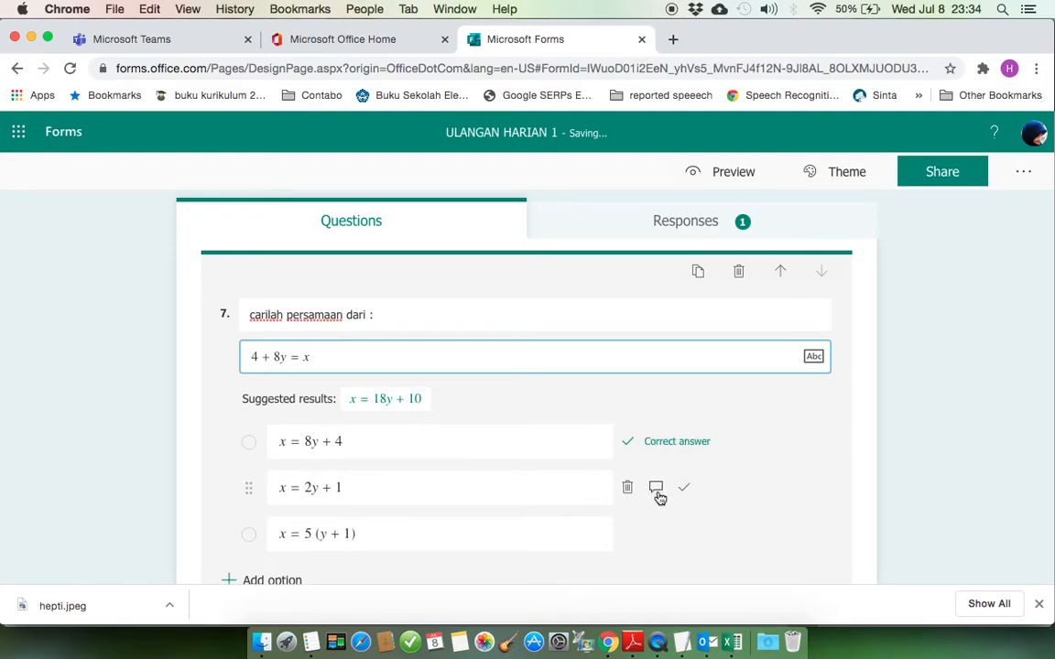
Preview the whole quiz including question 7 with its equation options, and return to the question list
scroll(767, 492, down, 2)
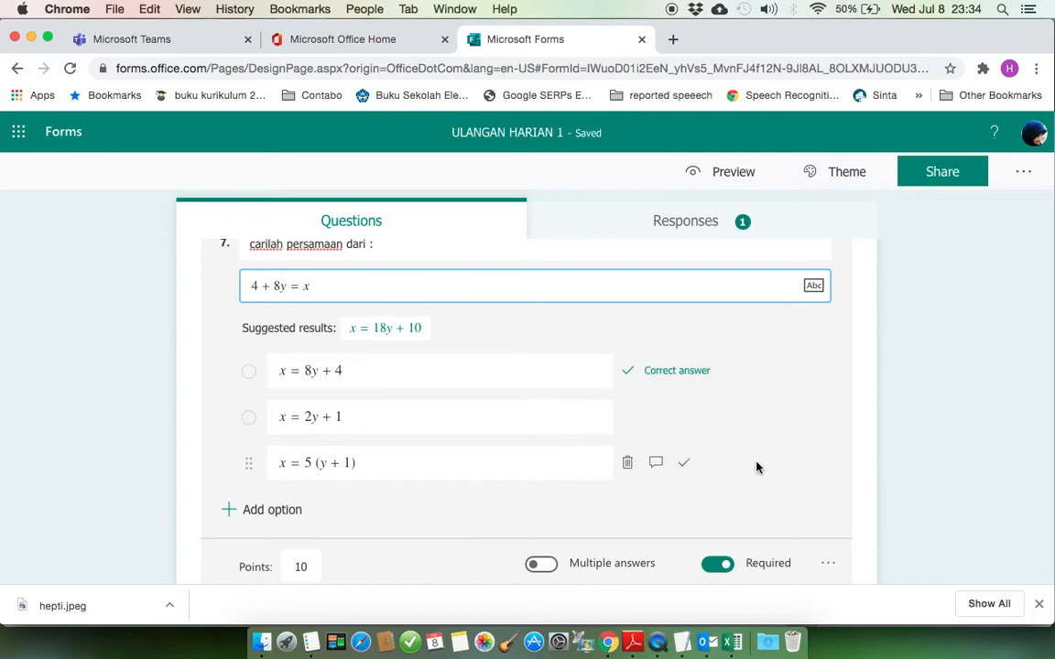
click(731, 174)
scroll(680, 371, down, 10)
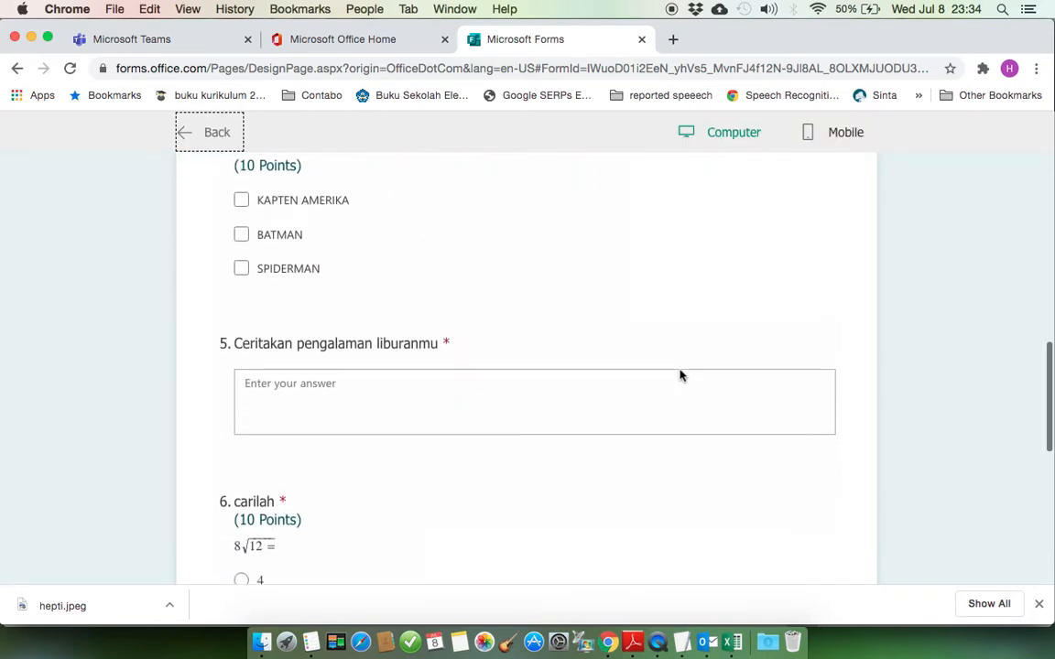
scroll(680, 370, down, 3)
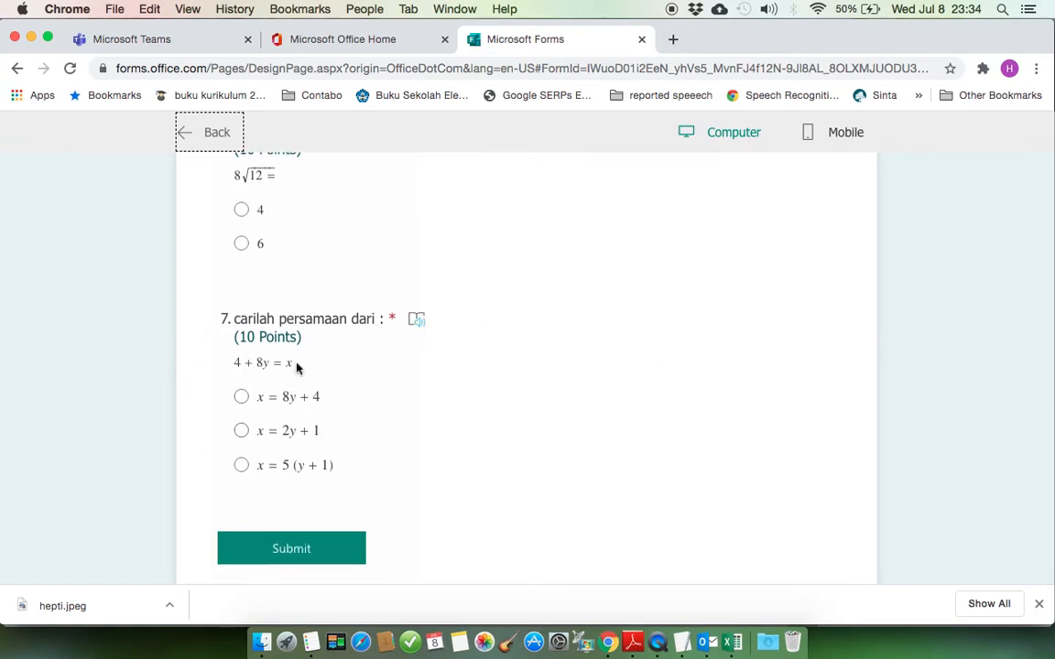
scroll(430, 280, up, 15)
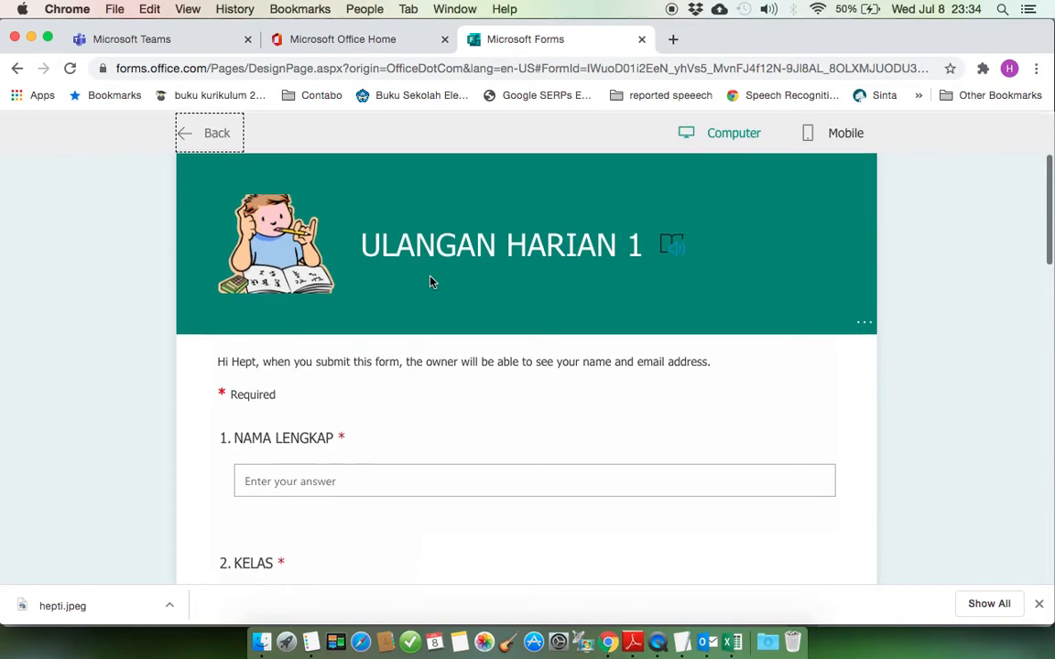
click(193, 133)
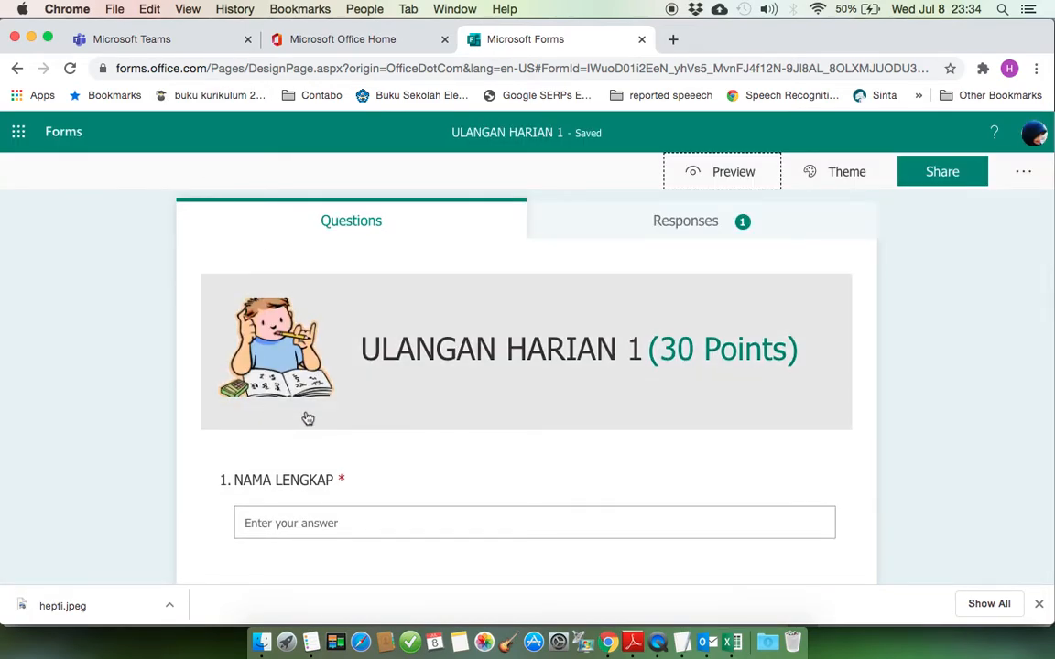
scroll(308, 418, down, 5)
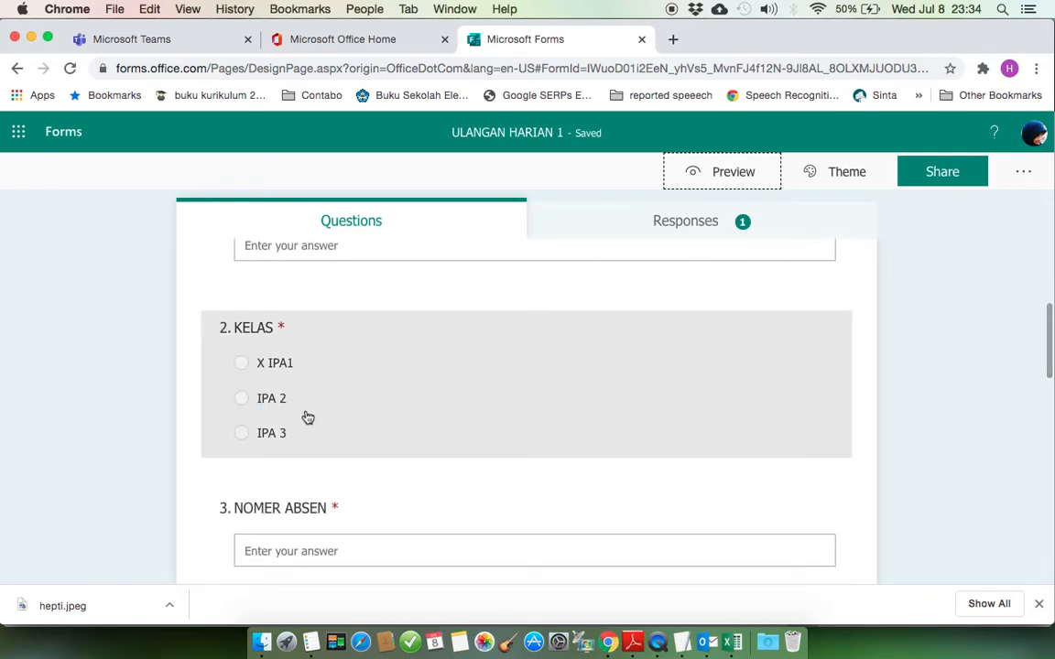
Apply the snowboarder illustration theme to the quiz and look over the questions with it
scroll(307, 418, down, 3)
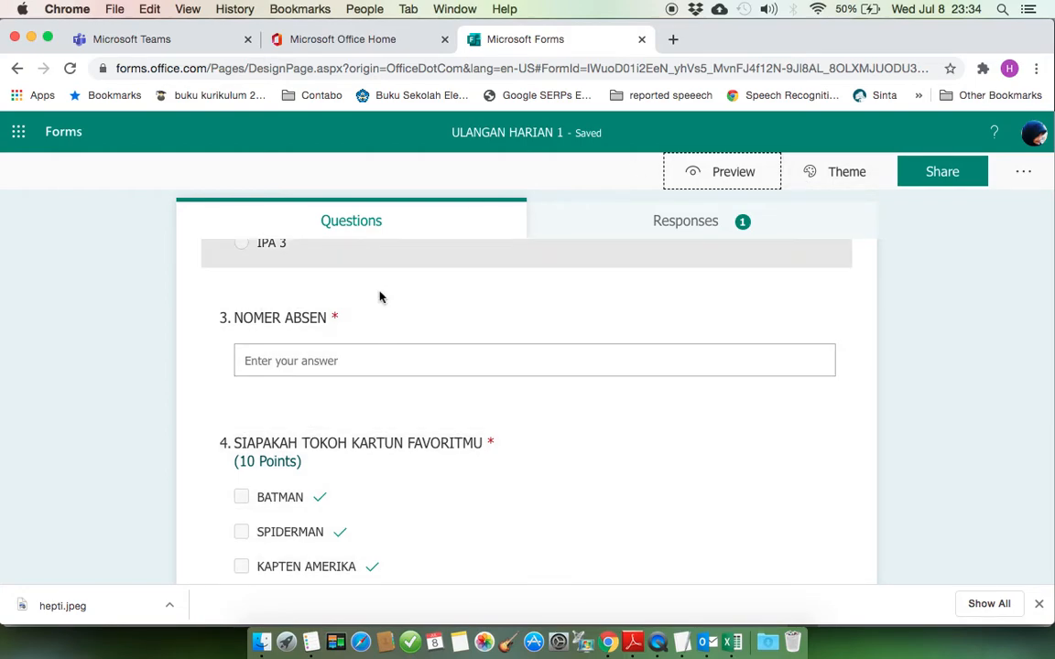
scroll(450, 458, up, 5)
scroll(449, 458, up, 2)
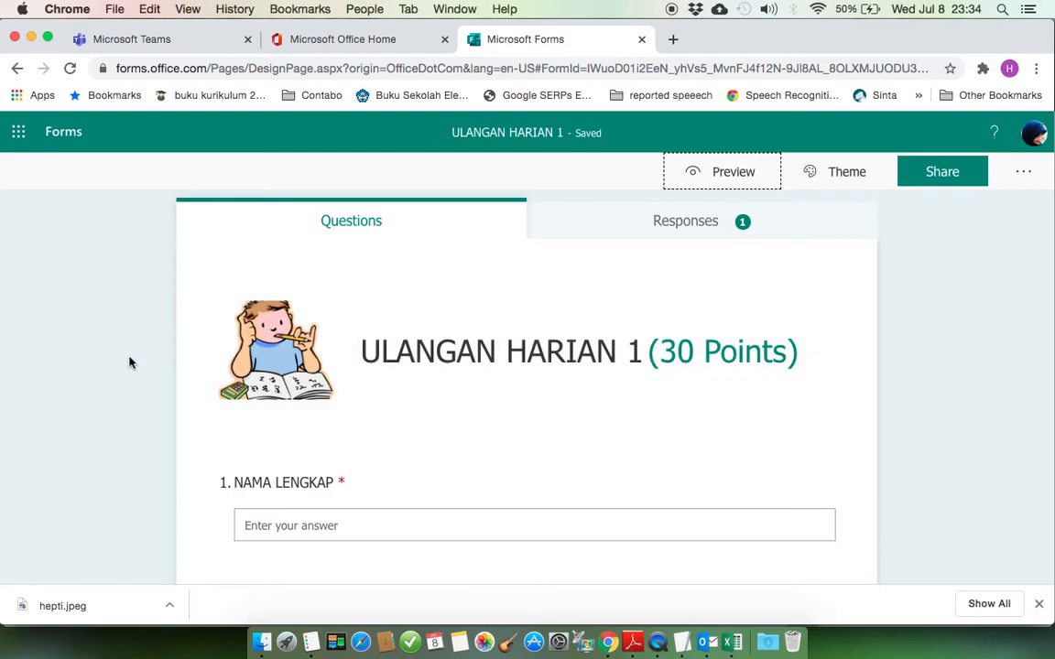
click(835, 174)
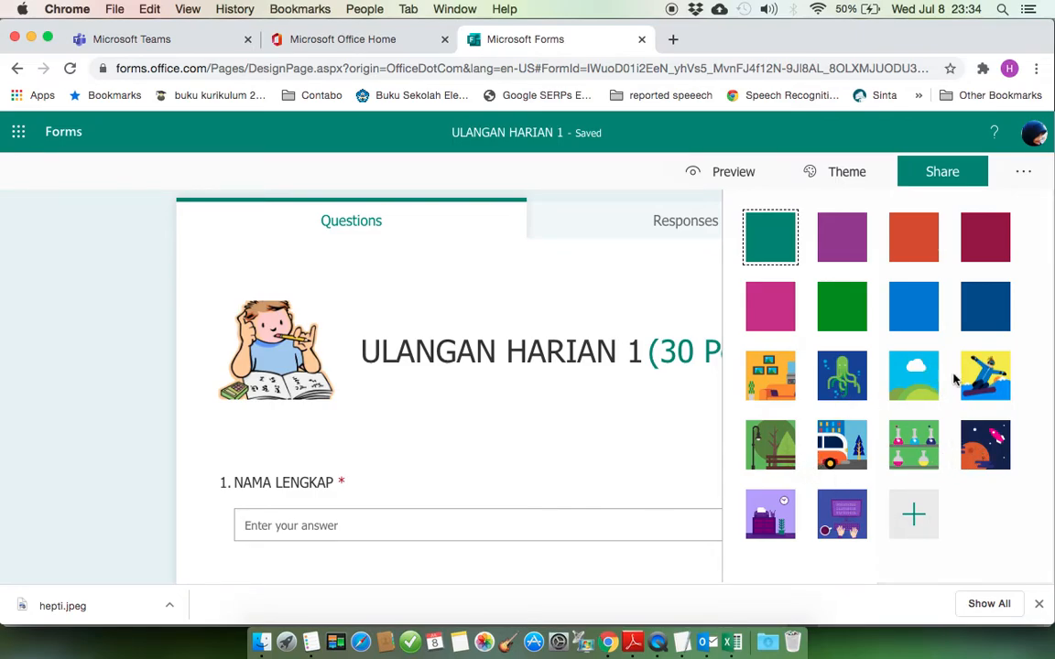
click(985, 375)
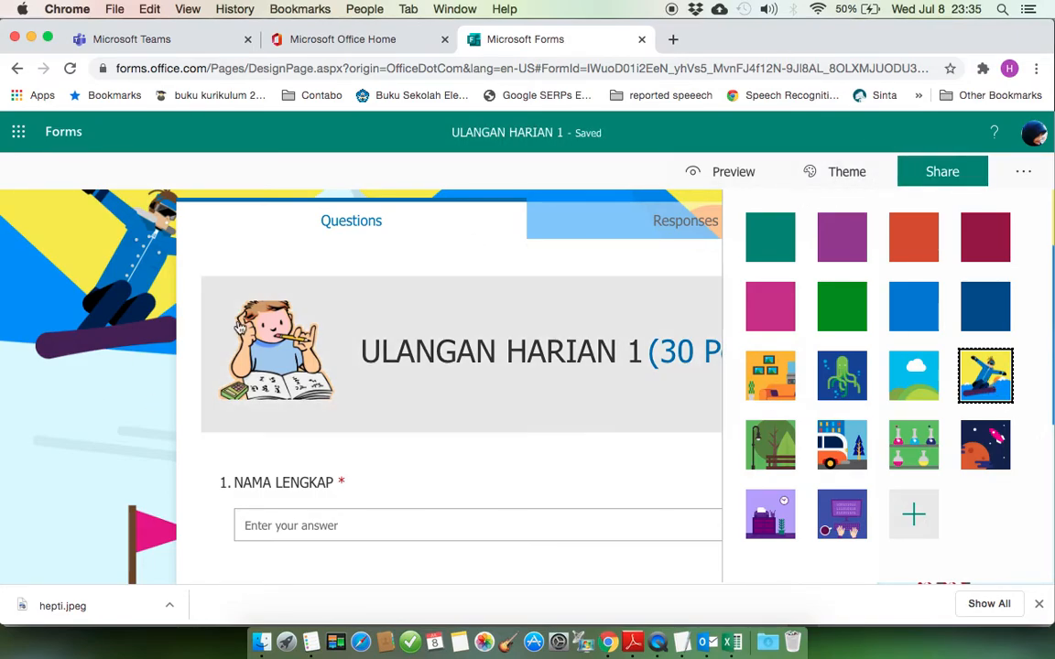
click(105, 343)
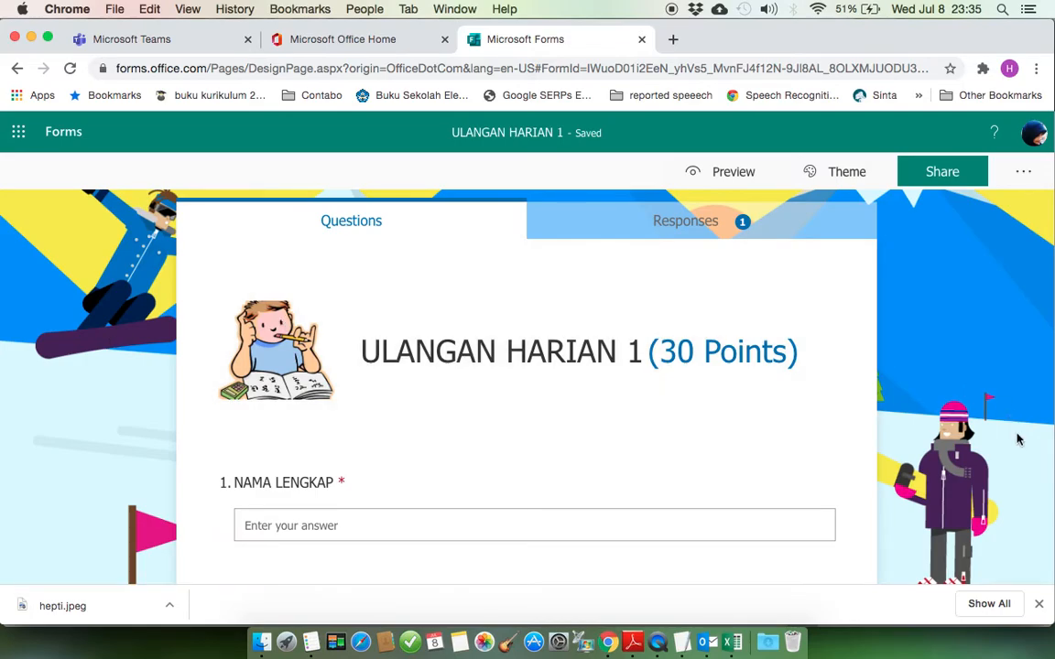
scroll(964, 446, down, 5)
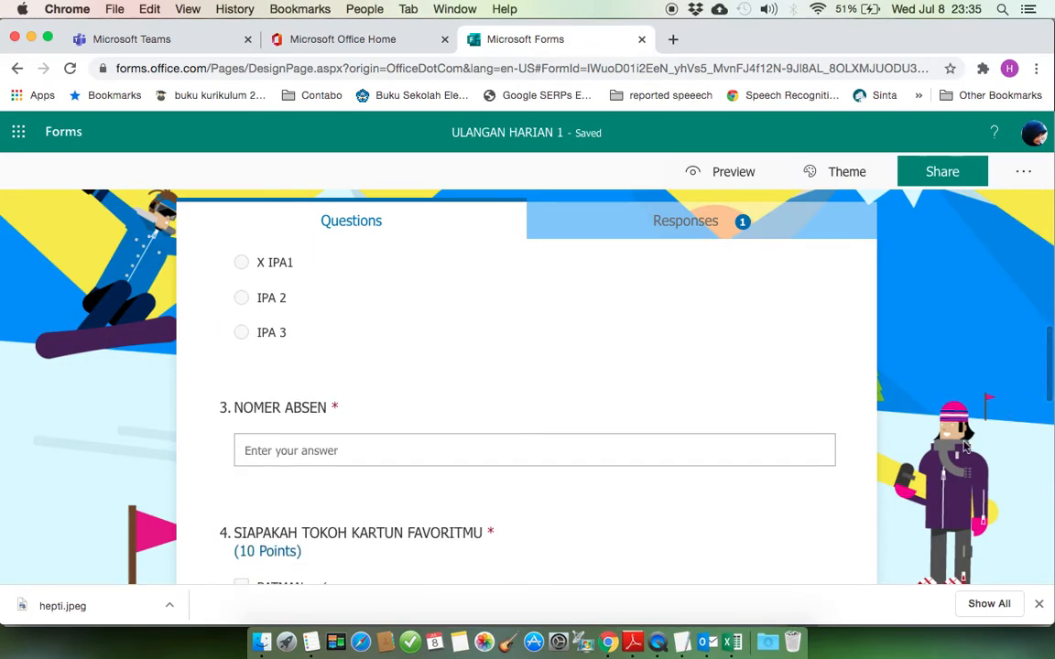
scroll(949, 348, up, 5)
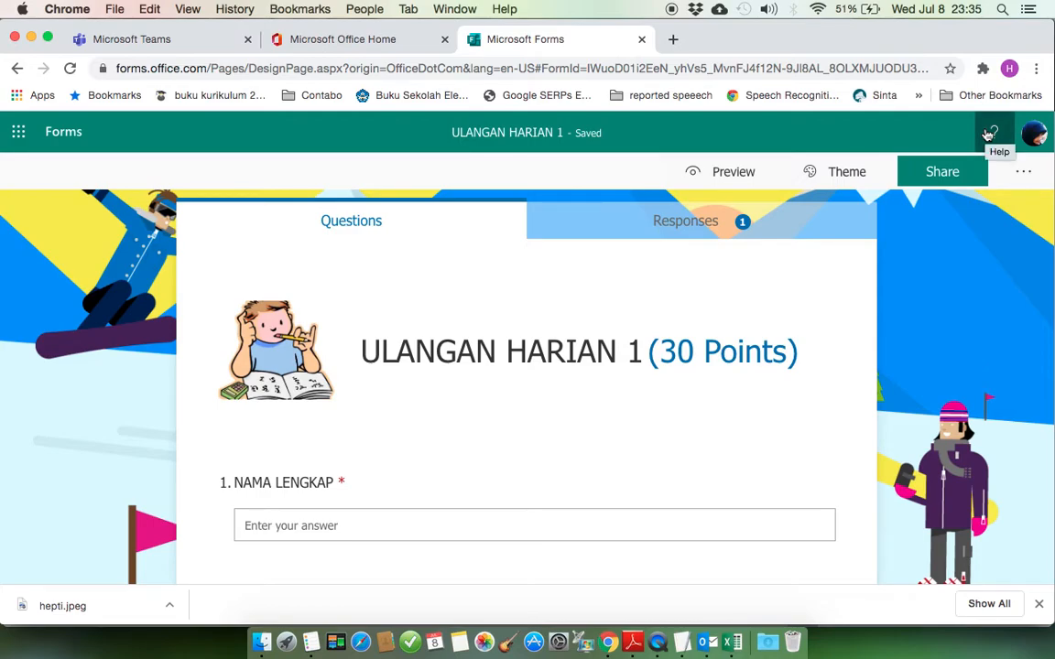
Open the quiz settings and switch off Show results automatically
click(1027, 173)
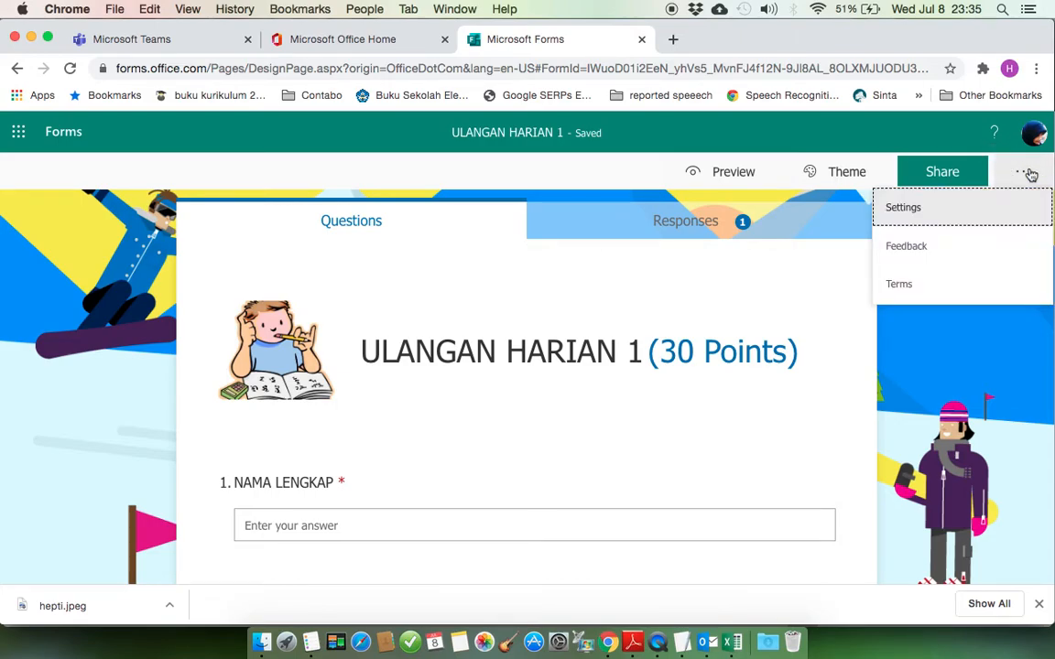
click(903, 210)
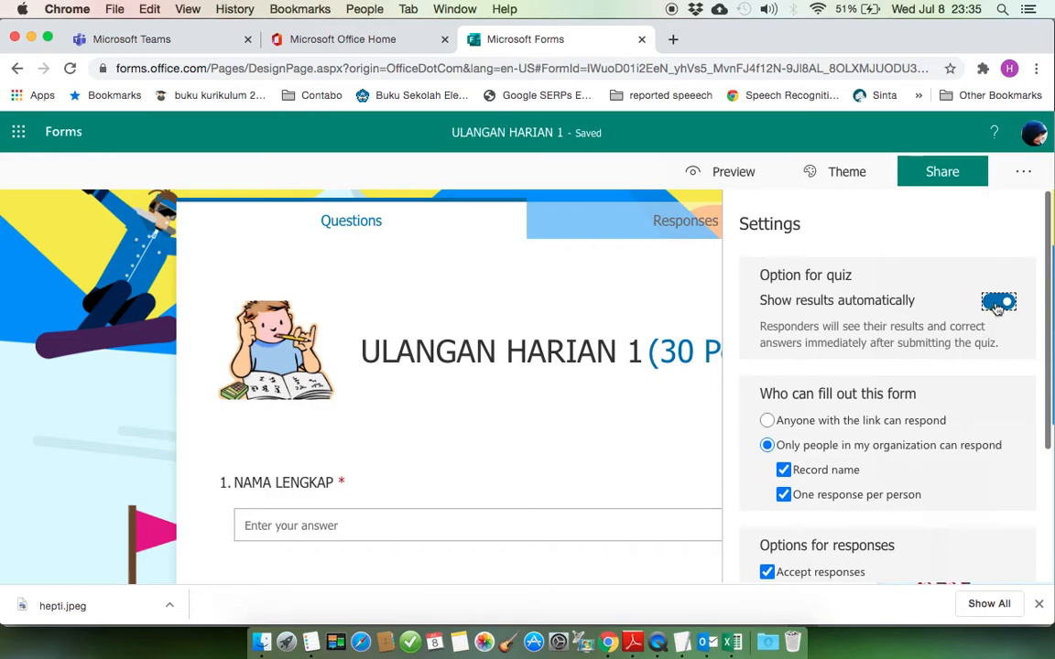
click(1001, 303)
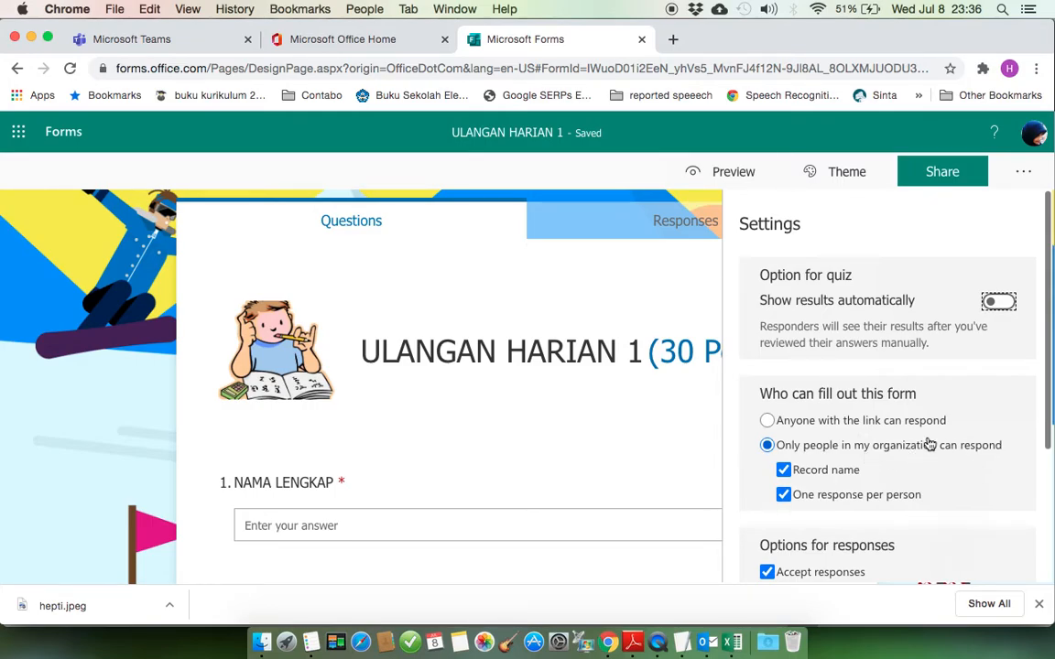
Disable One response per person and Record name for respondents, and enable both options again
scroll(963, 426, down, 1)
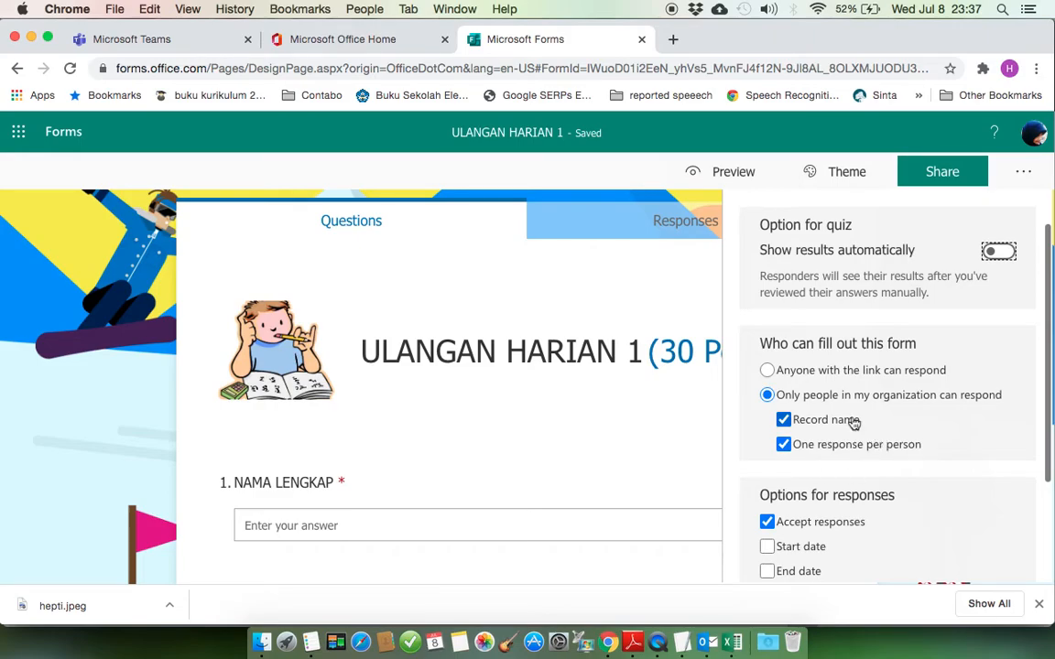
click(783, 445)
click(783, 420)
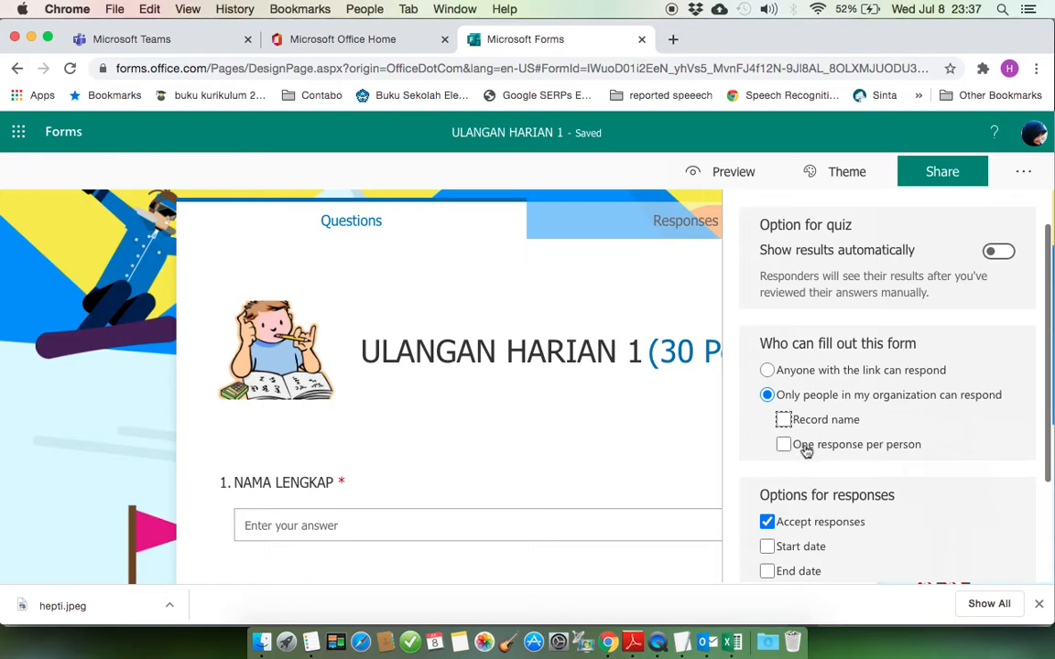
click(784, 445)
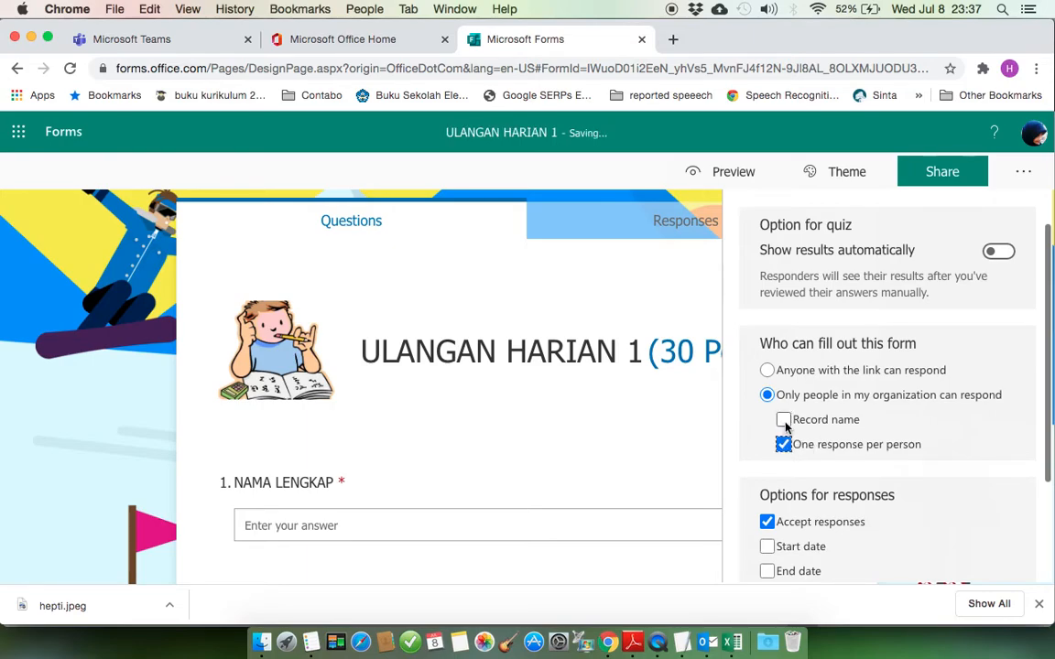
Stop accepting responses and write the message to recipients "maaf soal belum tersedia"
scroll(868, 449, down, 3)
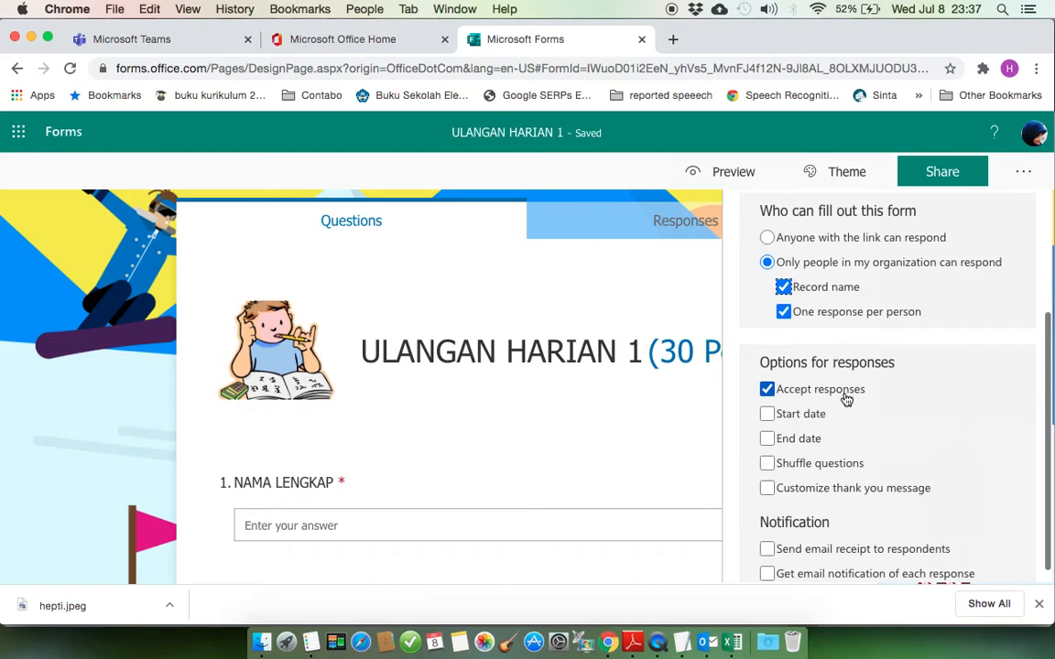
click(769, 391)
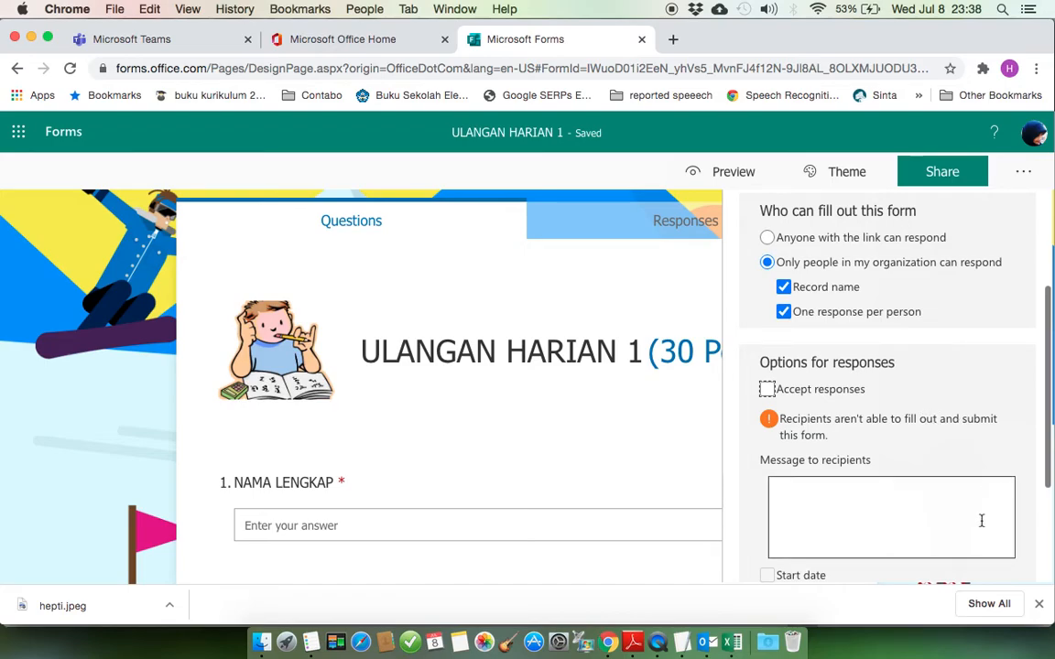
click(882, 500)
text(maa)
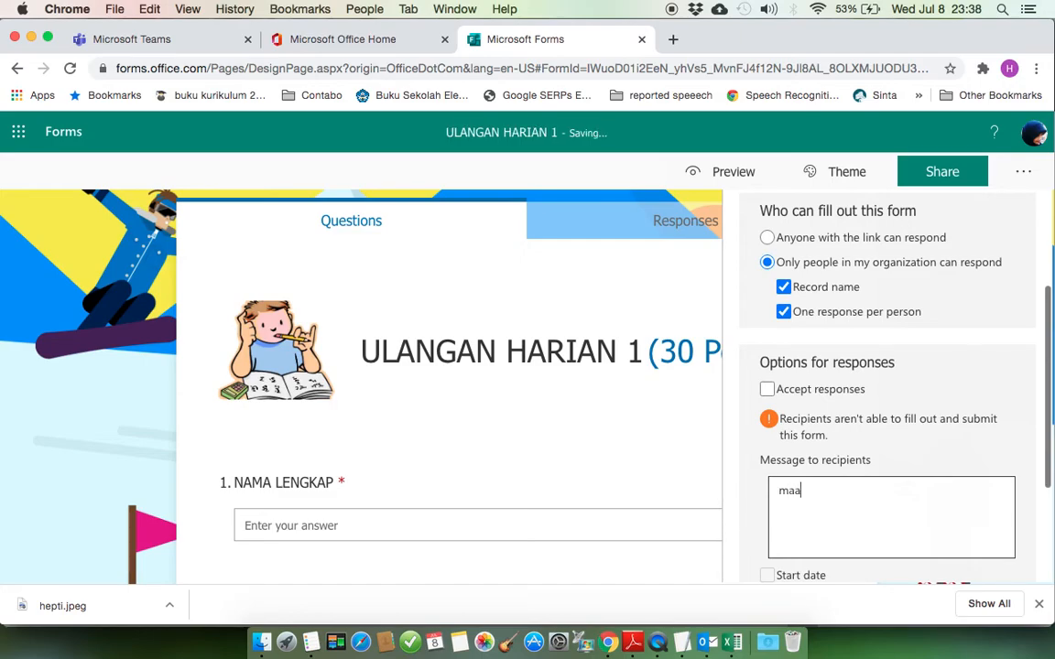
text(f soal belum tersedia)
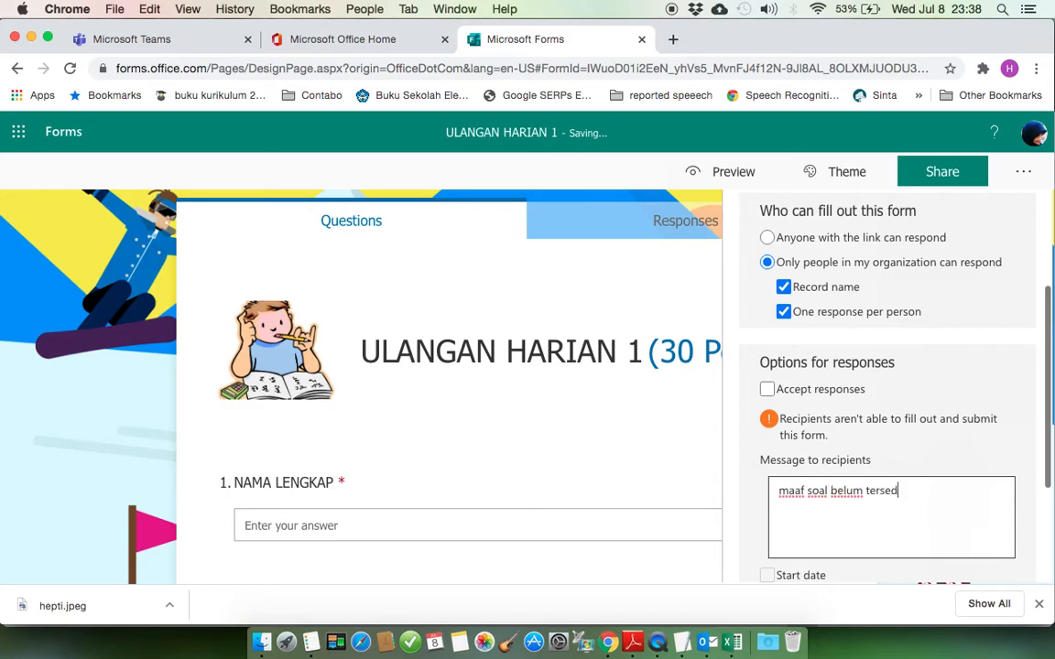
click(735, 539)
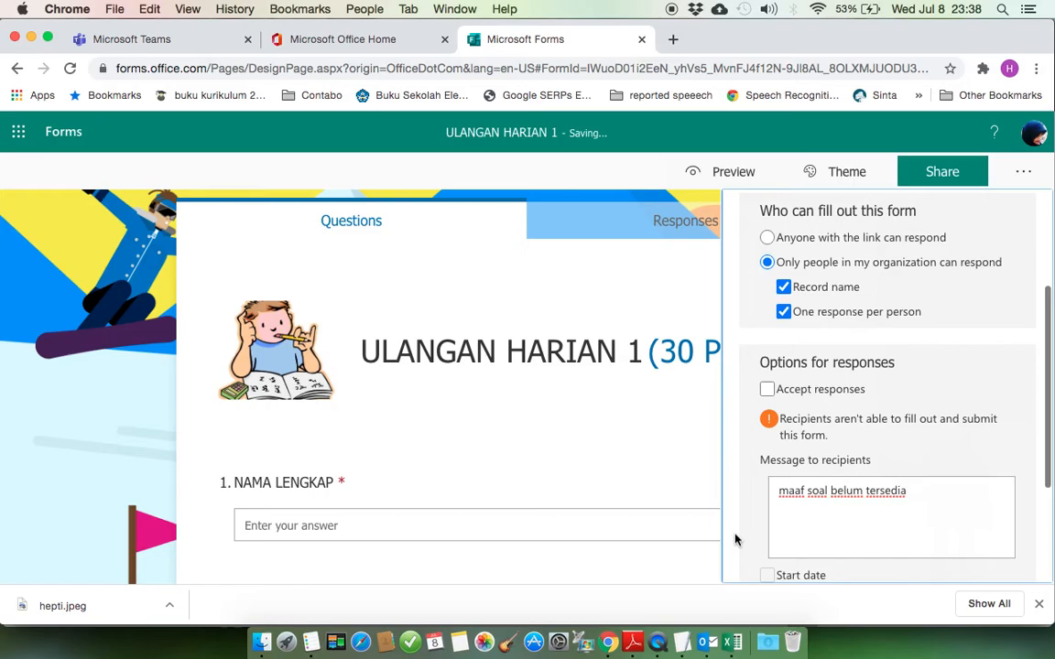
Preview the themed quiz with responses disabled and return to the question list
click(725, 171)
scroll(642, 257, down, 5)
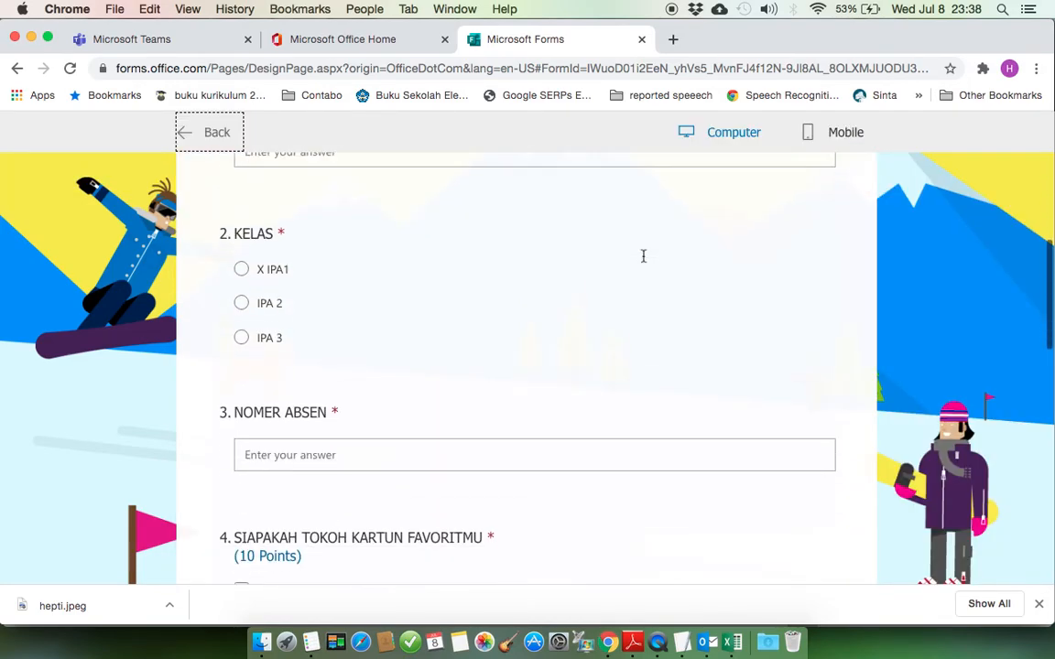
scroll(643, 261, up, 5)
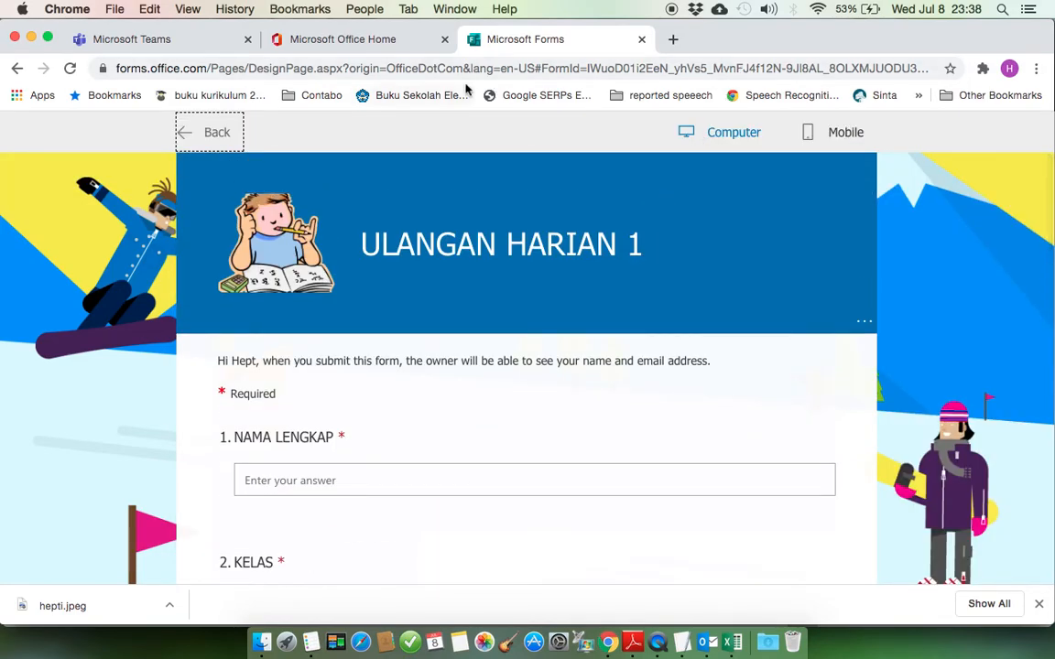
click(212, 133)
Reopen the quiz settings and enable Accept responses again
click(1025, 172)
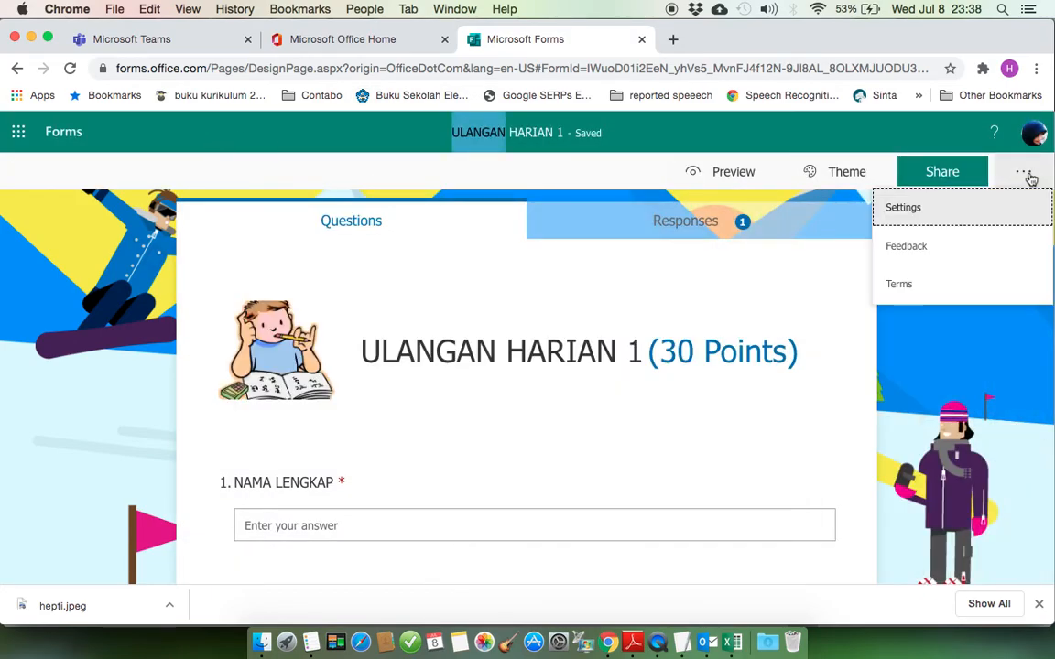
click(927, 218)
scroll(884, 384, down, 4)
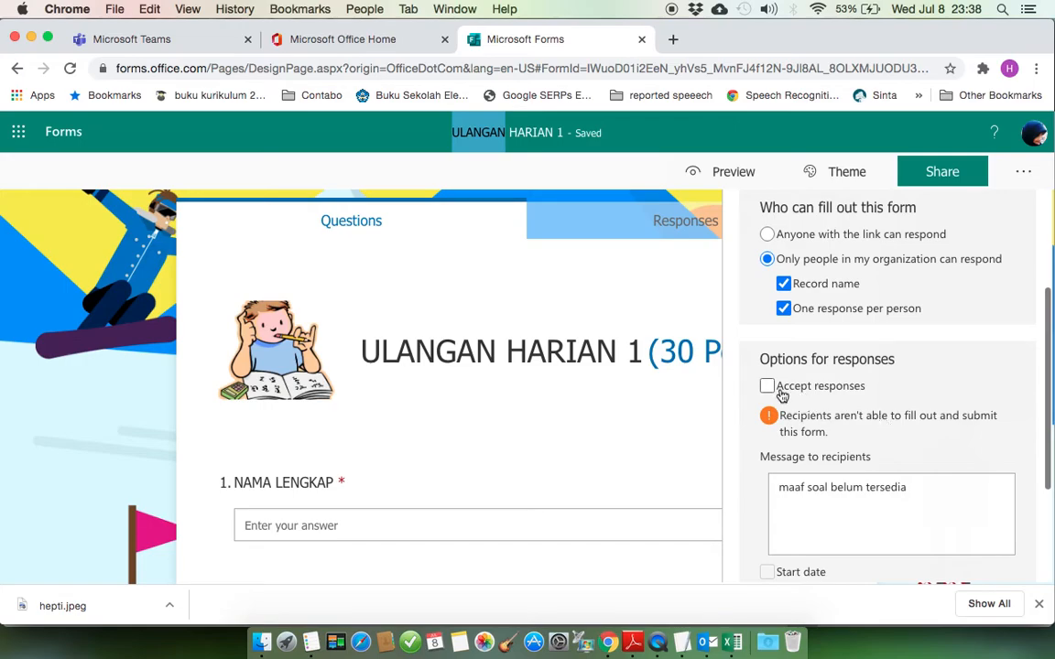
click(767, 386)
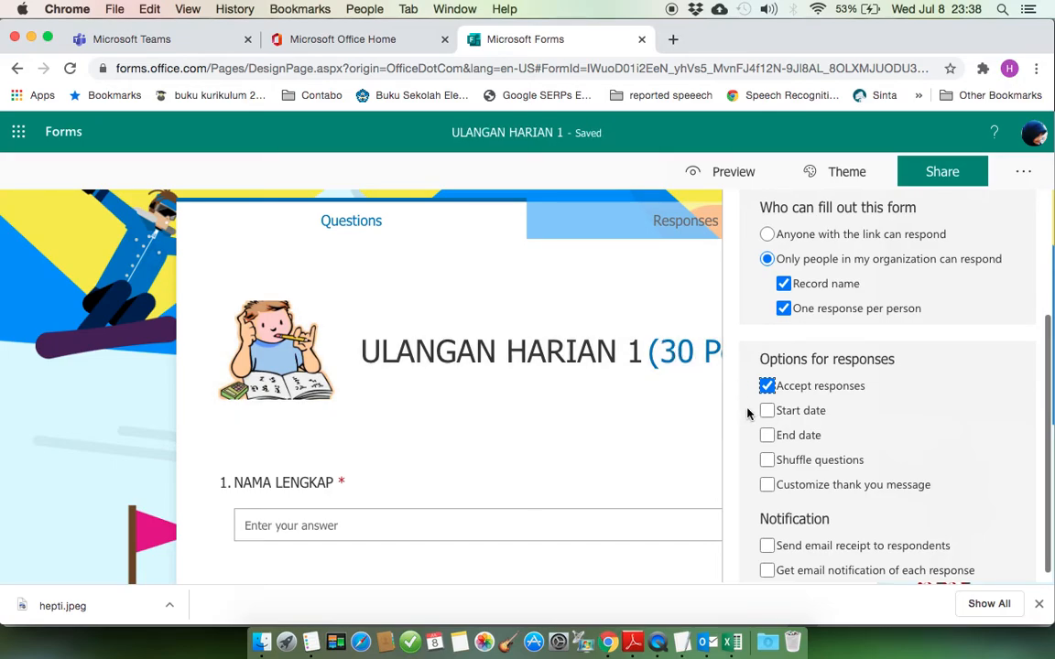
Enable a start date of 7/9/2020 at 12:00 AM and an end date of 7/9/2020 at 1:00 AM
click(767, 411)
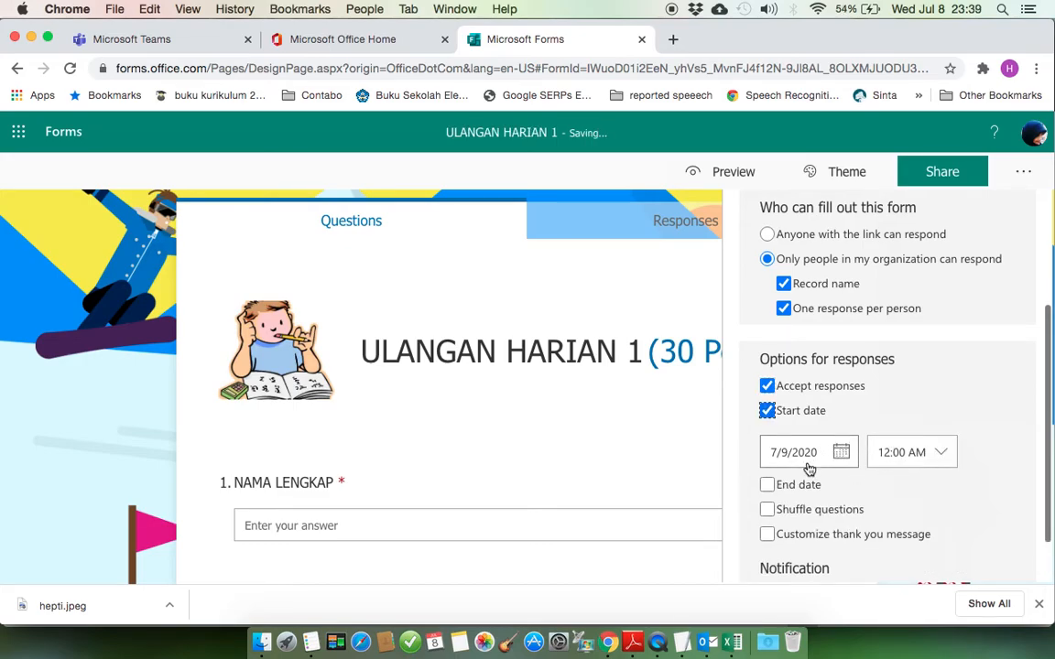
click(767, 485)
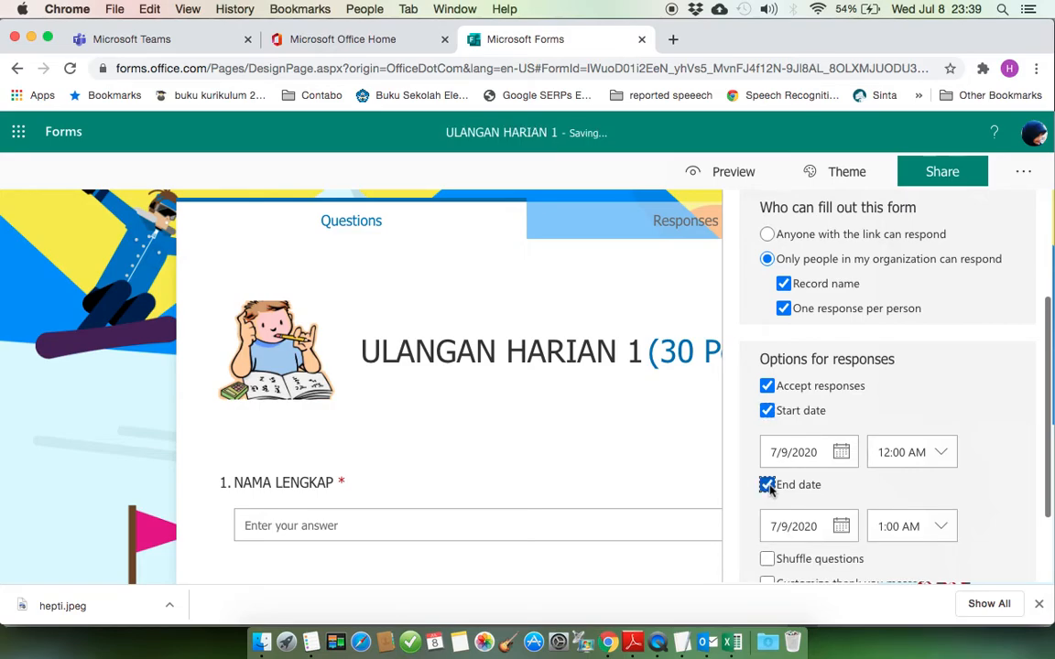
scroll(828, 496, down, 1)
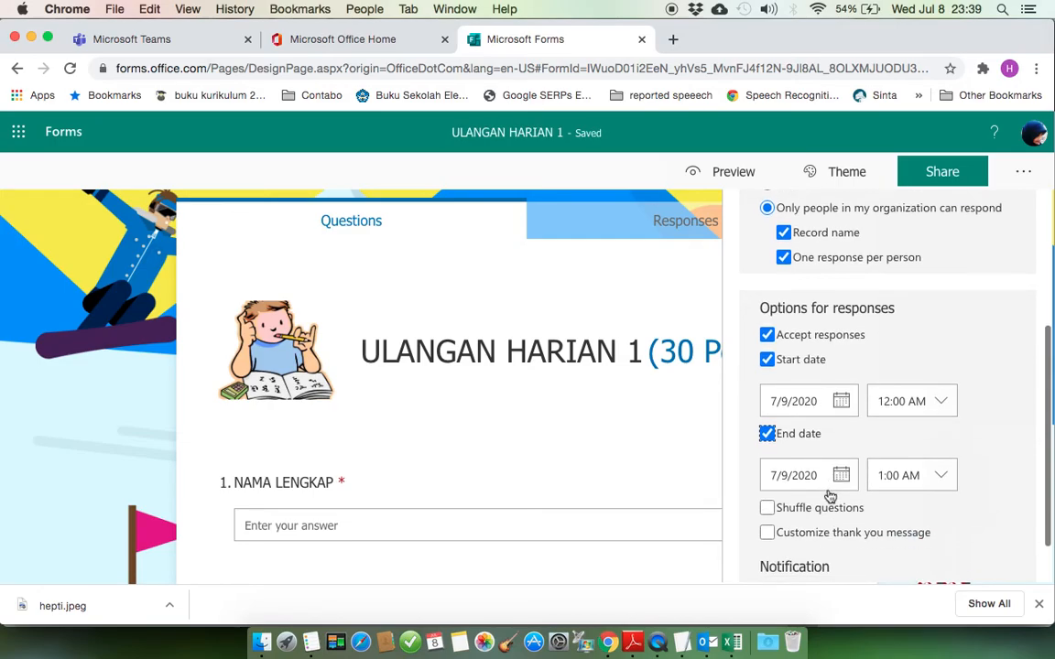
scroll(829, 496, down, 1)
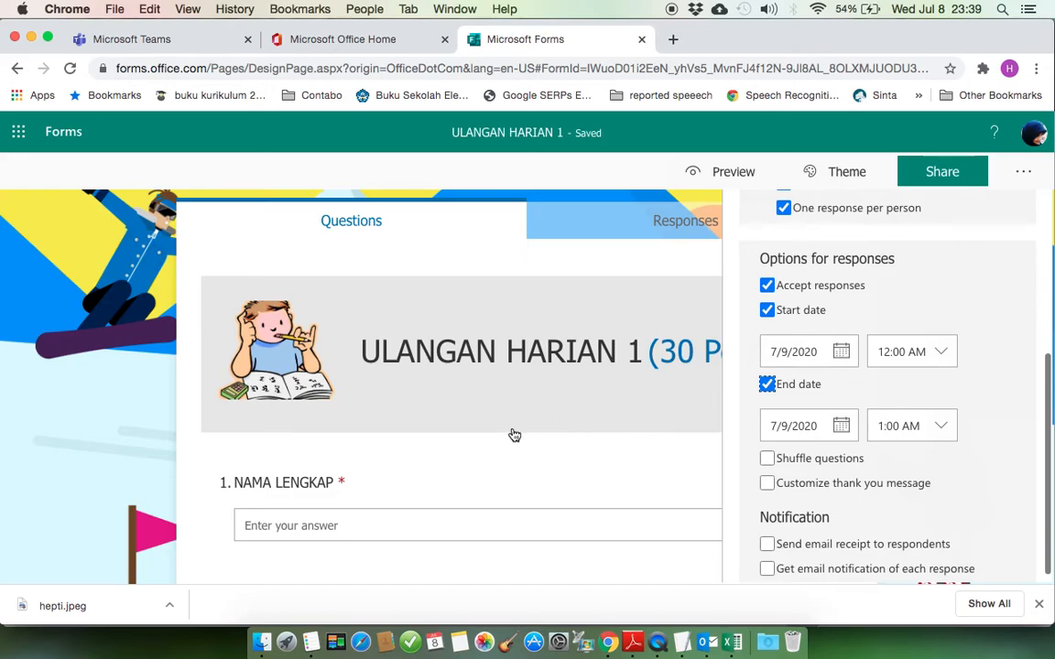
Enable Shuffle questions for the quiz with the All questions option
scroll(512, 433, down, 5)
scroll(514, 435, down, 1)
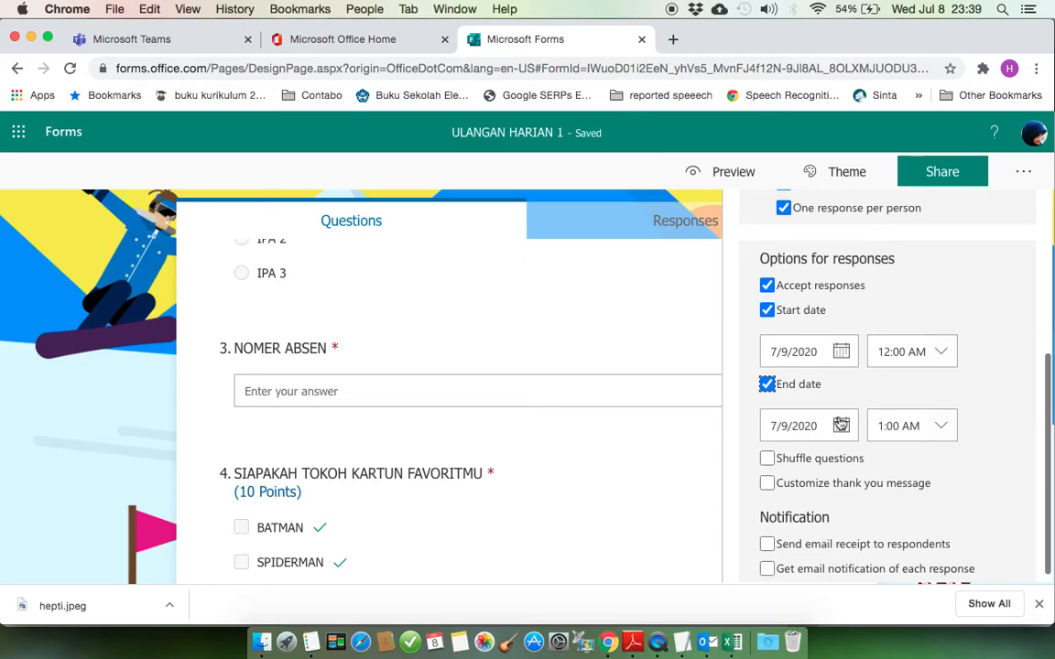
click(767, 459)
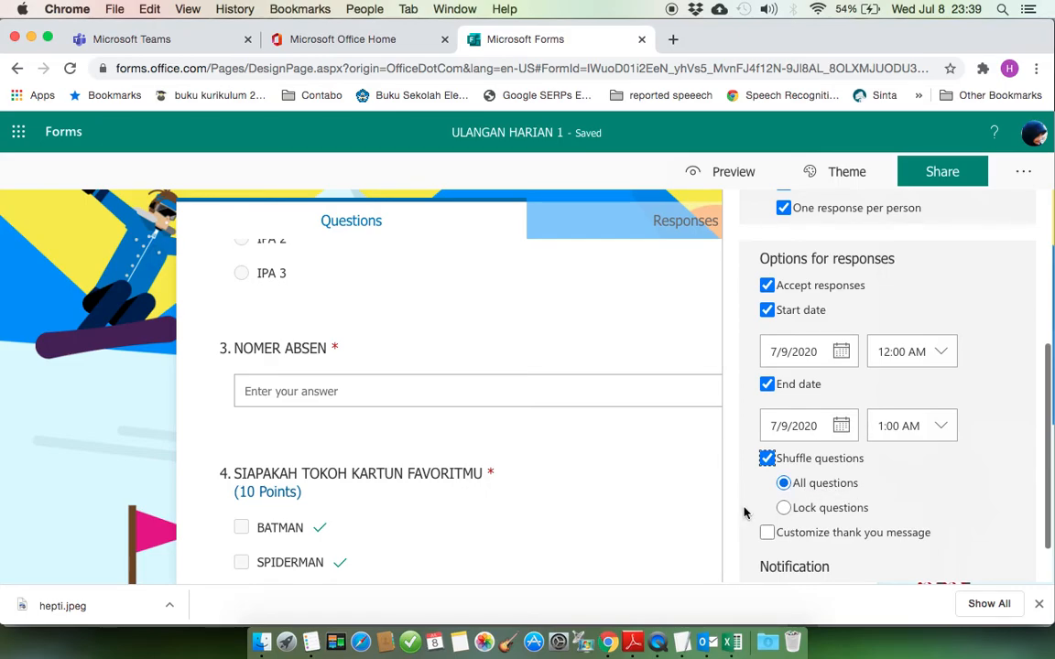
Look through the identity questions 1 to 3 and the questions after them, considering the effect of shuffling
scroll(590, 429, up, 5)
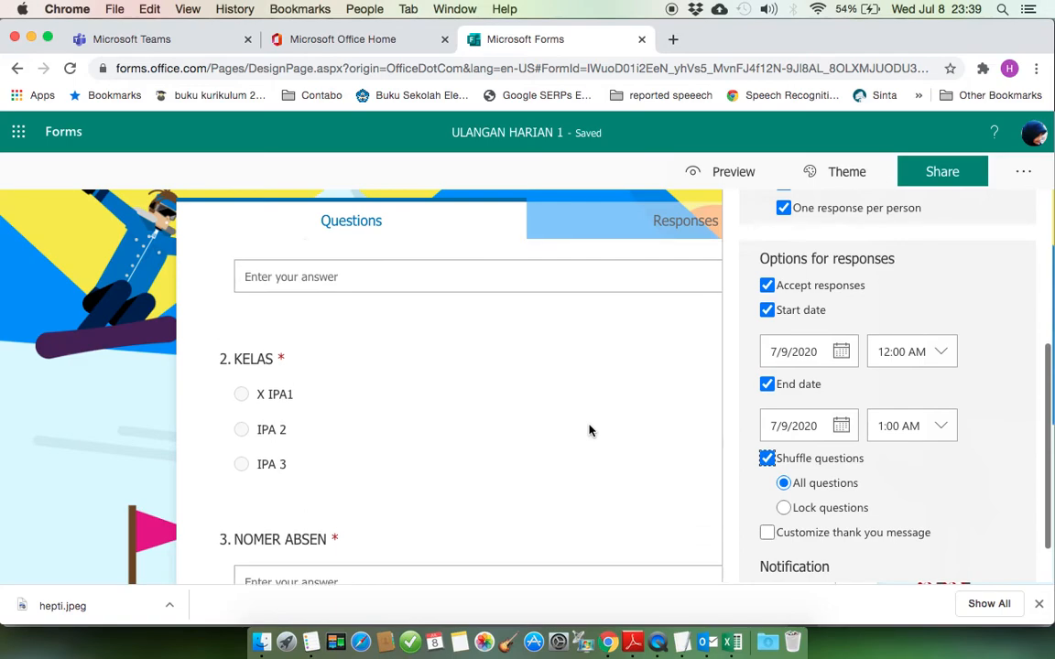
scroll(591, 431, up, 1)
scroll(590, 431, down, 8)
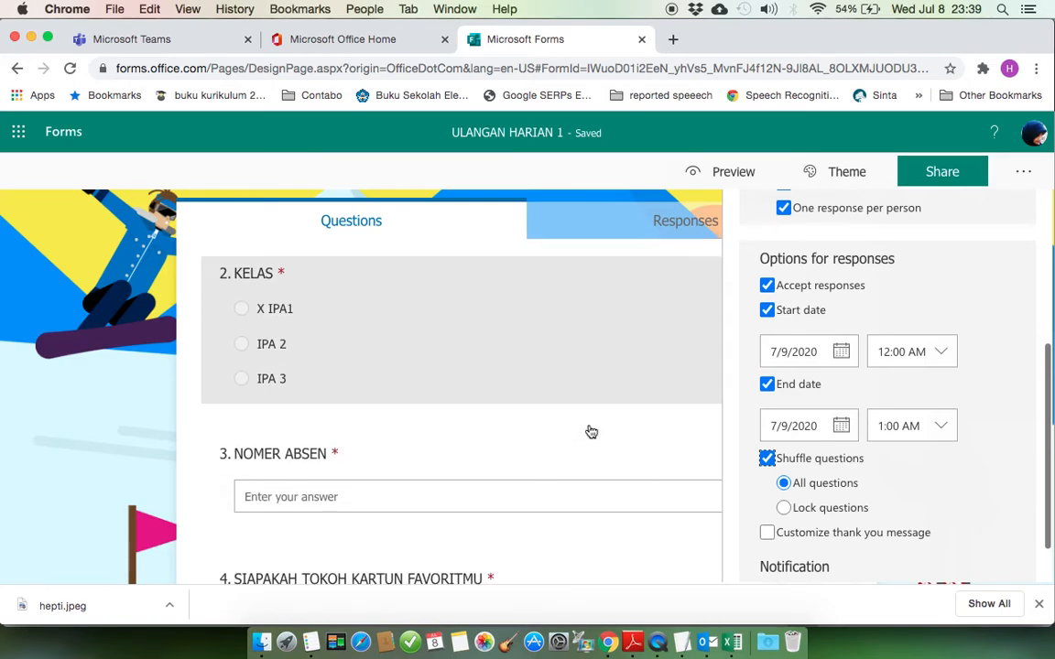
scroll(590, 431, down, 3)
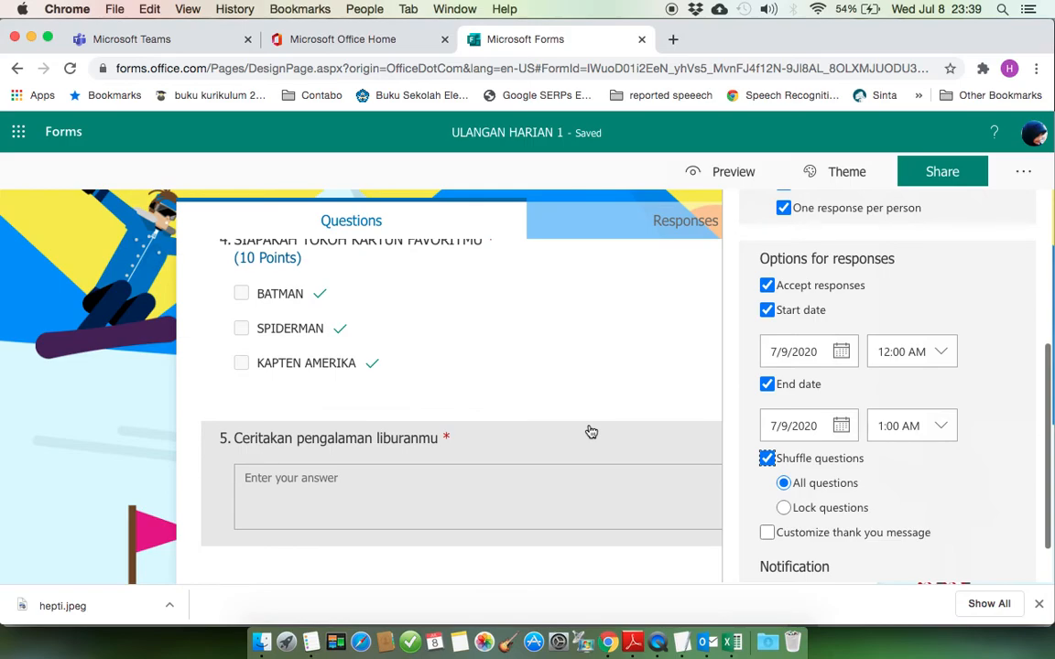
scroll(478, 337, up, 8)
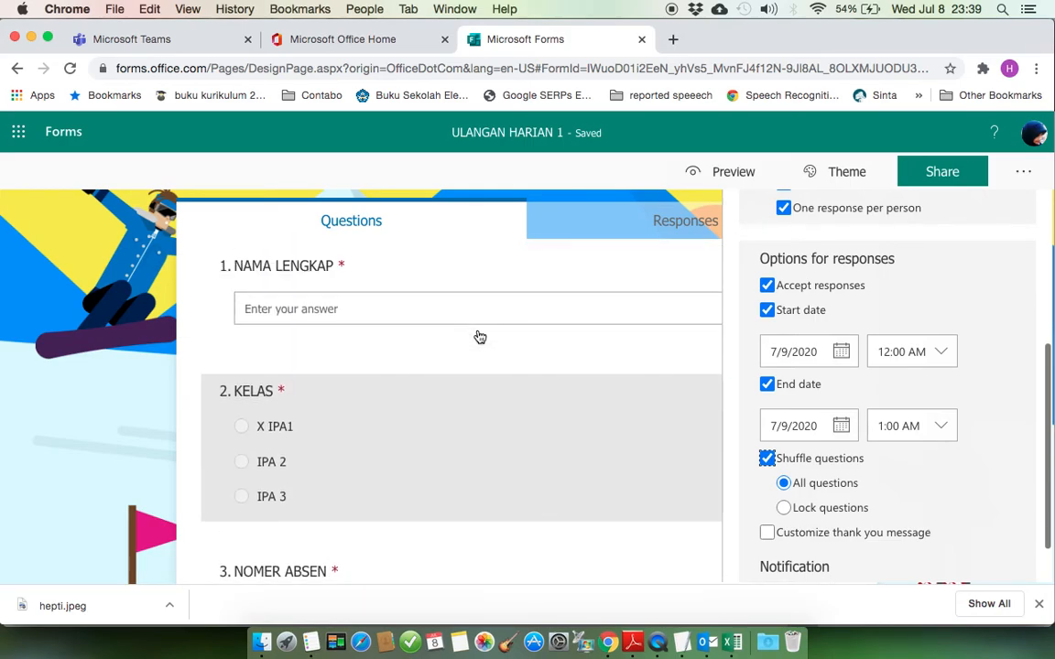
scroll(478, 337, up, 3)
scroll(358, 477, down, 3)
scroll(359, 477, down, 10)
scroll(358, 475, up, 12)
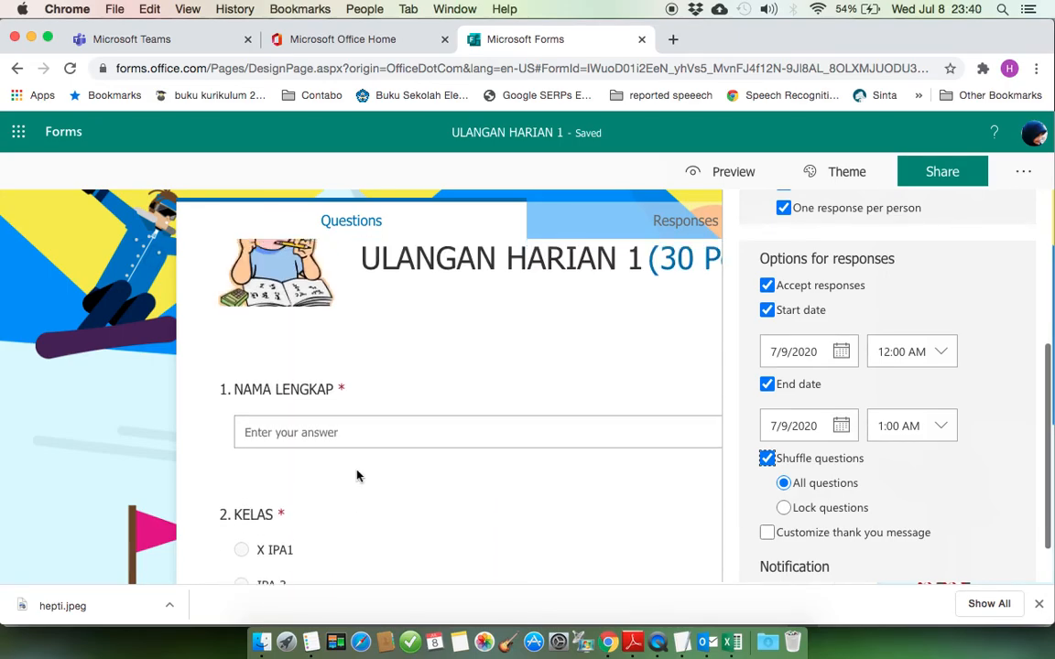
scroll(358, 475, down, 5)
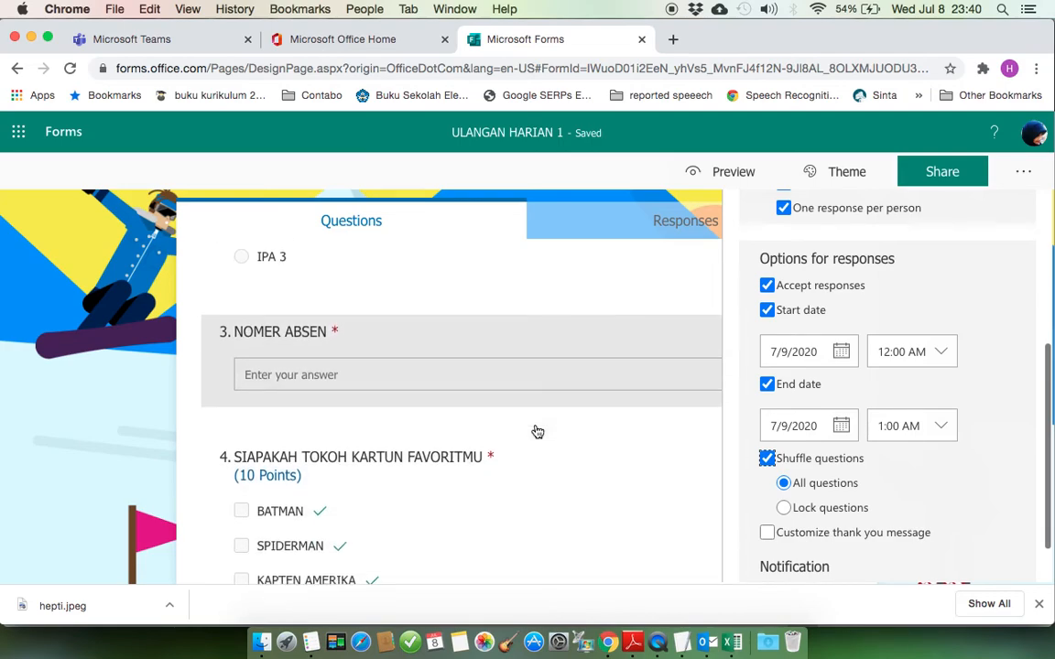
Switch question shuffling to the Lock questions option and lock questions 1 to 3
scroll(536, 430, up, 4)
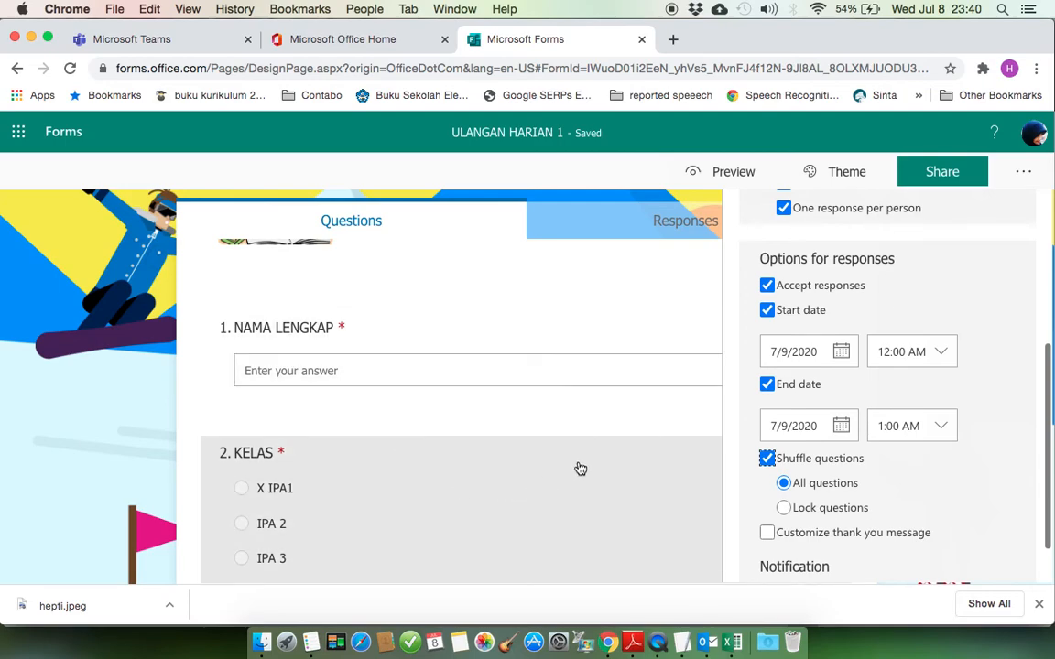
click(813, 510)
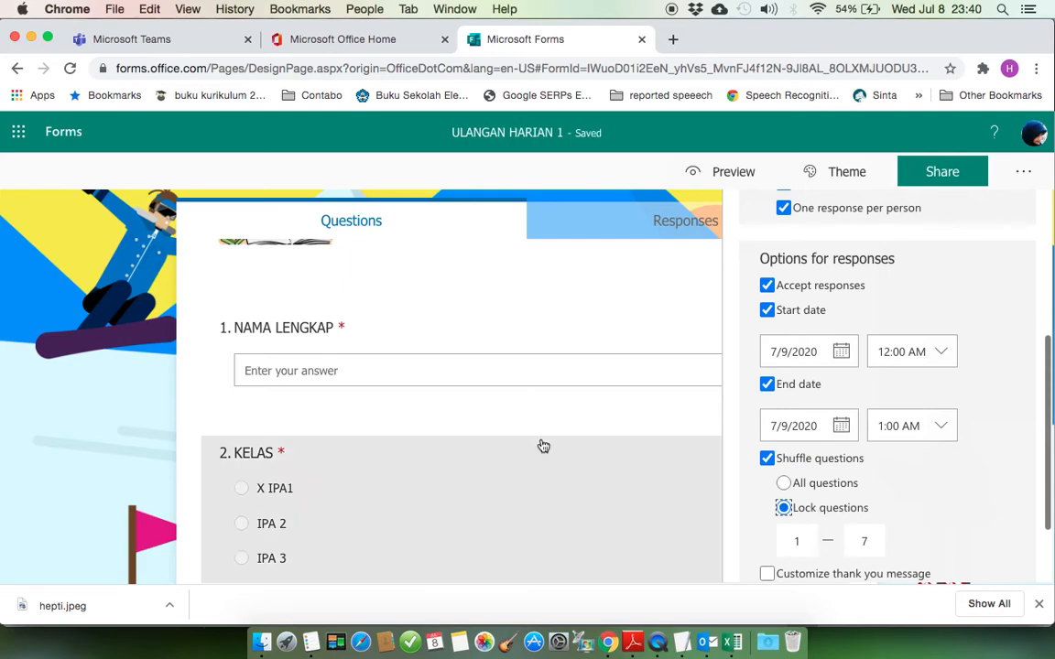
scroll(511, 439, down, 3)
scroll(511, 438, up, 1)
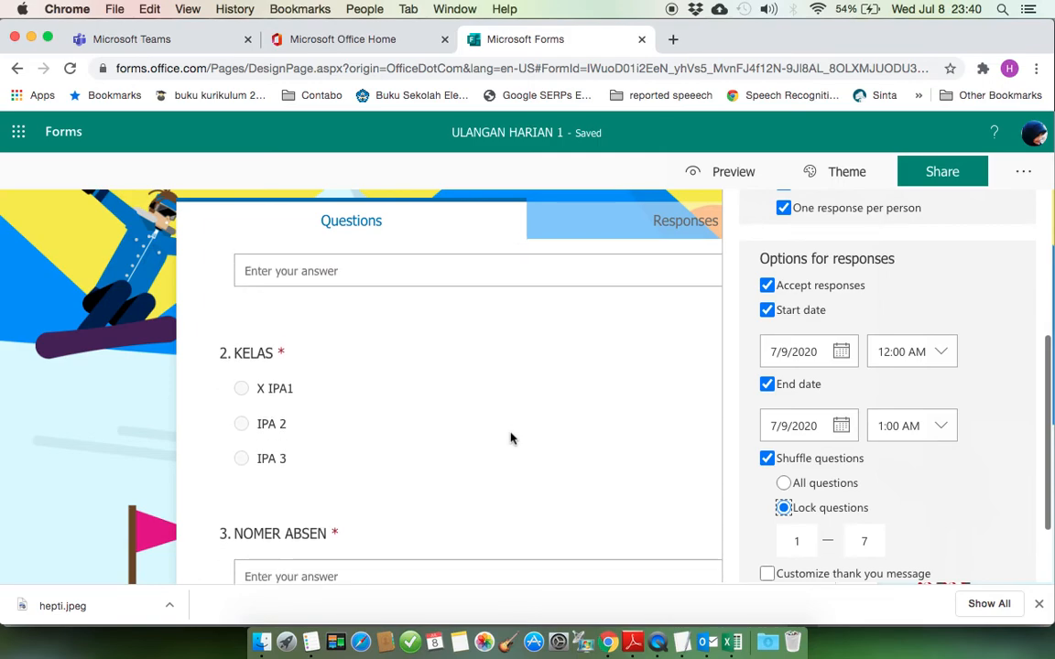
click(879, 541)
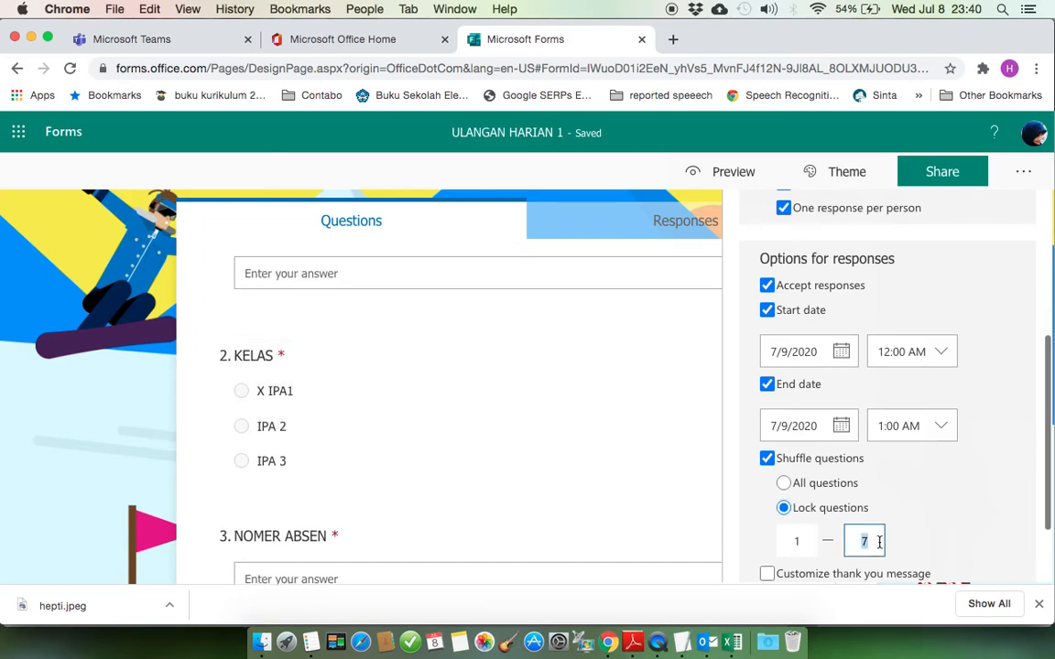
text(3)
Disable both the start date and the end date in the quiz's response options
scroll(937, 513, down, 2)
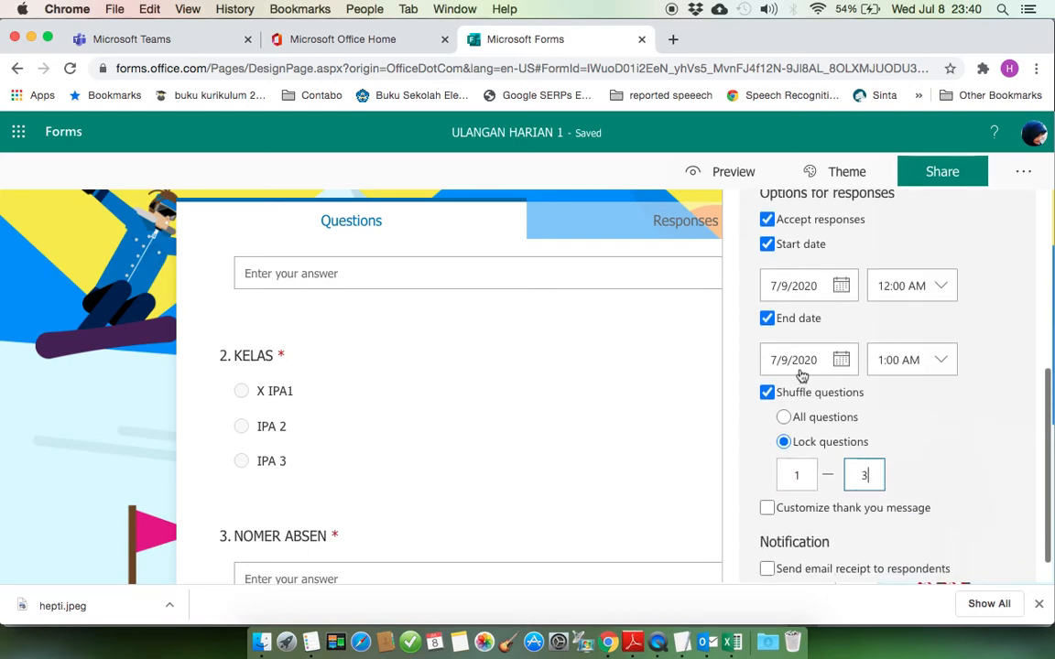
click(767, 245)
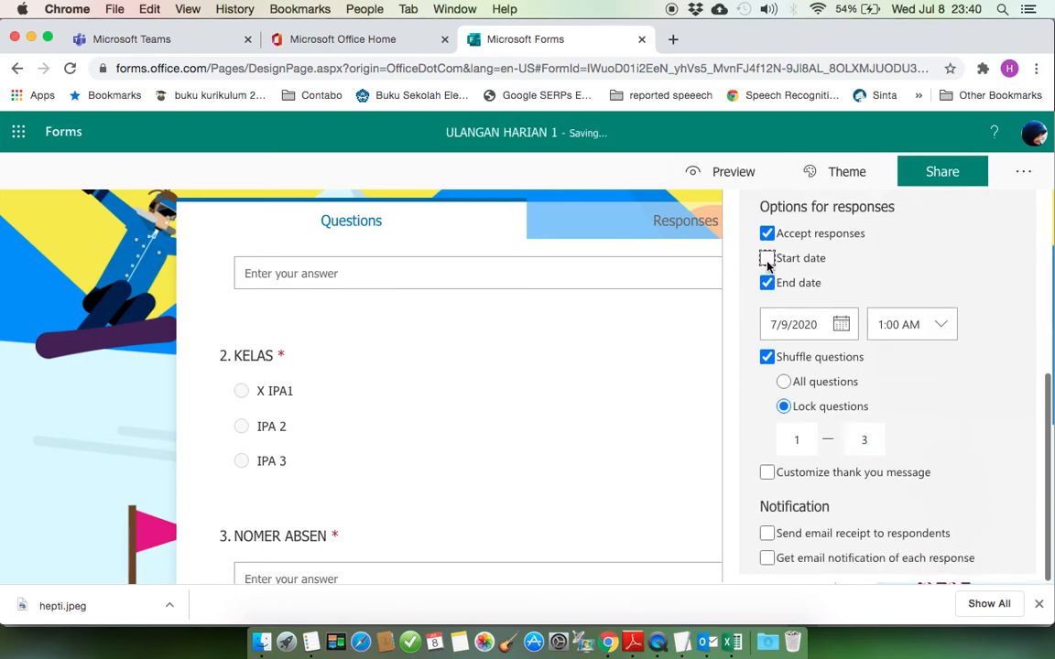
click(767, 284)
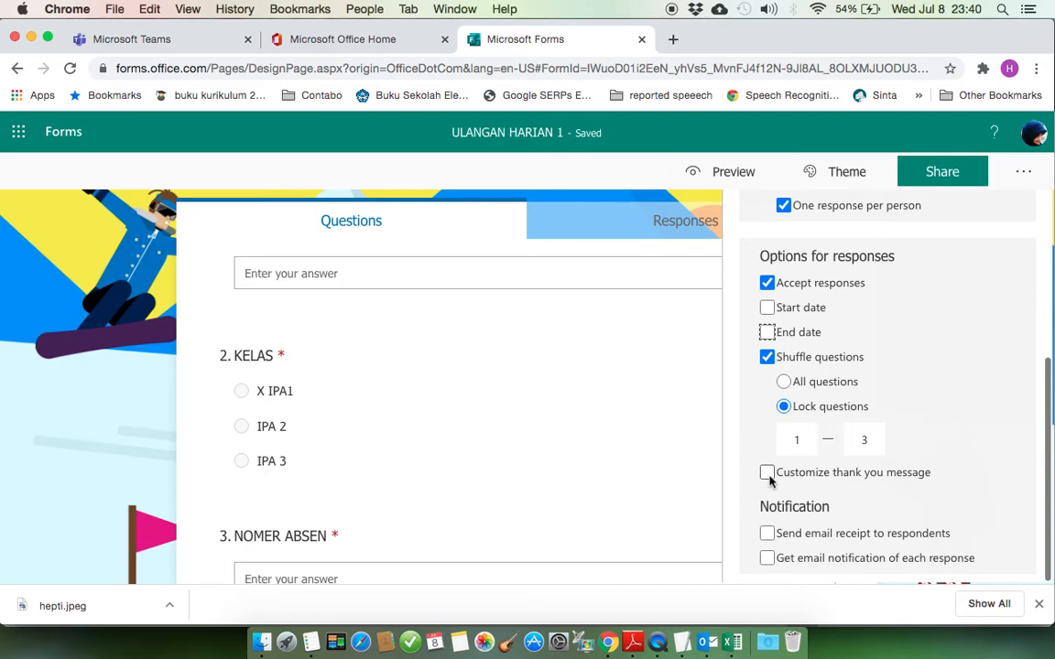
Enable the customized thank you message and replace its default text with "selamat anda sudah mengerjakan"
click(767, 472)
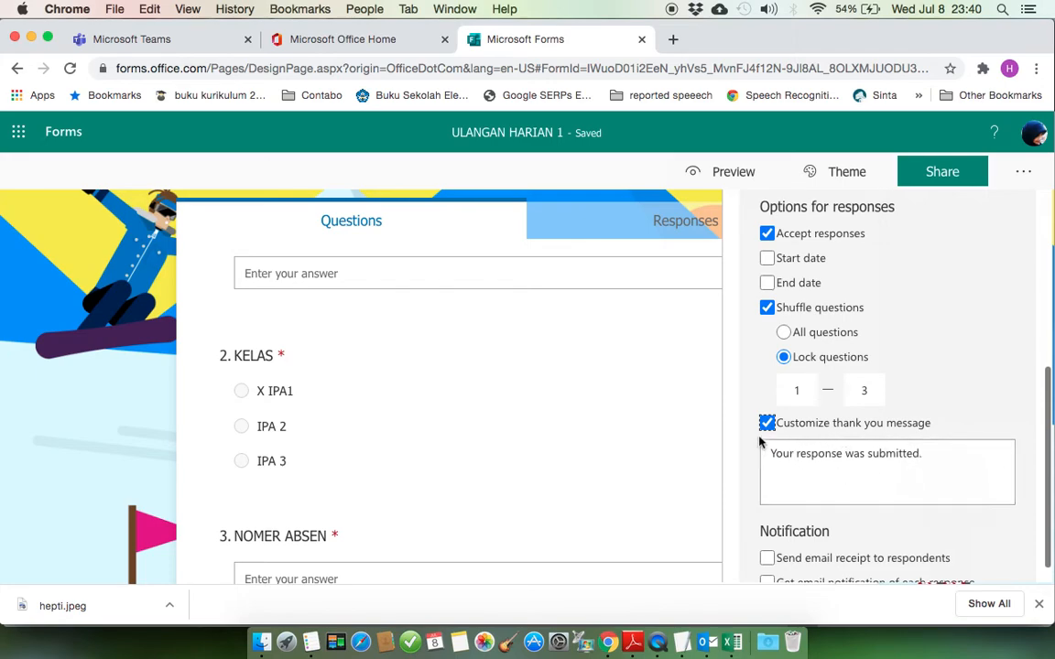
drag(926, 452, 770, 463)
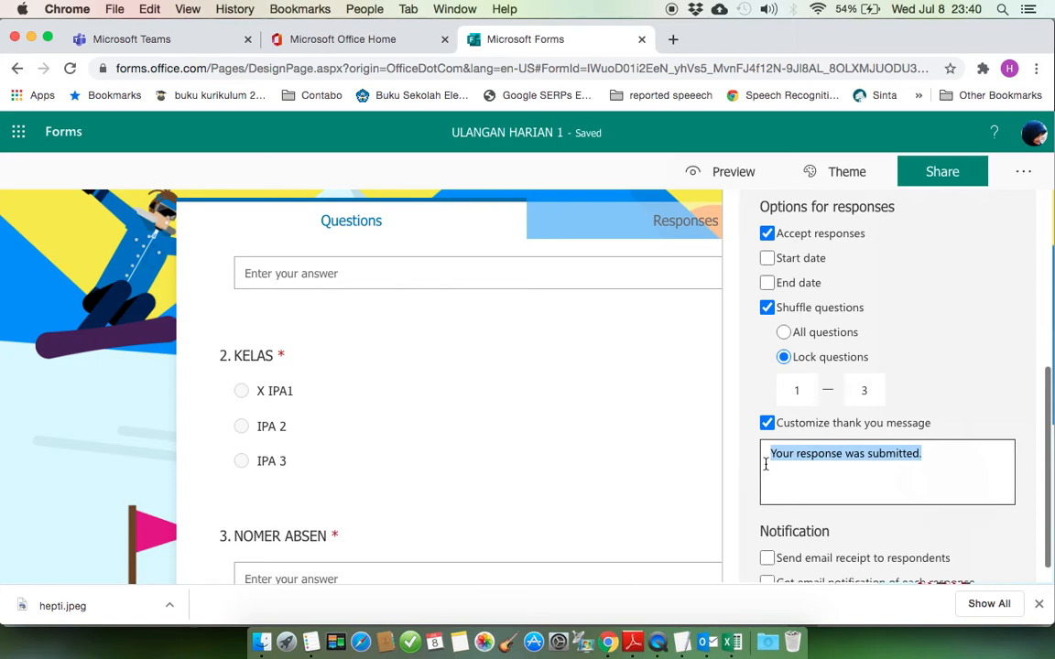
text(se)
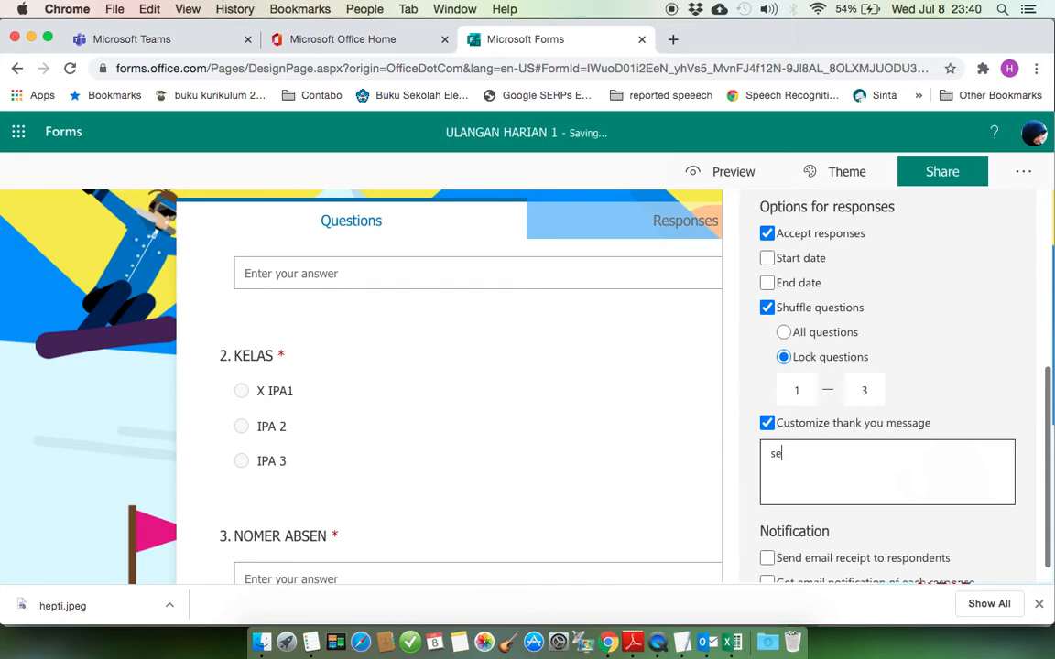
text(lamat anda sudah mengerjakan)
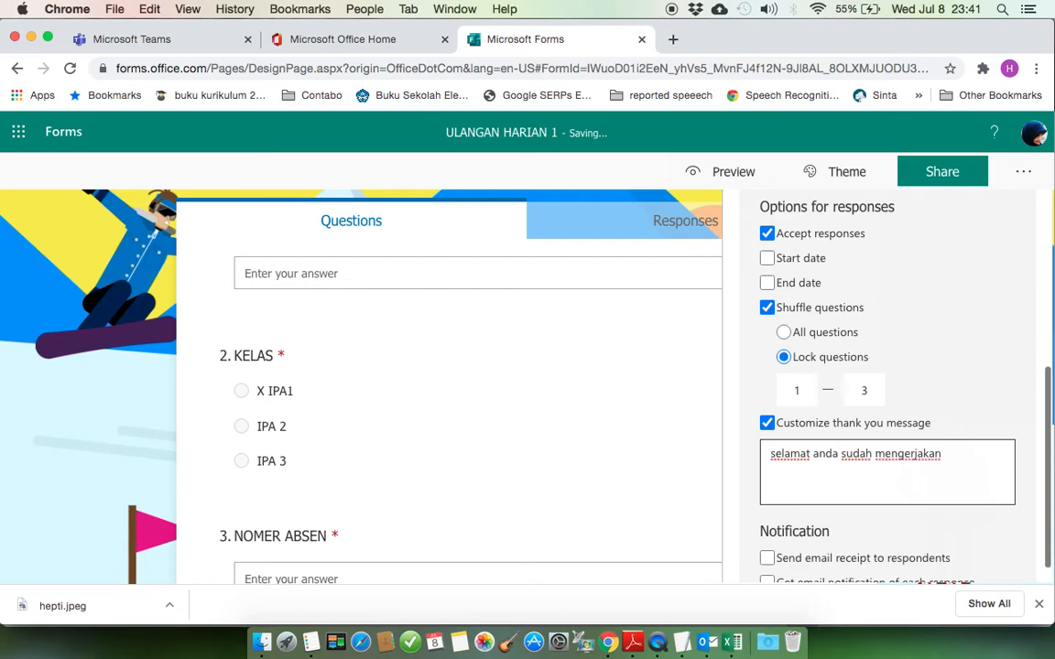
scroll(839, 518, down, 1)
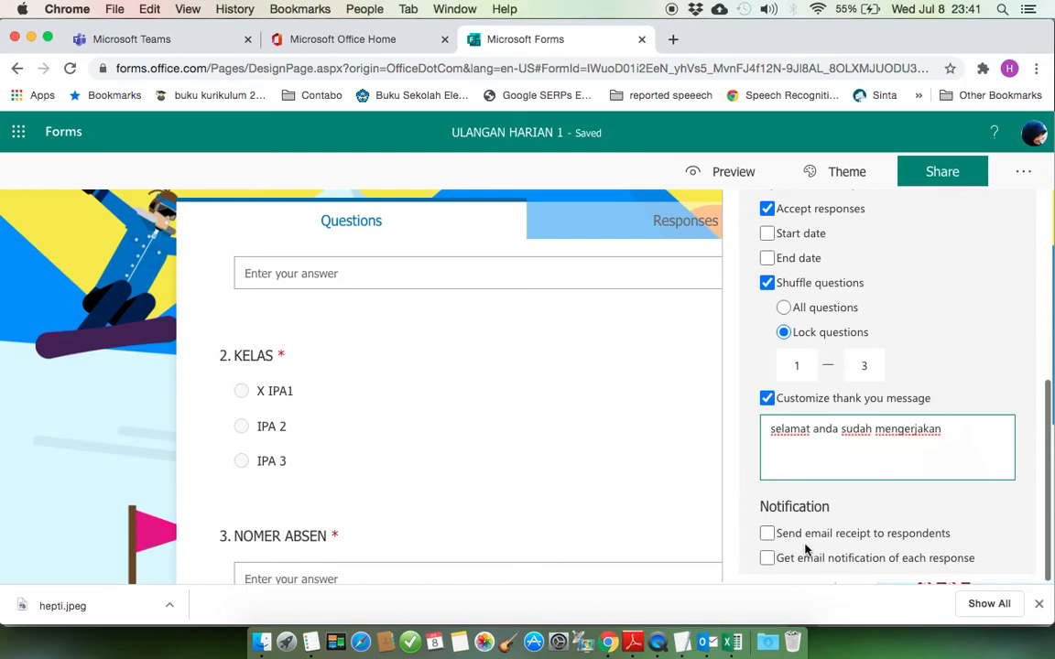
scroll(806, 550, up, 1)
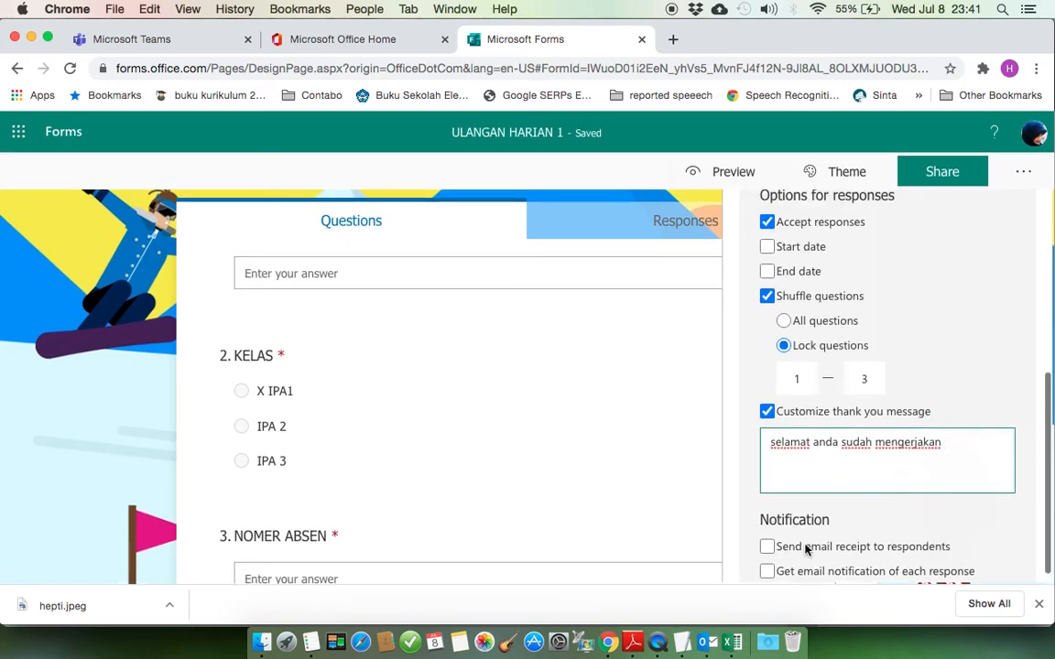
View the Feedback option for posting suggestions and return to the quiz questions
click(1024, 176)
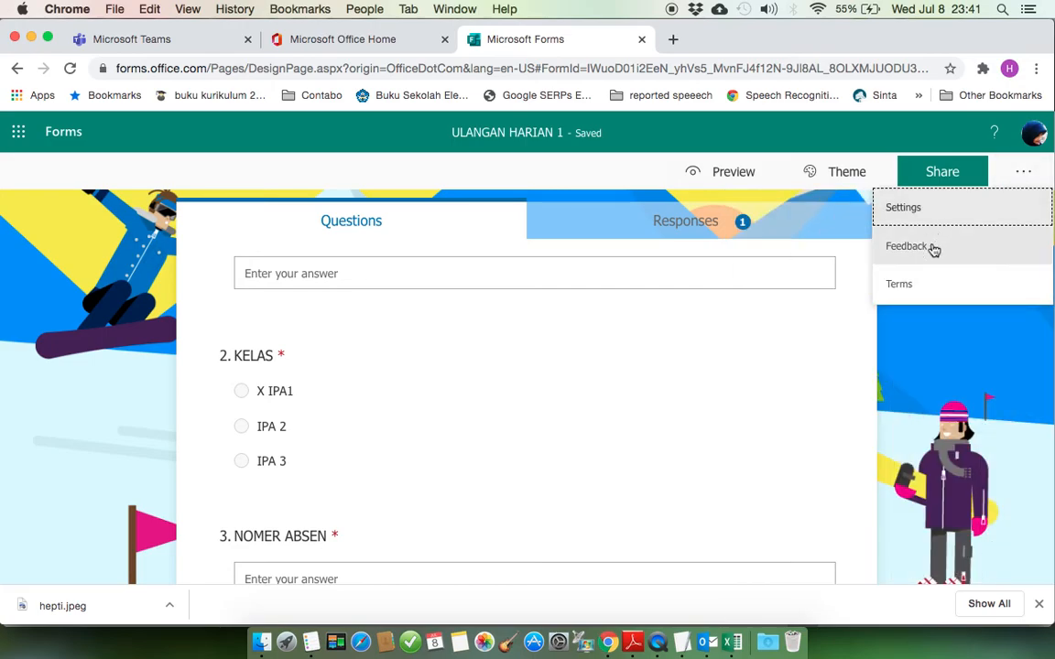
click(933, 247)
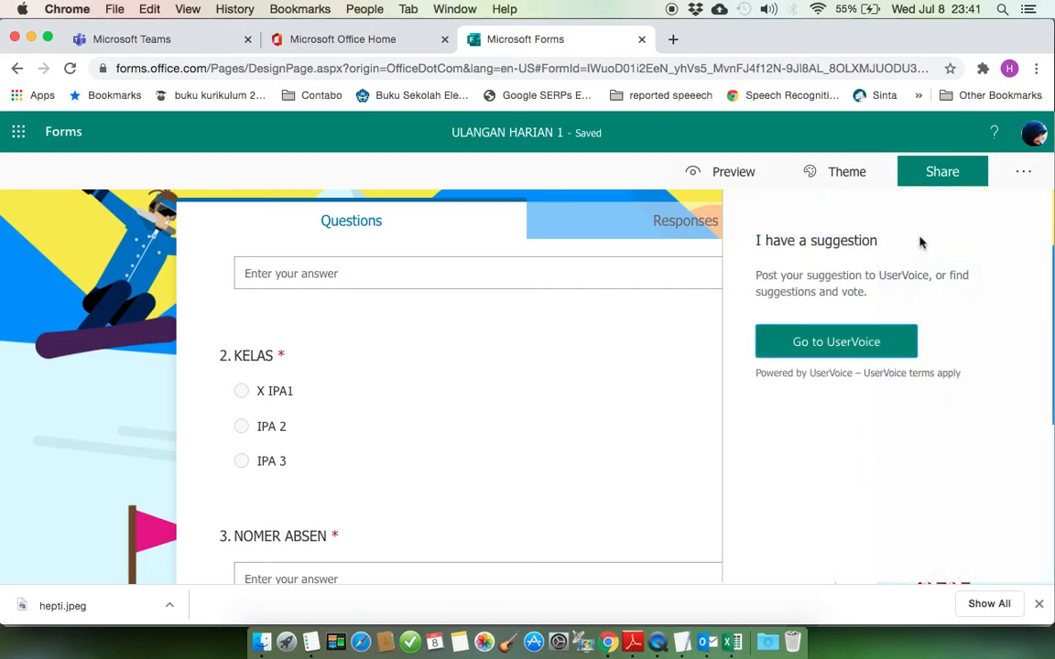
click(1016, 176)
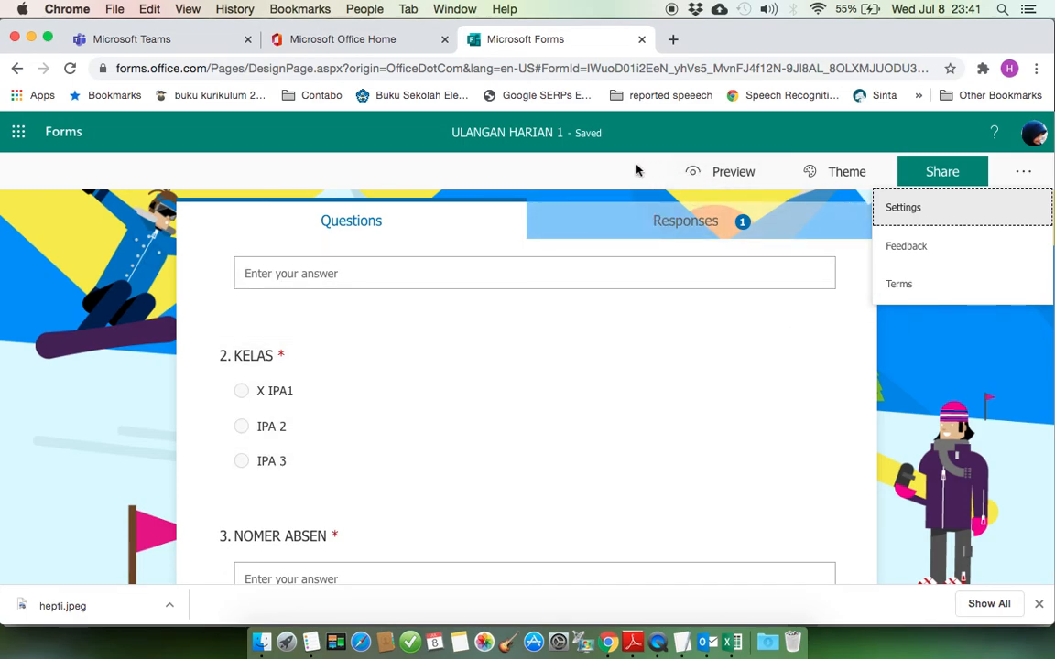
click(636, 169)
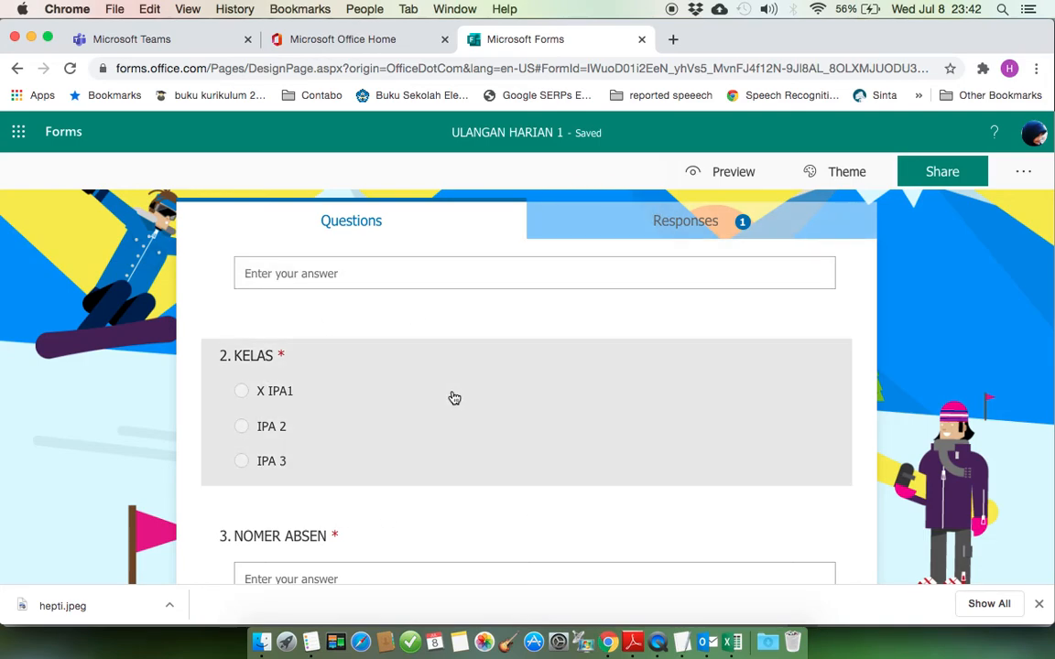
Set the quiz sharing to Anyone with the link can respond and copy the response link
click(951, 176)
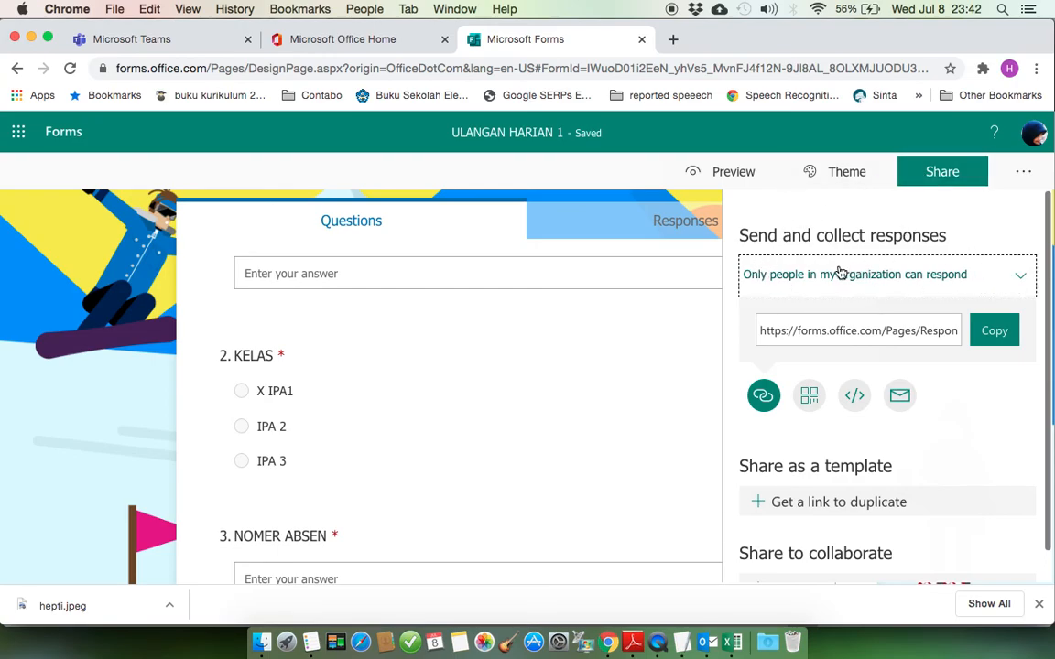
click(1023, 284)
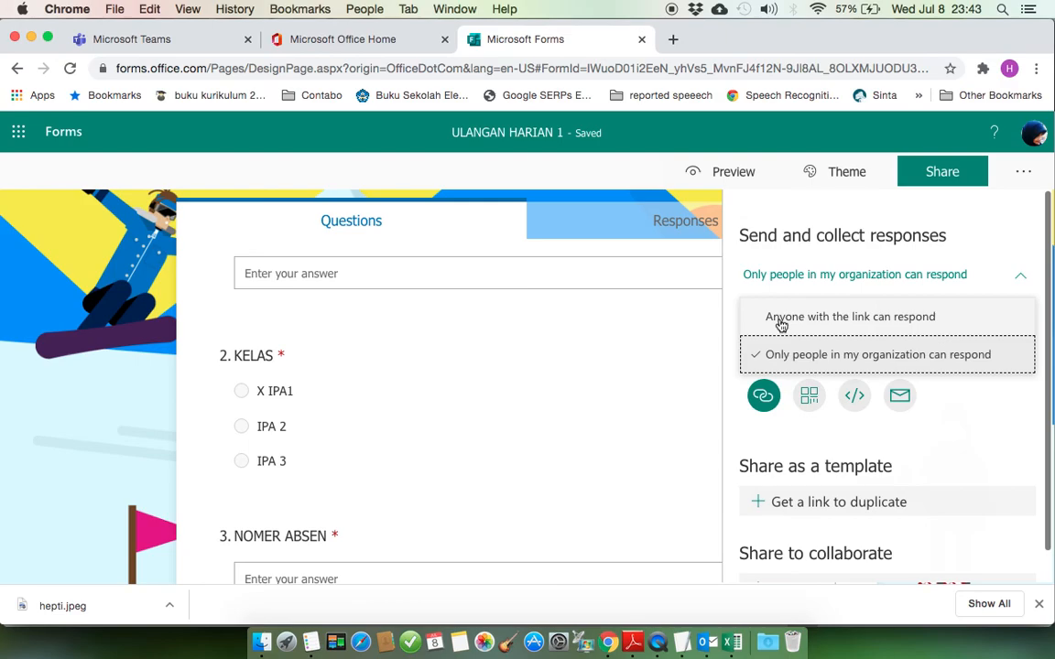
click(779, 320)
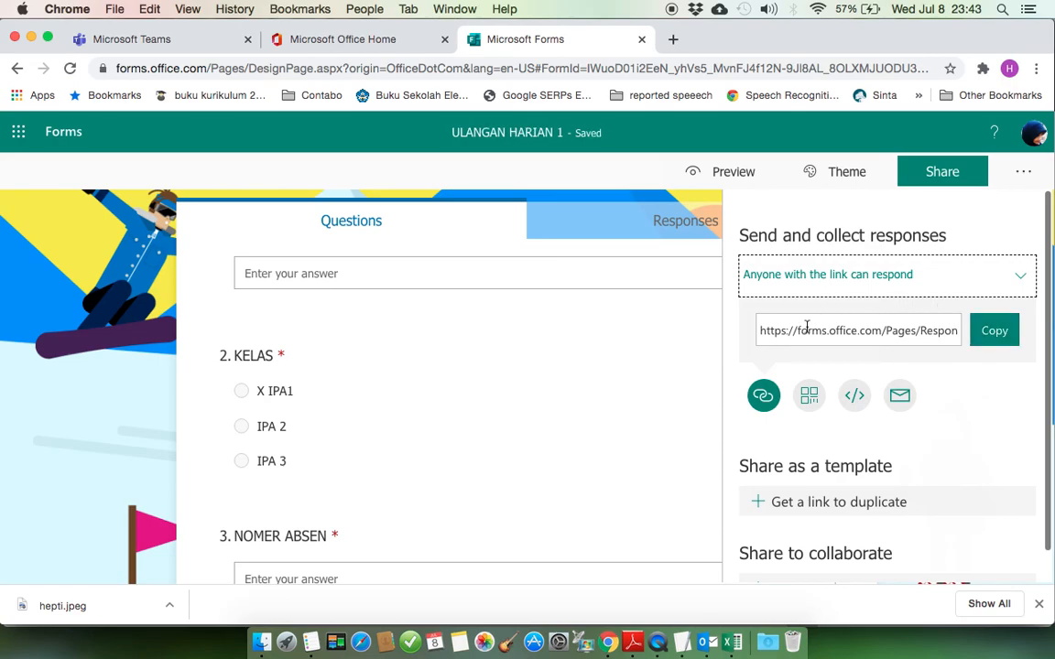
click(996, 339)
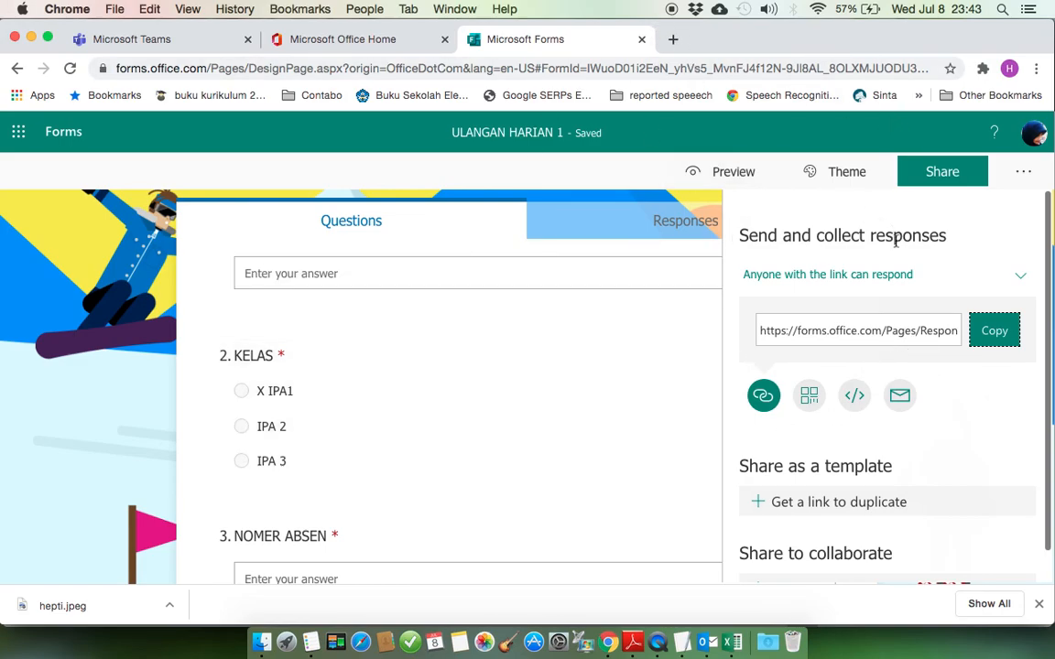
scroll(638, 349, down, 2)
scroll(640, 350, down, 3)
scroll(868, 495, down, 1)
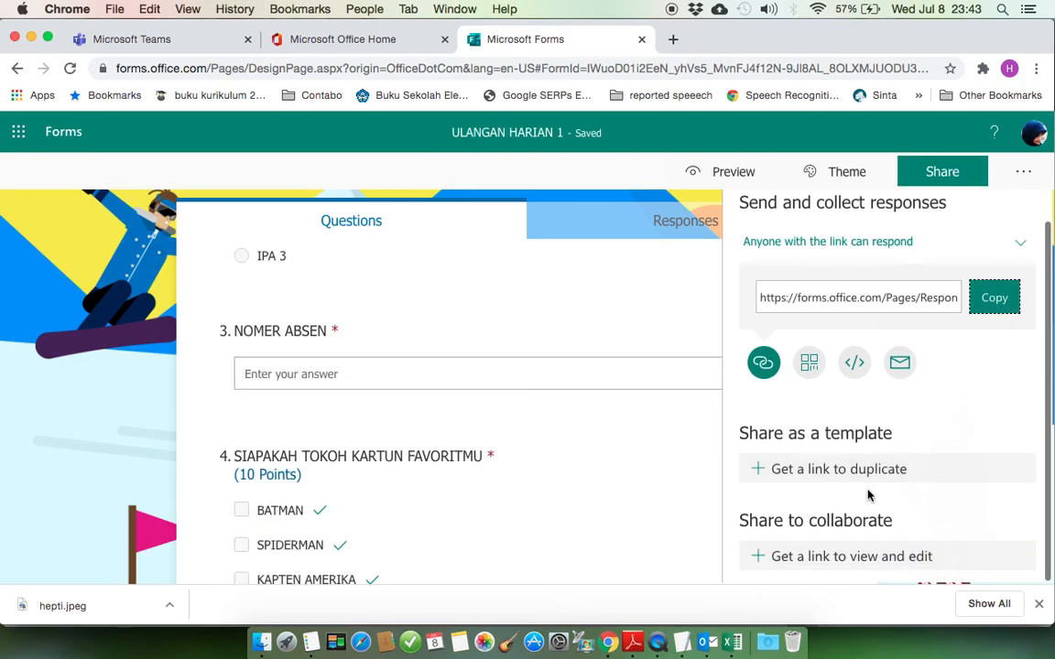
scroll(869, 496, up, 1)
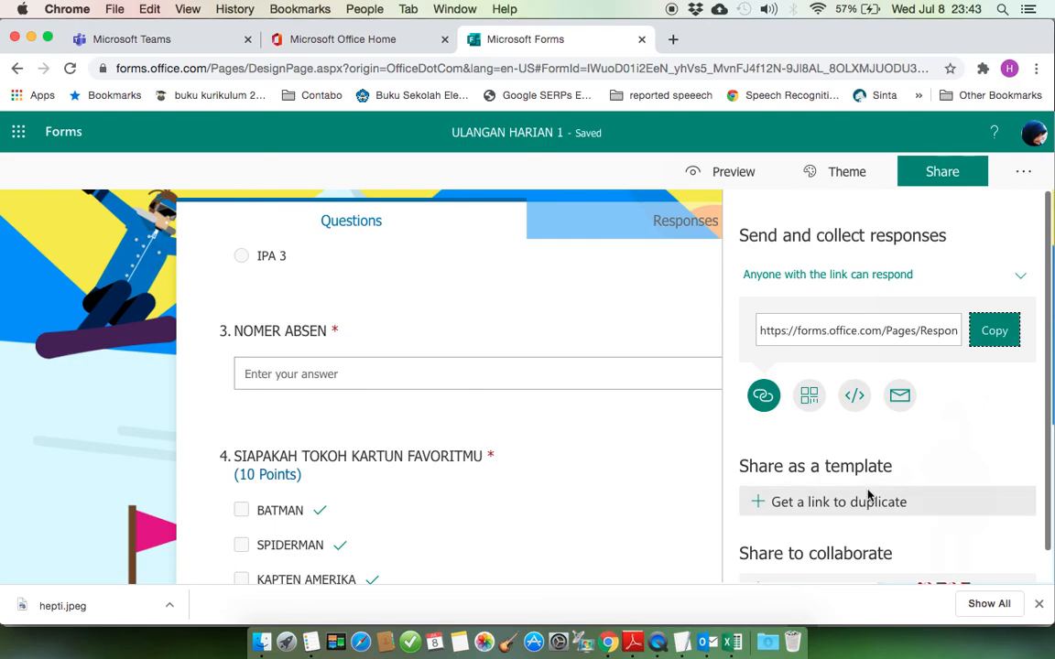